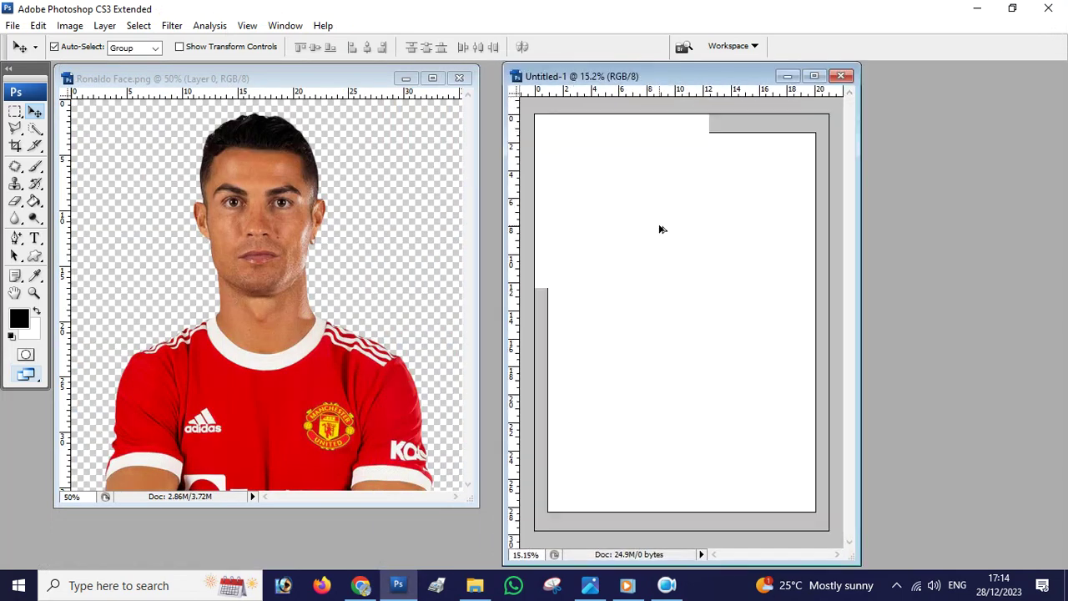
Step: Select the portrait layer in Ronaldo Face.png and maximize that document's window
left_click(299, 232)
right_click(307, 201)
left_click(343, 211)
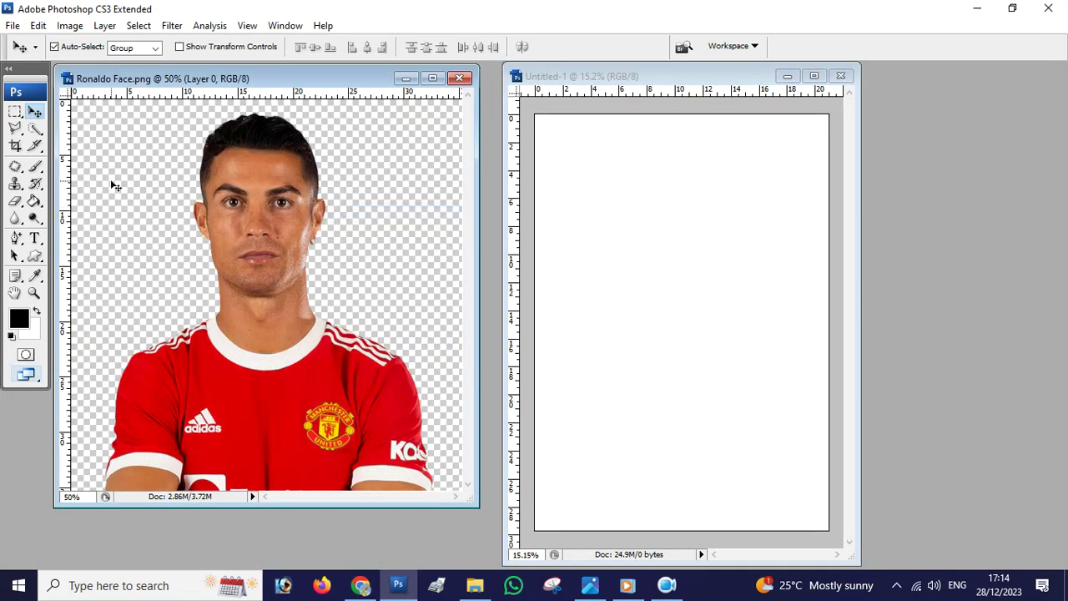
left_click(17, 240)
left_click(432, 77)
scroll(500, 234, "up", 2)
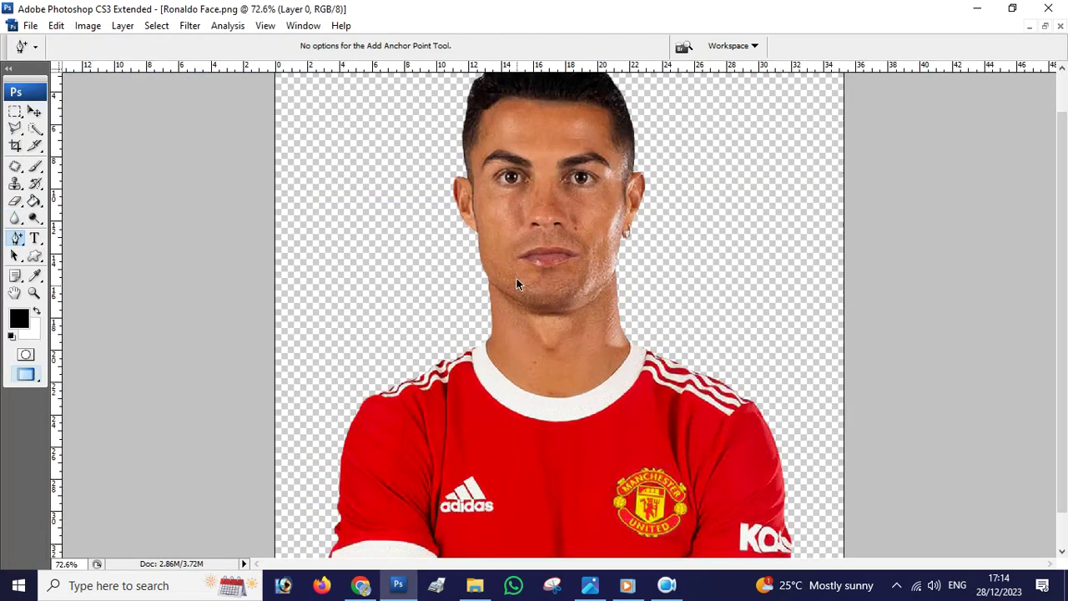
scroll(225, 219, "up", 1)
left_click(37, 51)
left_click(38, 51)
left_click(297, 26)
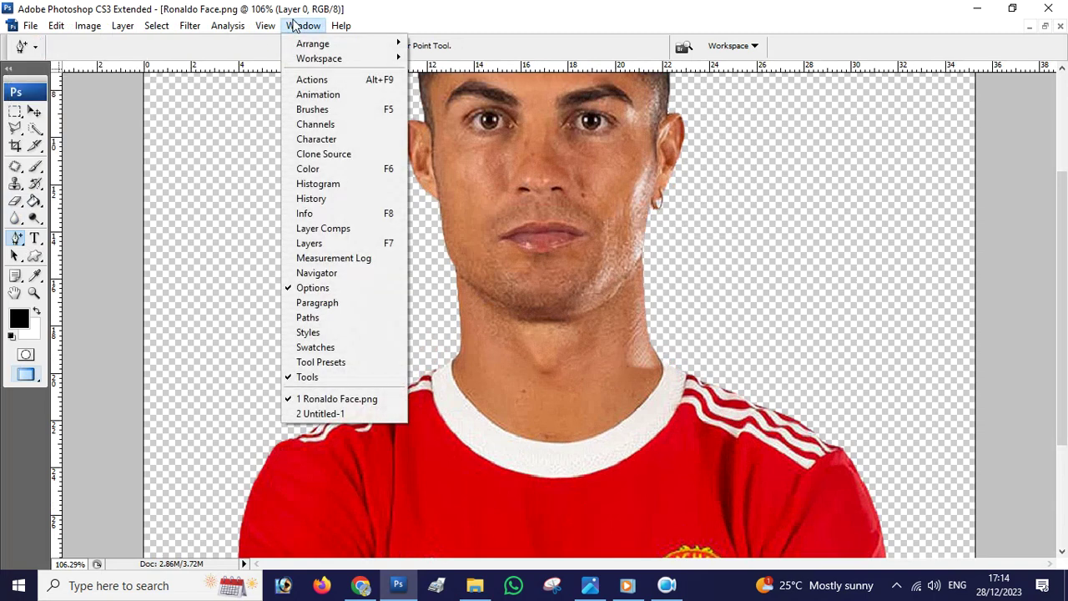
left_click(322, 362)
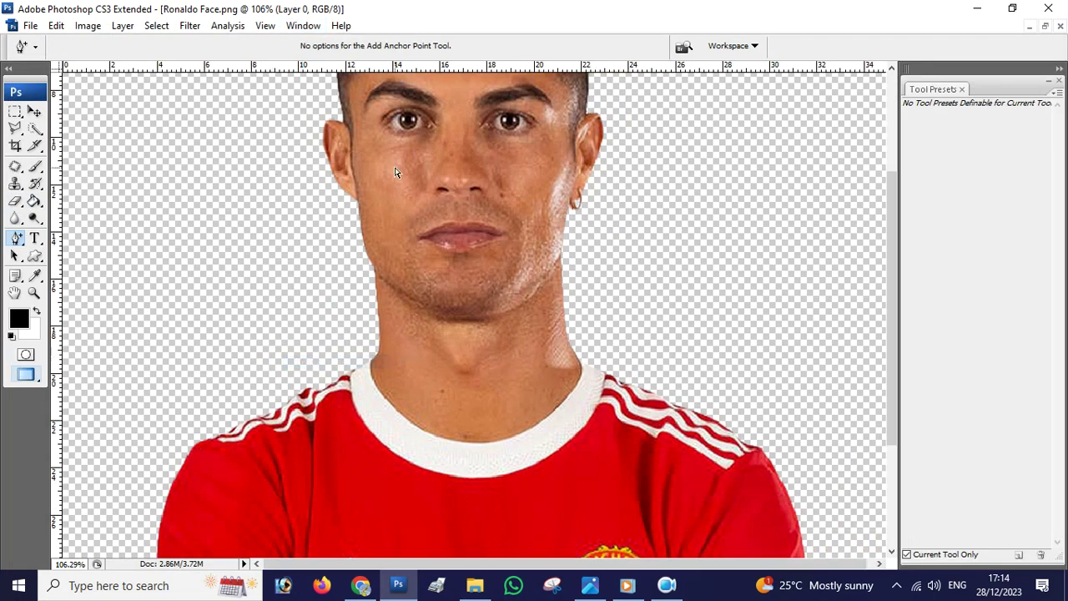
scroll(395, 172, "down", 2)
left_click(1057, 83)
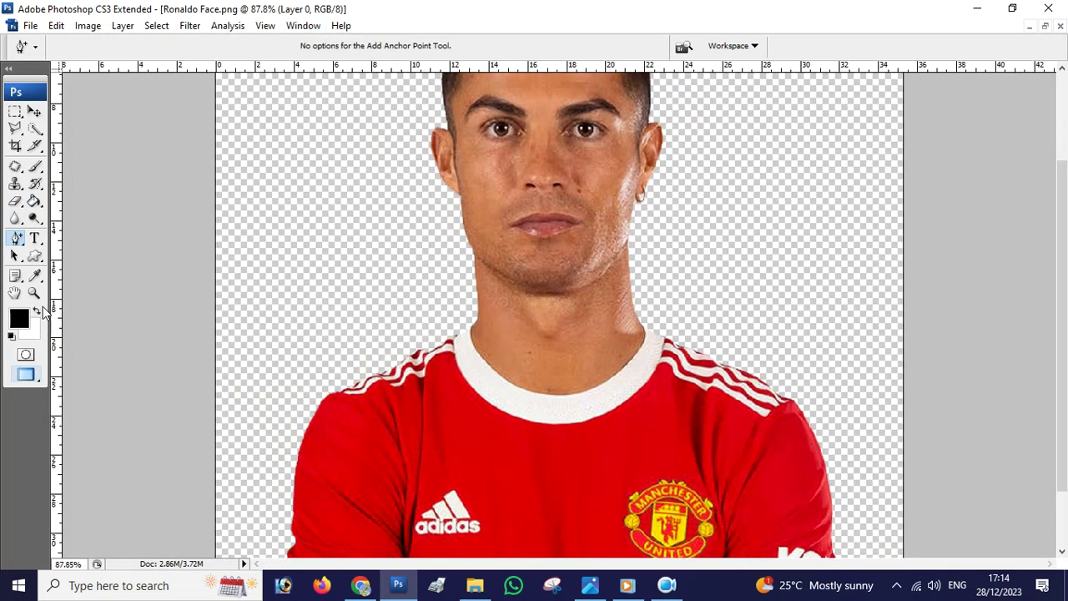
Step: Replace the Add Anchor Point tool with the regular Pen tool for tracing the face
left_click(17, 238)
left_click(84, 240)
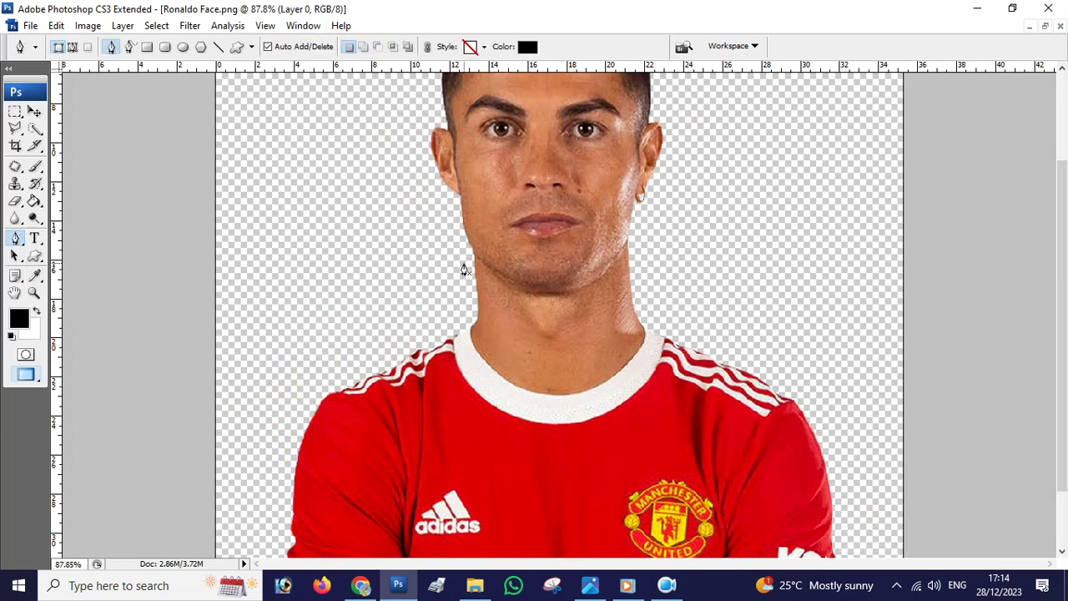
scroll(458, 288, "up", 3)
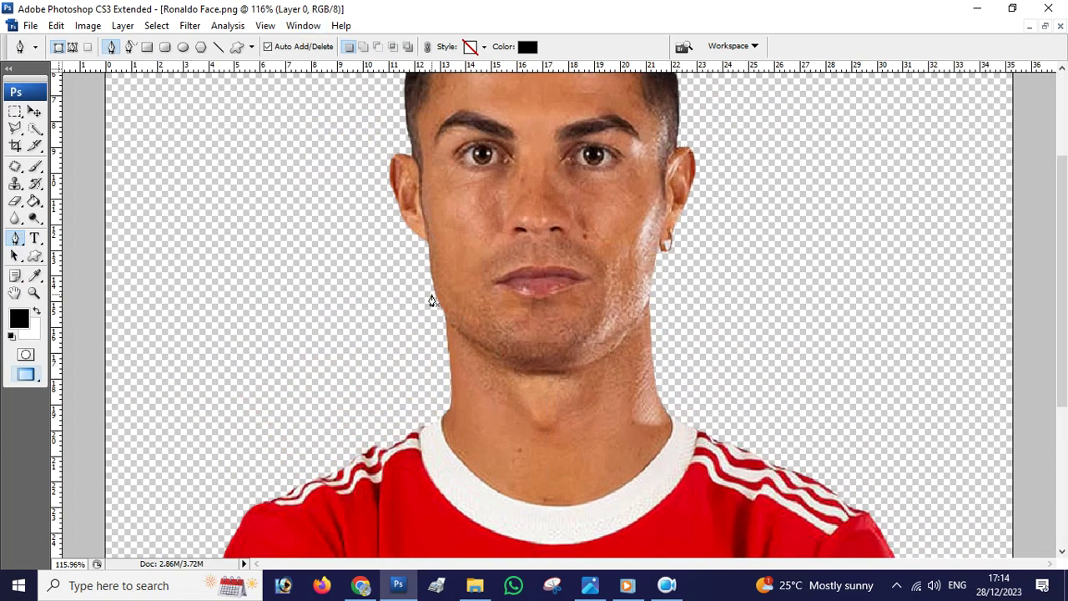
left_click(413, 273)
left_click_drag(675, 262, 817, 188)
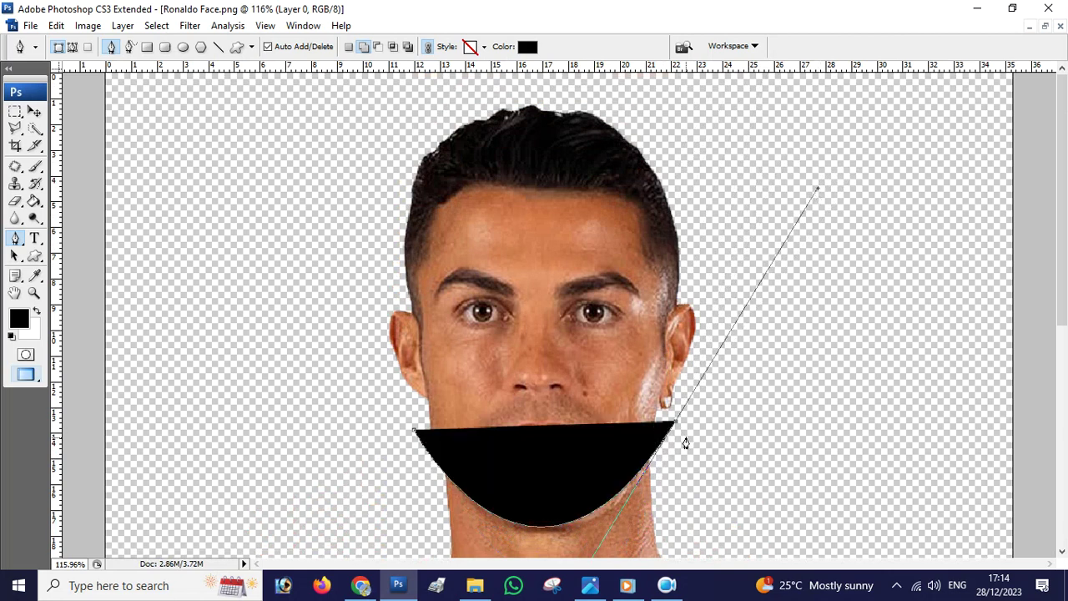
key("Return")
key("Delete")
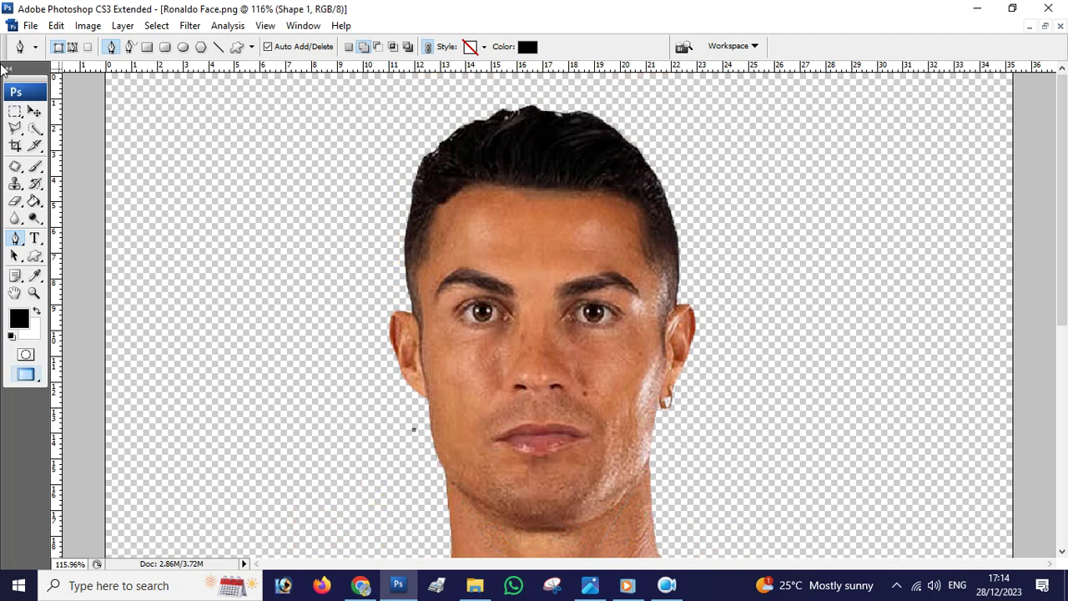
Step: Set the Pen tool to Paths mode and trace a path along the jawline and loosely around the ears and hair
left_click(73, 47)
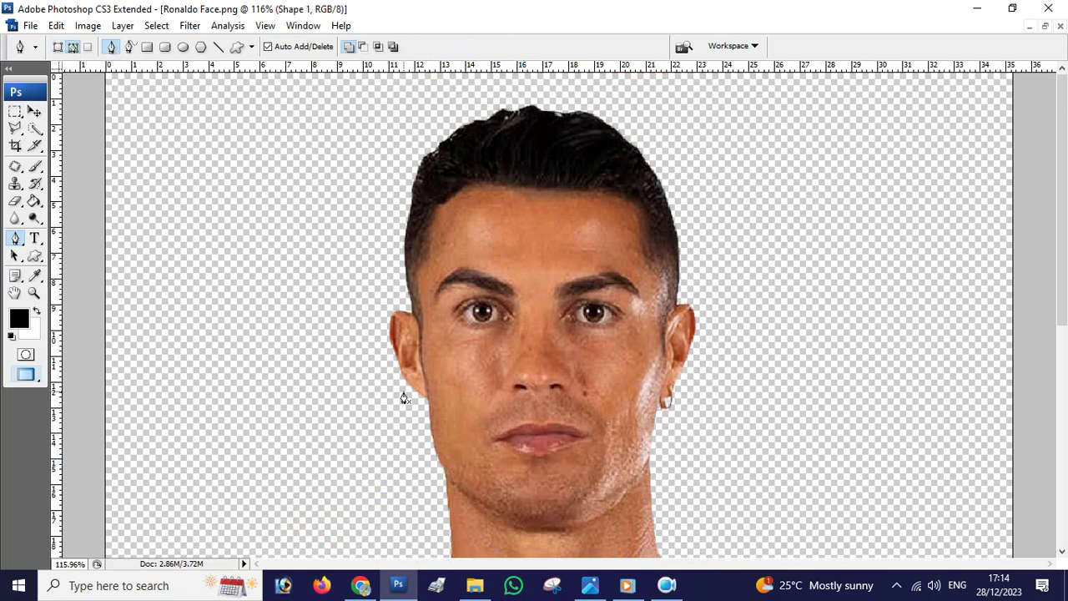
left_click_drag(684, 402, 843, 114)
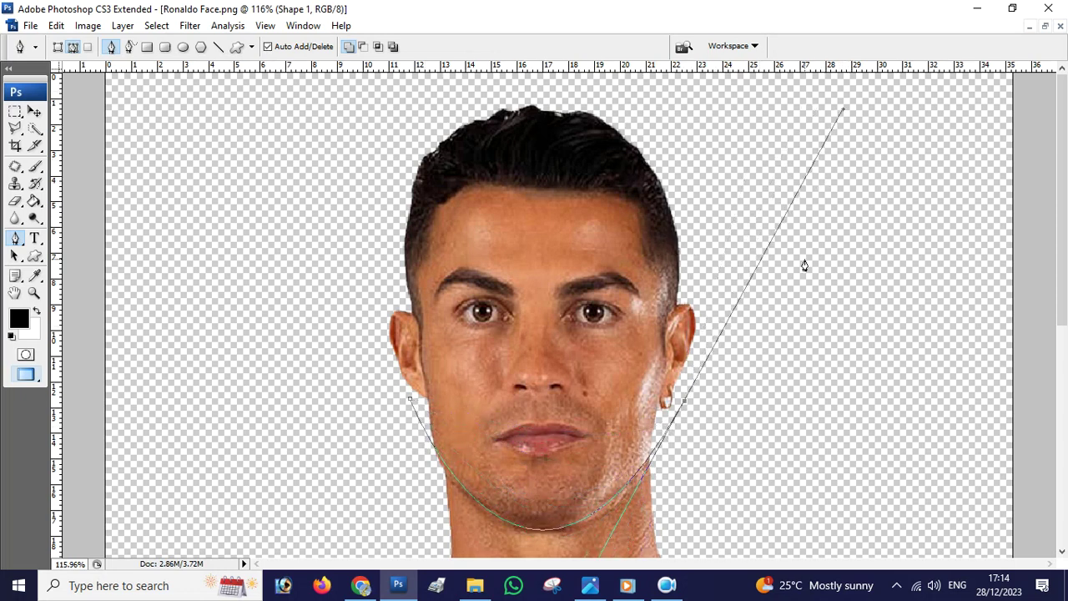
left_click_drag(710, 125, 634, 105)
left_click(331, 112)
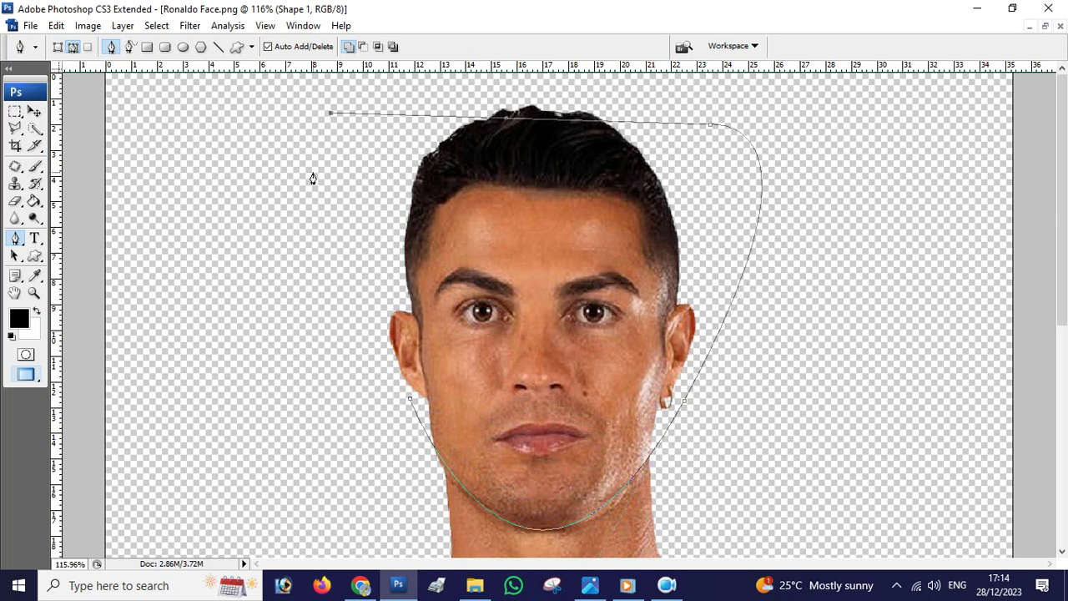
key("ctrl+z")
left_click(706, 102)
left_click(544, 87)
left_click(429, 90)
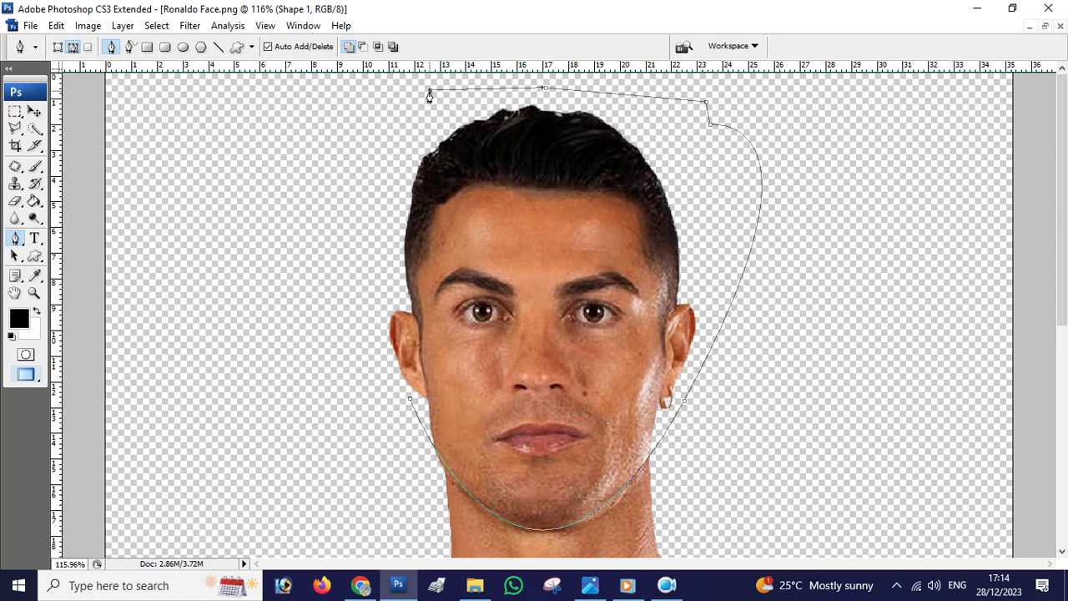
left_click_drag(355, 304, 361, 361)
left_click(392, 423)
Step: Turn the head path into a new anti-aliased selection with a 2-pixel feather radius
right_click(415, 417)
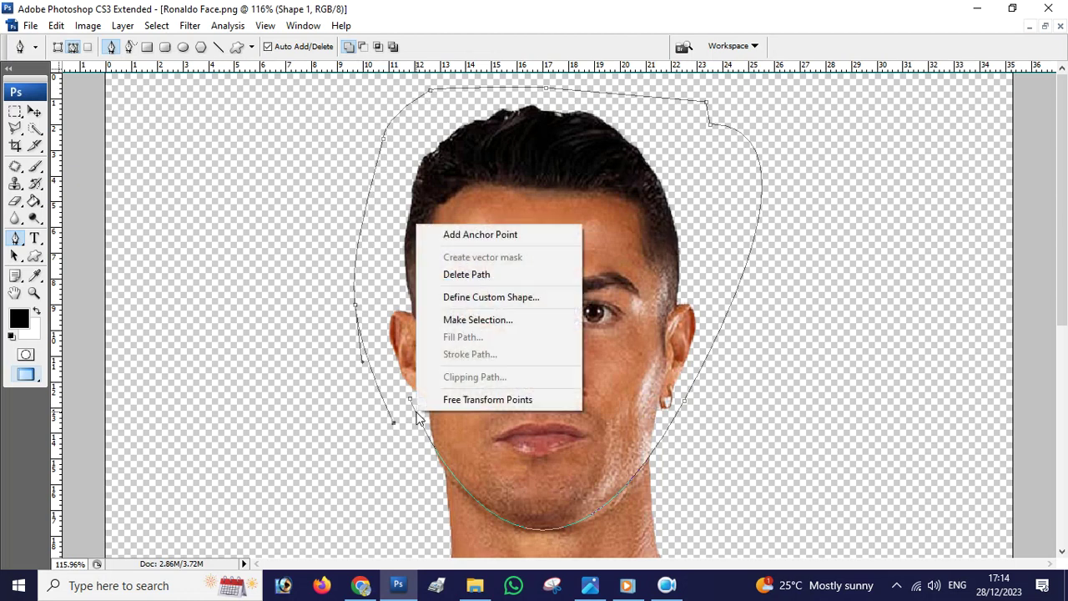
left_click(510, 320)
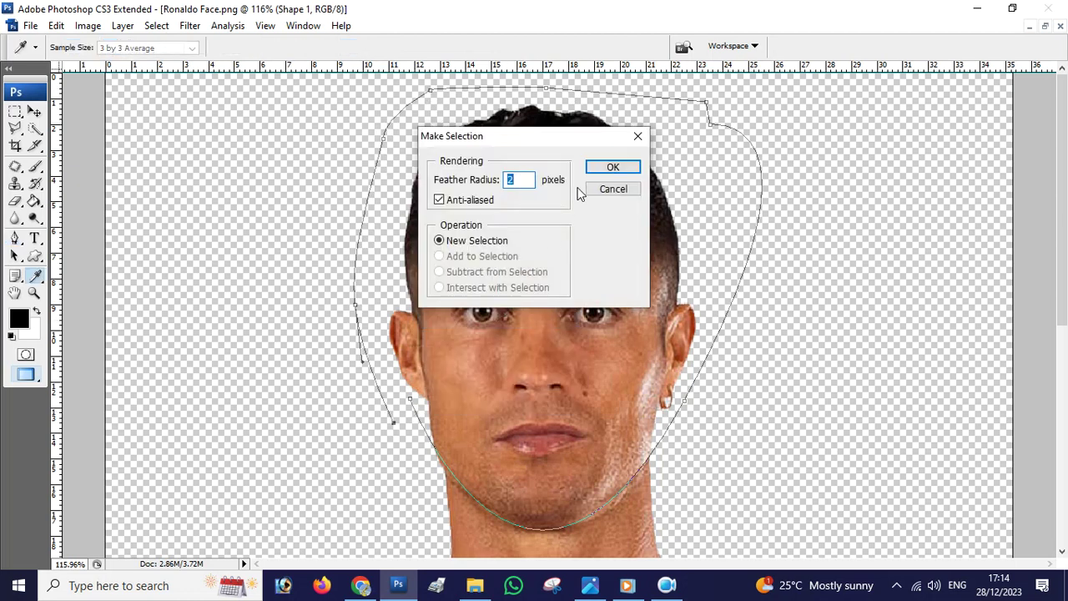
left_click(613, 167)
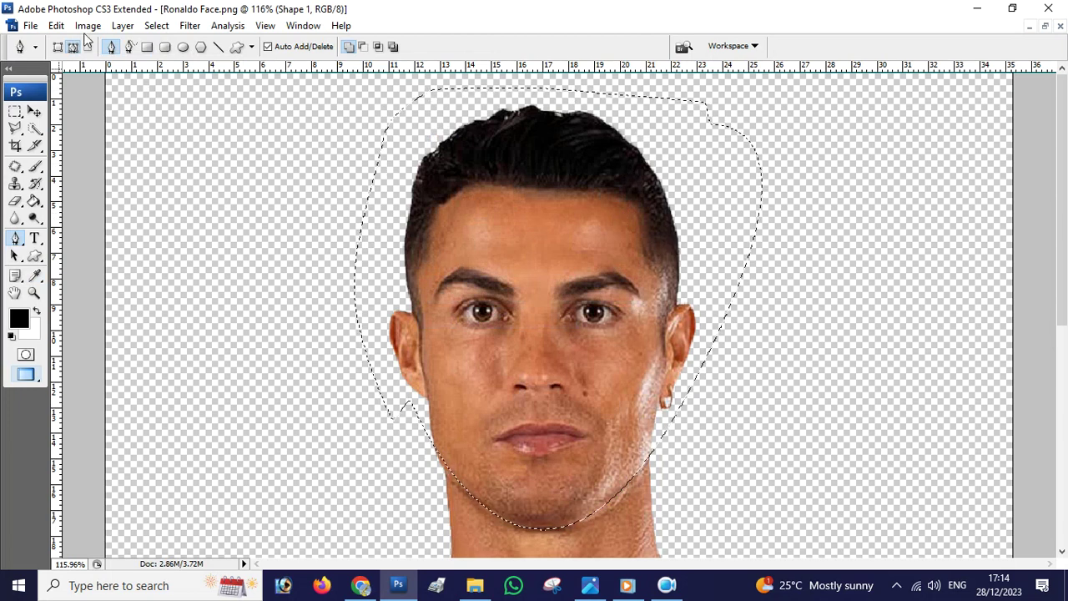
left_click(123, 25)
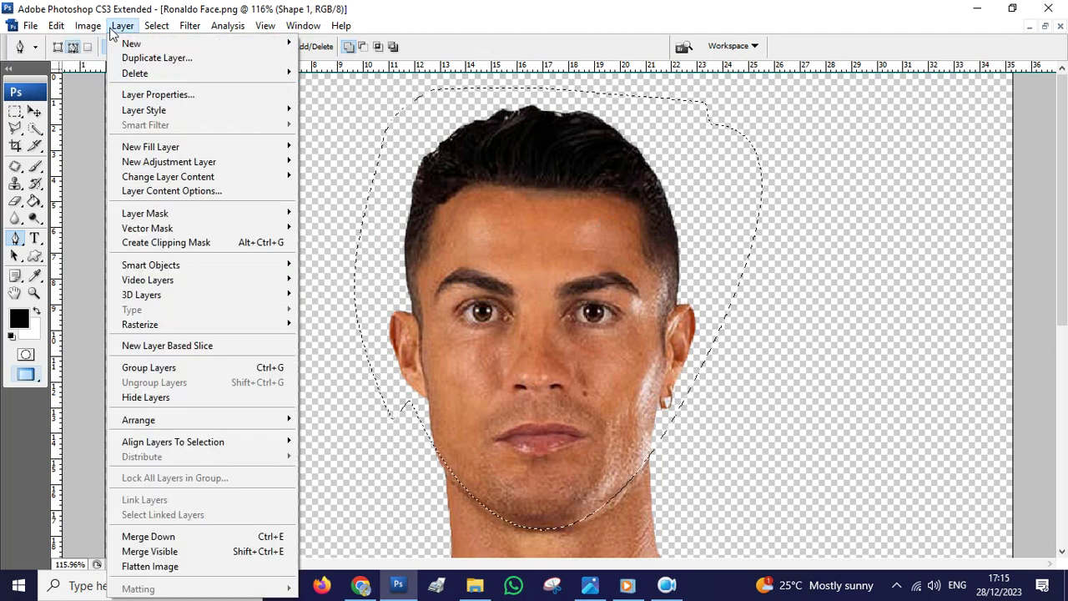
mouse_move(58, 27)
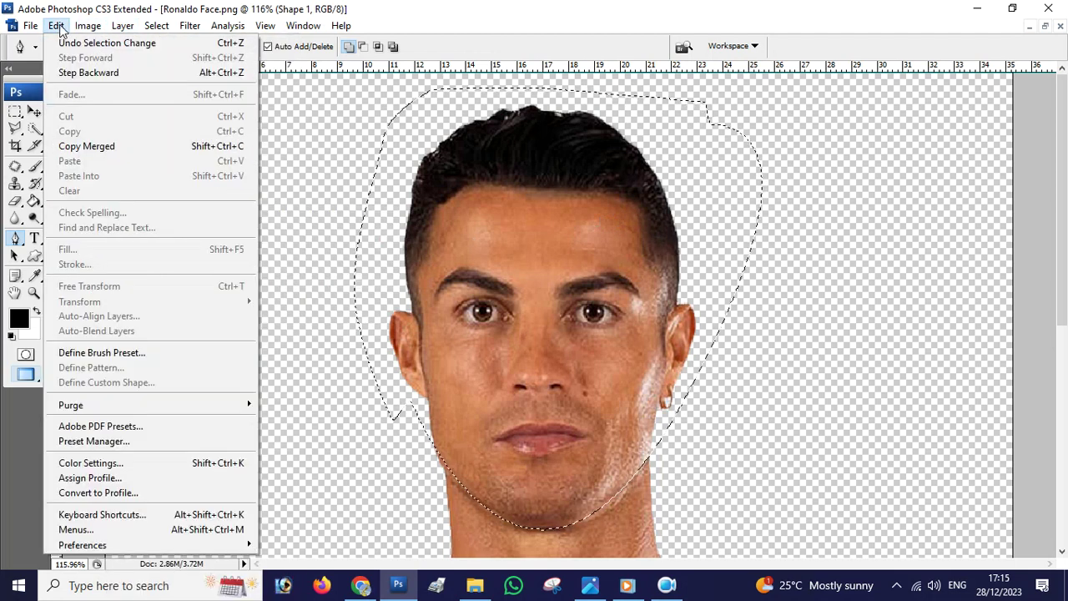
right_click(507, 156)
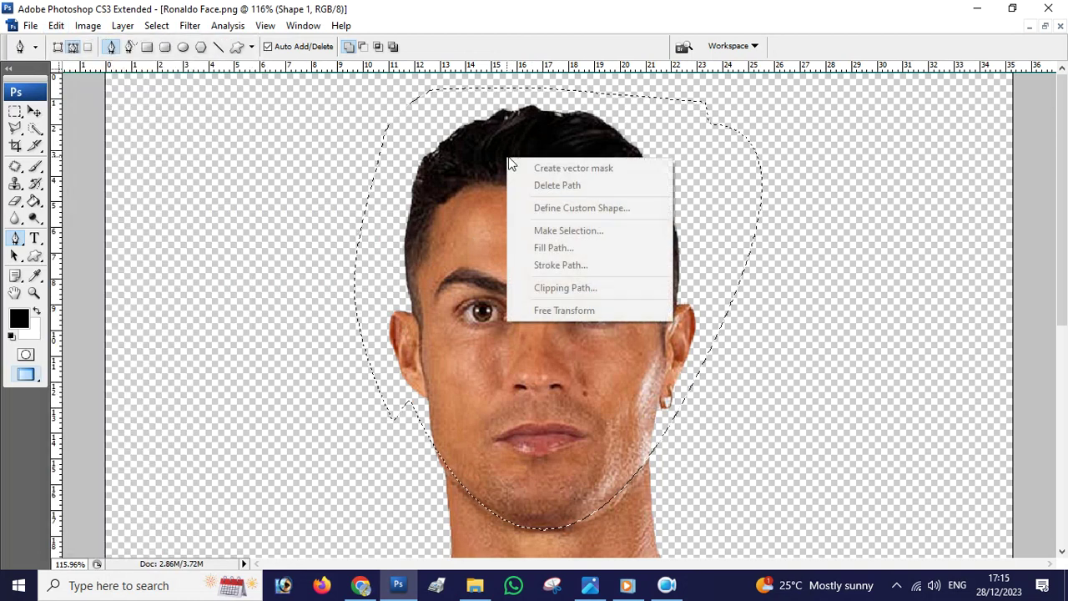
Step: Restore the side-by-side document windows and move the selected head from Ronaldo Face.png into Untitled-1 with the Move tool
left_click(34, 113)
left_click(35, 111)
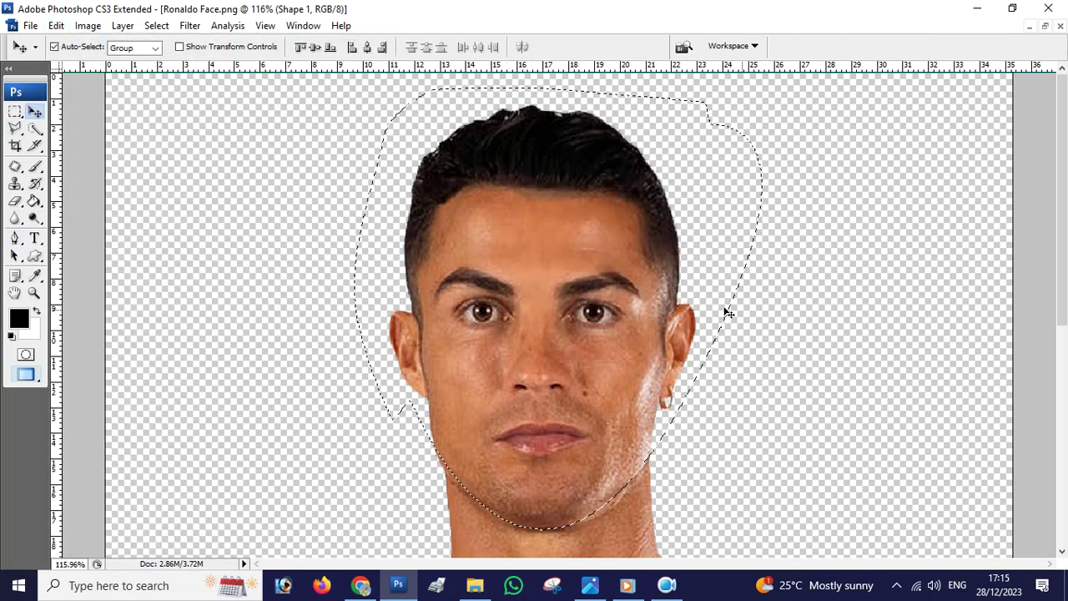
left_click(1044, 26)
scroll(333, 317, "down", 5)
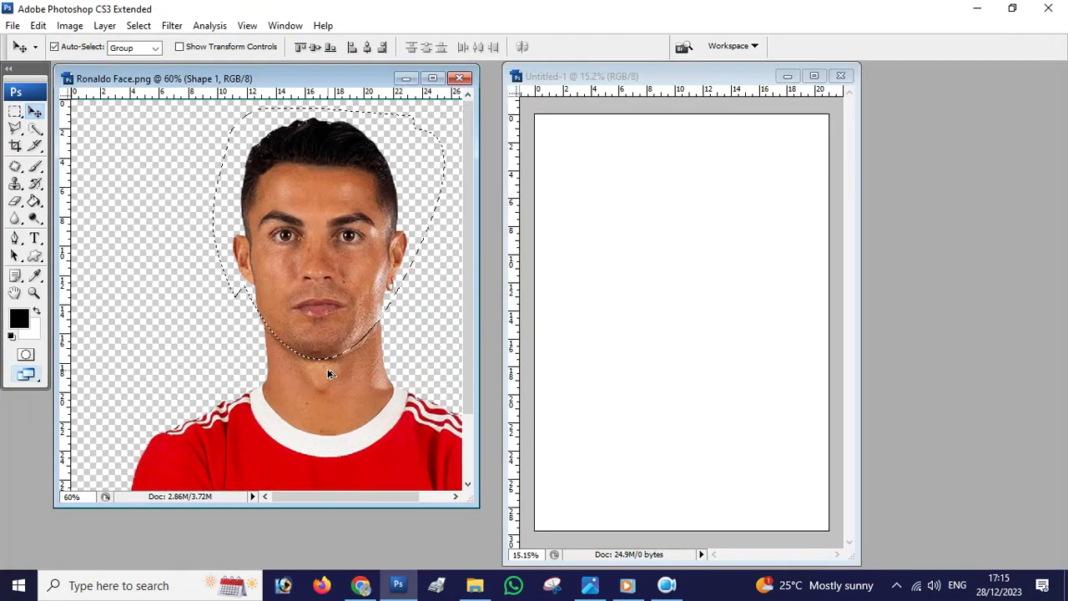
right_click(286, 226)
left_click(317, 233)
left_click_drag(316, 232, 674, 234)
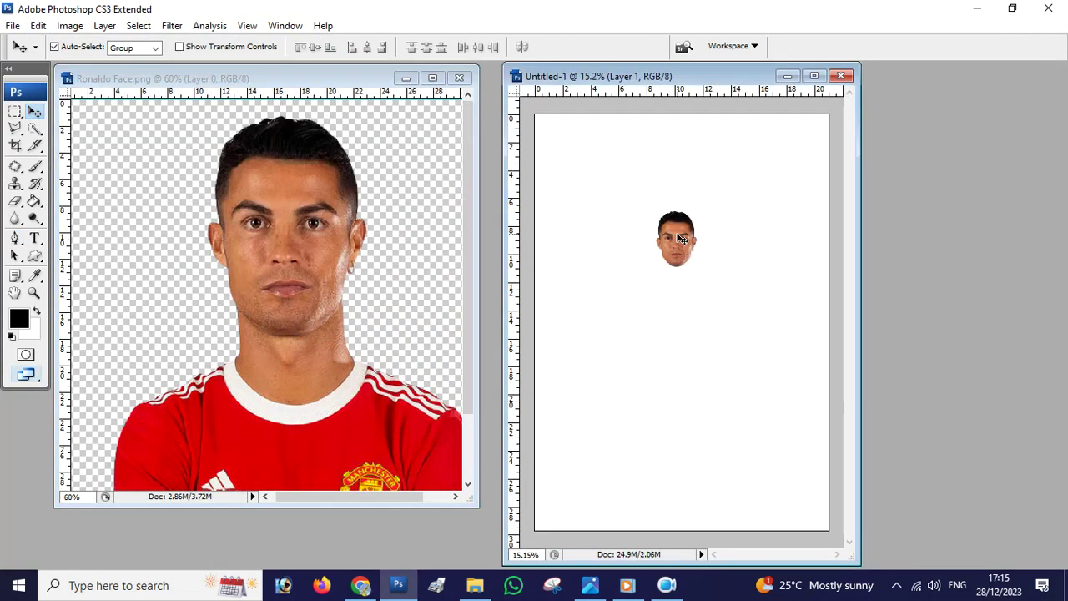
Step: Maximize Untitled-1 and enlarge the head with Free Transform to about 11 cm wide, placing it on the page's left half
left_click(814, 76)
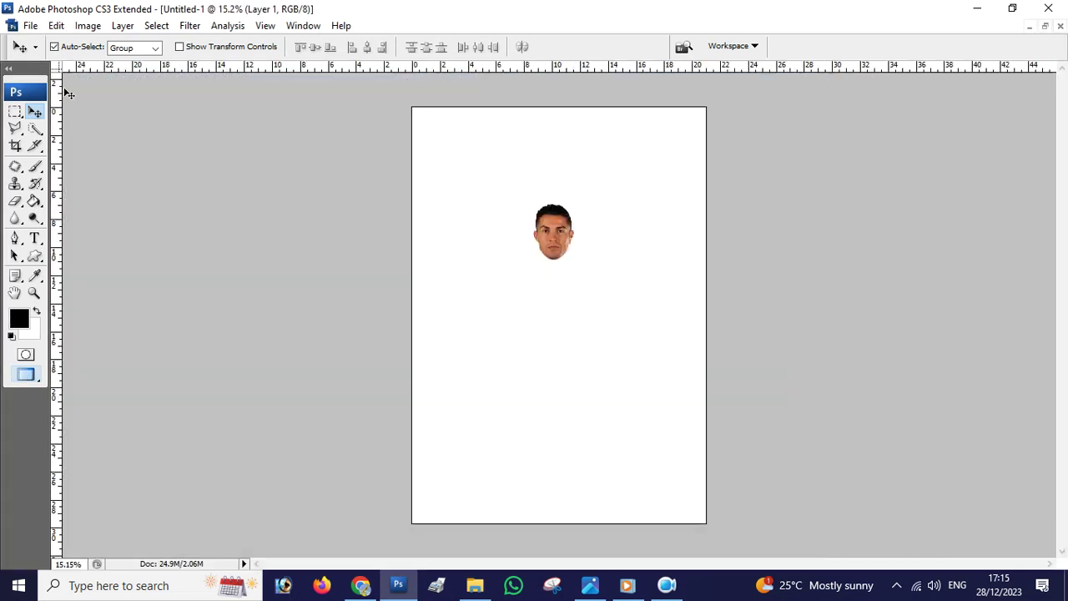
left_click(55, 25)
left_click(200, 288)
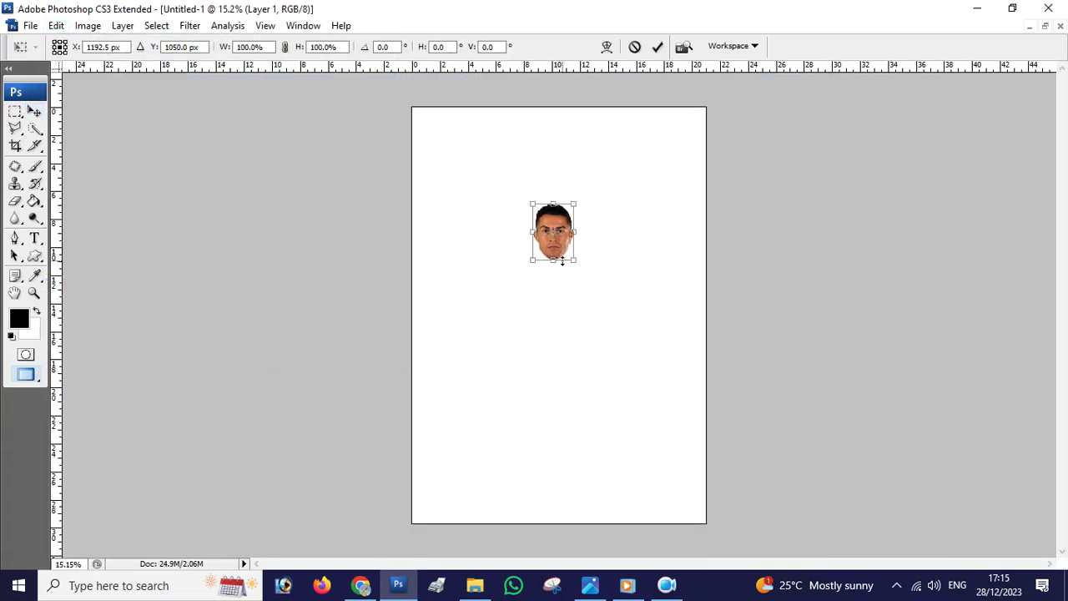
left_click_drag(573, 263, 625, 331)
left_click_drag(575, 273, 534, 358)
left_click_drag(591, 211, 596, 206)
left_click_drag(569, 286, 554, 282)
key("Return")
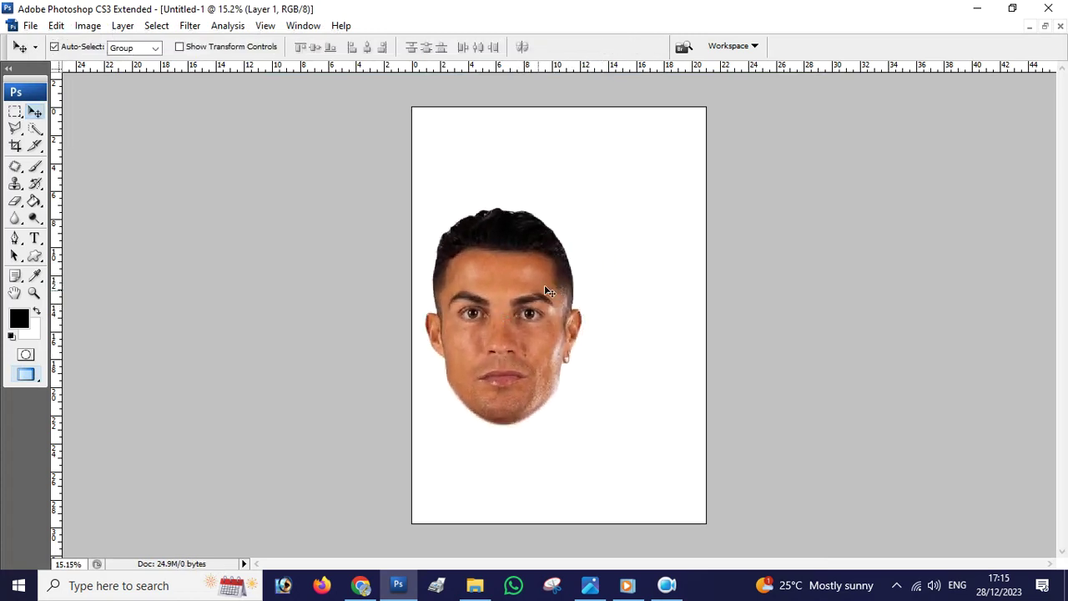
Step: Open the full-body image Ronaldo from the Ronaldo folder
left_click(30, 25)
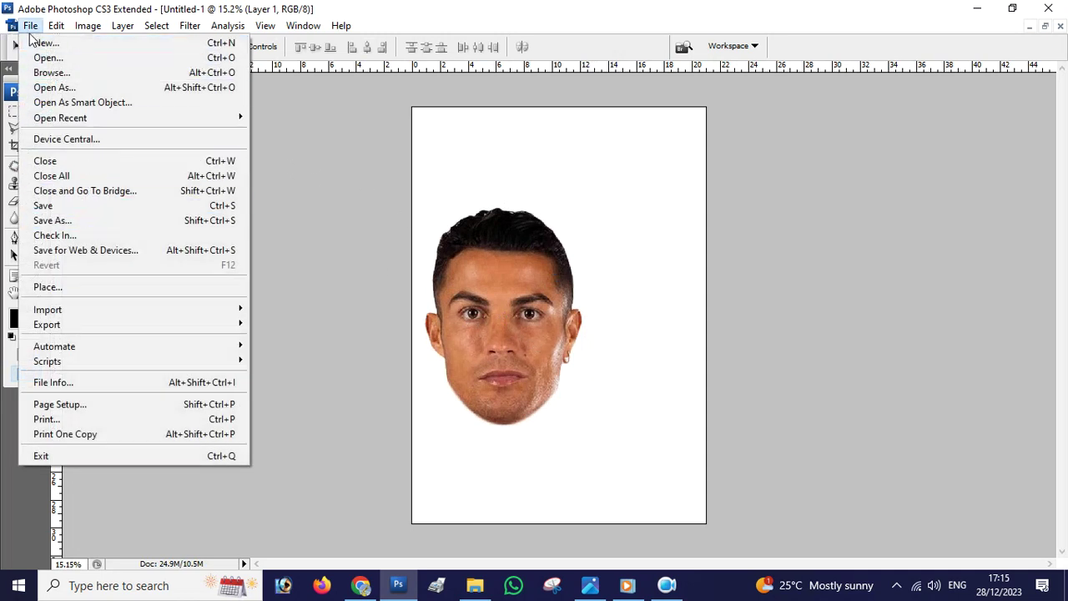
left_click(49, 58)
left_click(616, 154)
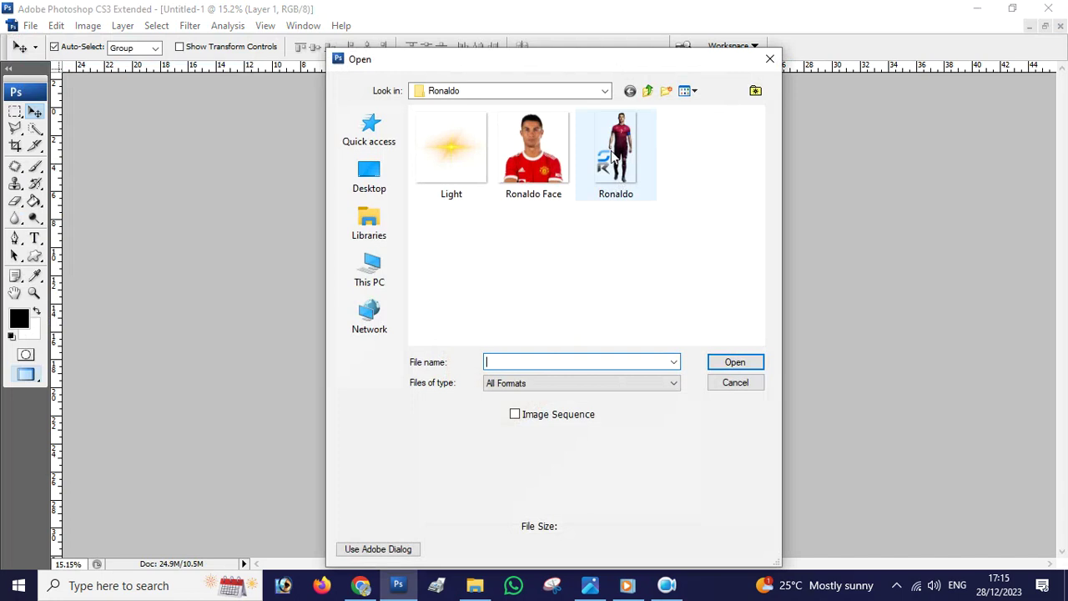
left_click(734, 363)
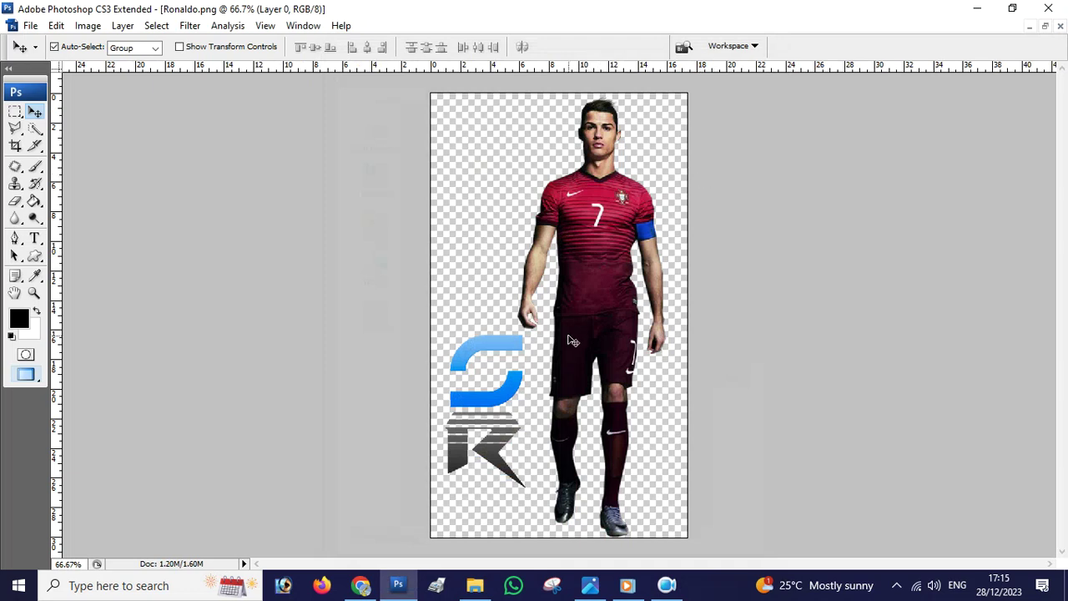
Step: Select the blue and grey logo beside the player with the Polygonal Lasso, delete it, and clear the selection
left_click(16, 128)
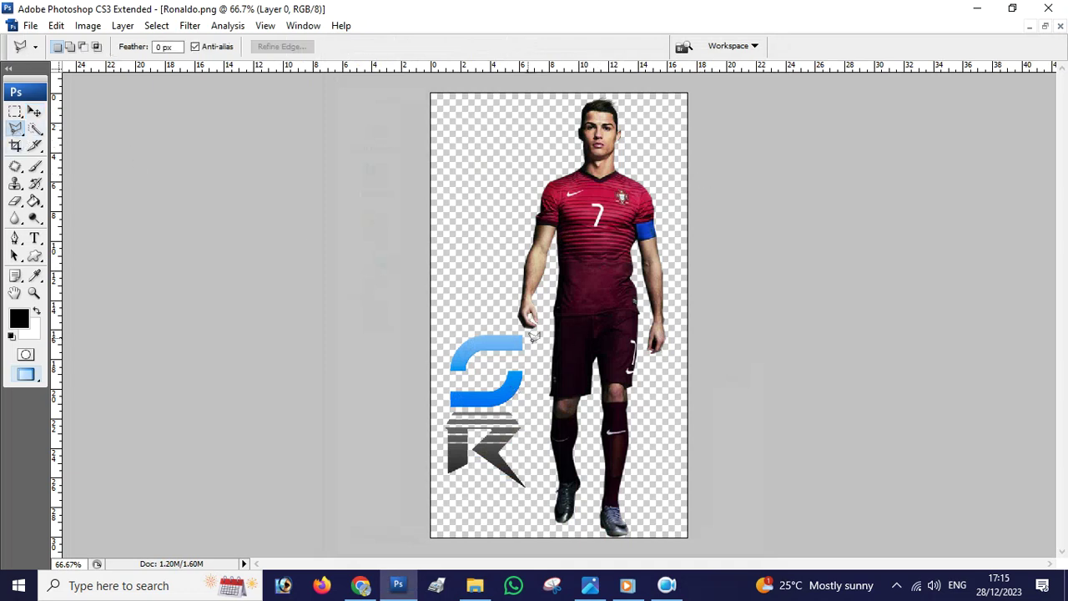
mouse_move(544, 413)
left_mouse_down()
mouse_move(524, 513)
mouse_move(536, 510)
left_mouse_up()
mouse_move(444, 490)
left_mouse_down()
mouse_move(408, 373)
mouse_move(436, 290)
mouse_move(487, 308)
left_mouse_up()
key("Delete")
key("ctrl+d")
key("v")
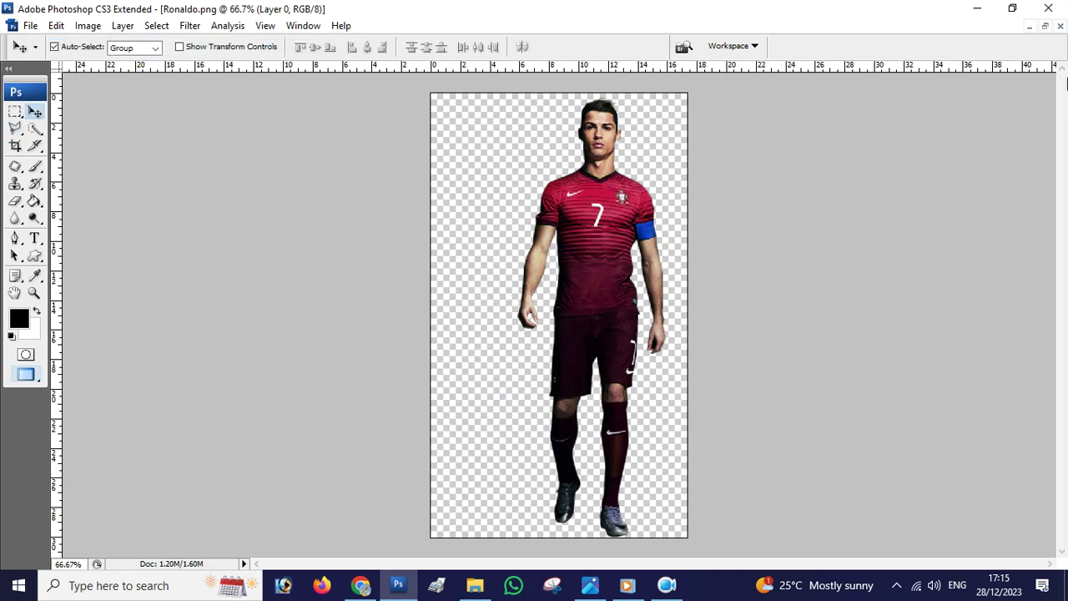
Step: Copy the full-body player from Ronaldo.png into Untitled-1 over the head's upper right edge, with Untitled-1 maximized
left_click(1046, 28)
left_click_drag(320, 200, 692, 236)
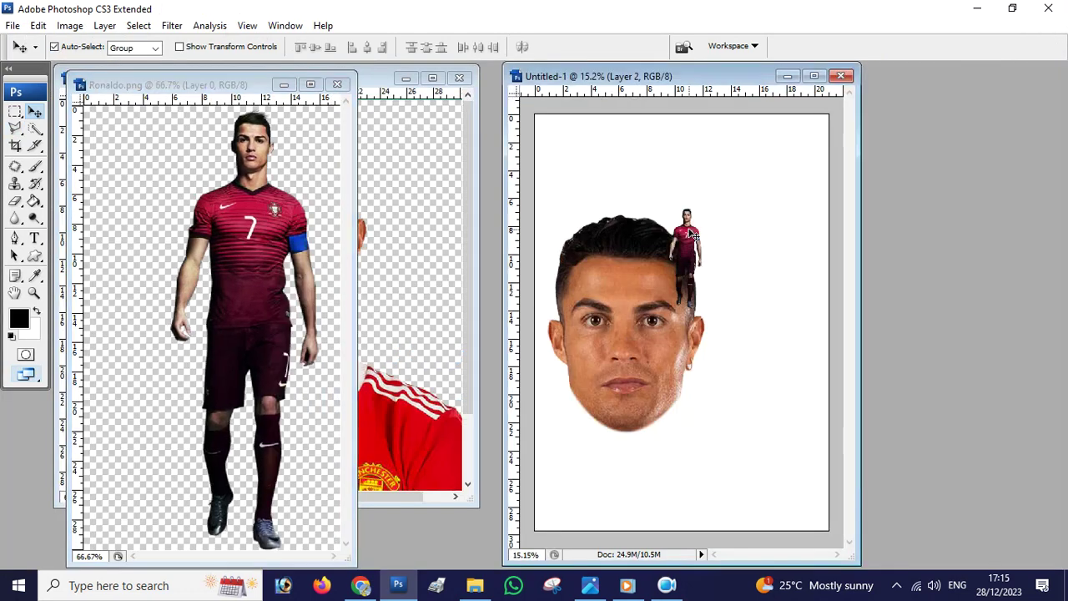
left_click(813, 76)
Step: Select the head layer, scale it proportionally to 122%, and place it against the page's left edge
right_click(522, 359)
left_click(534, 367)
key("ctrl+t")
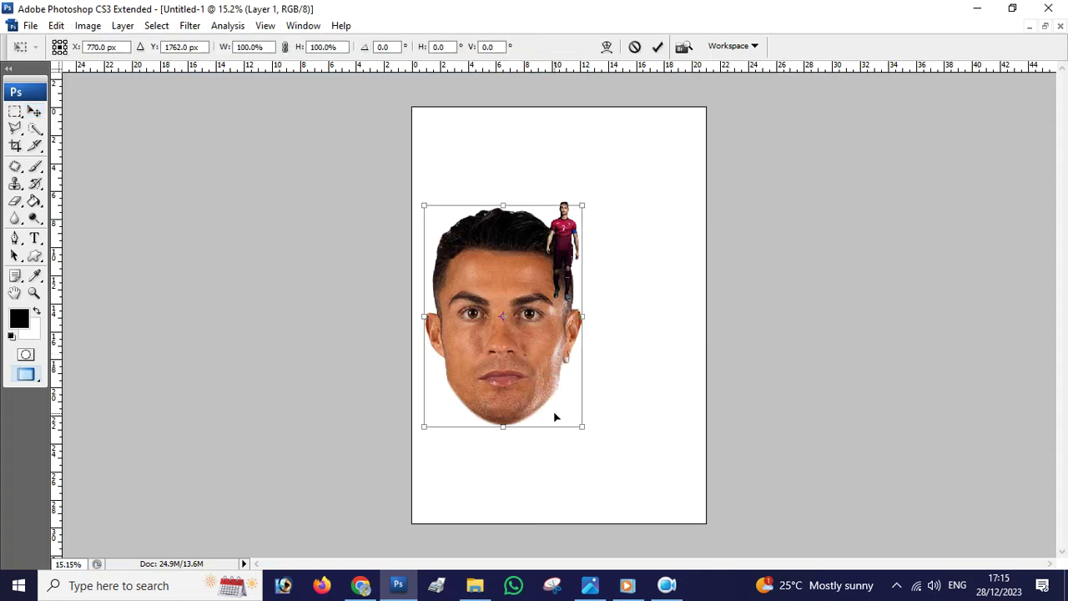
left_click_drag(579, 426, 601, 450)
left_click_drag(517, 388, 525, 407)
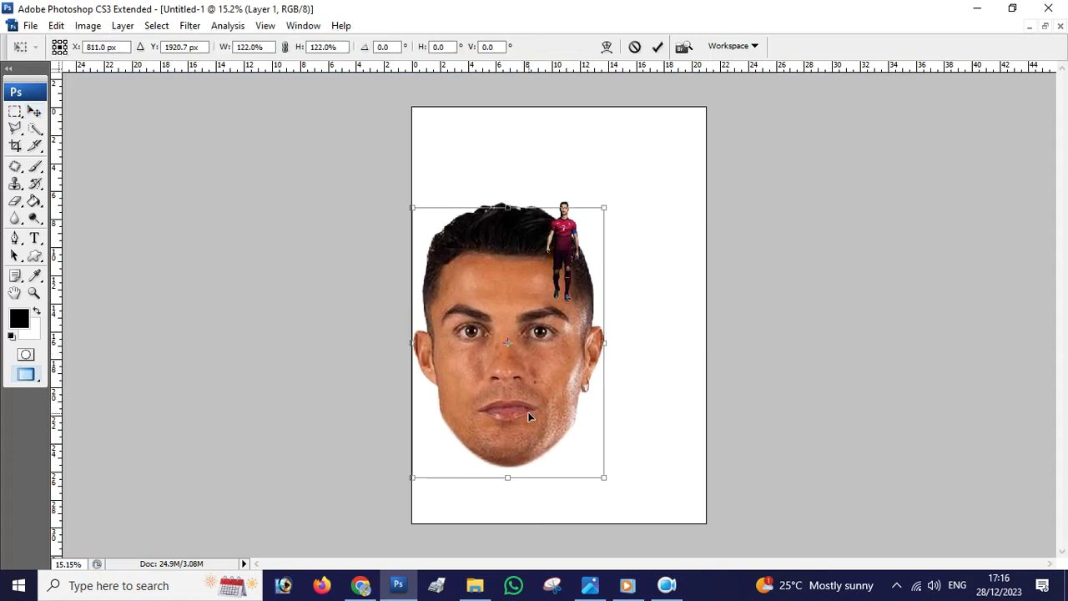
key("Return")
Step: Select the full-body player layer and move it down and right, beside the large head's ear
right_click(584, 235)
left_click(589, 237)
left_click_drag(560, 228, 601, 285)
Step: Center the head layer vertically on the whole canvas, then clear the selection
right_click(522, 294)
left_click(534, 303)
key("ctrl+a")
left_click(314, 48)
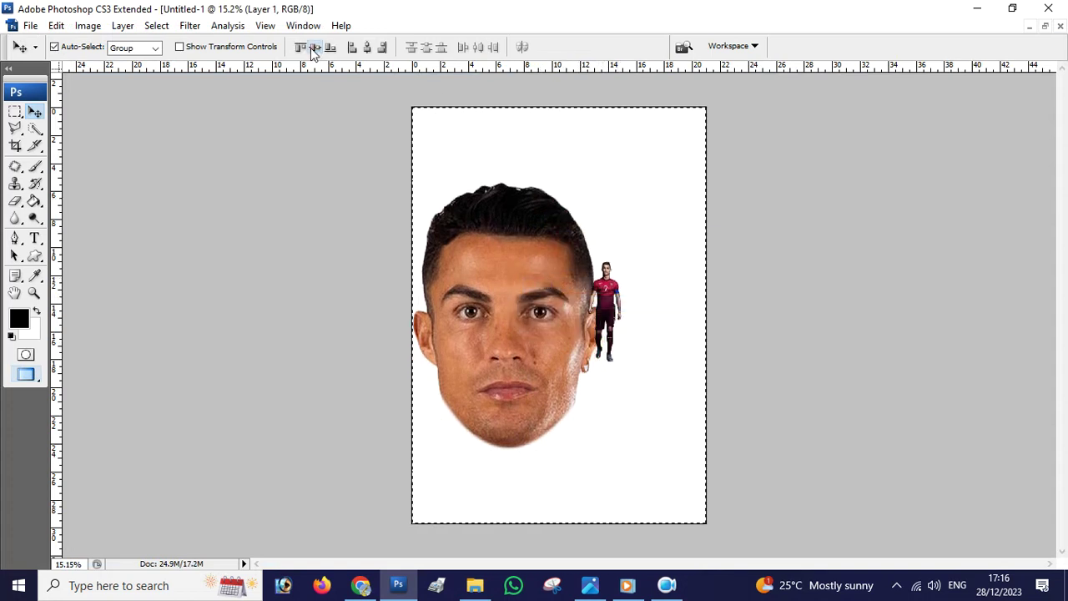
key("ctrl+d")
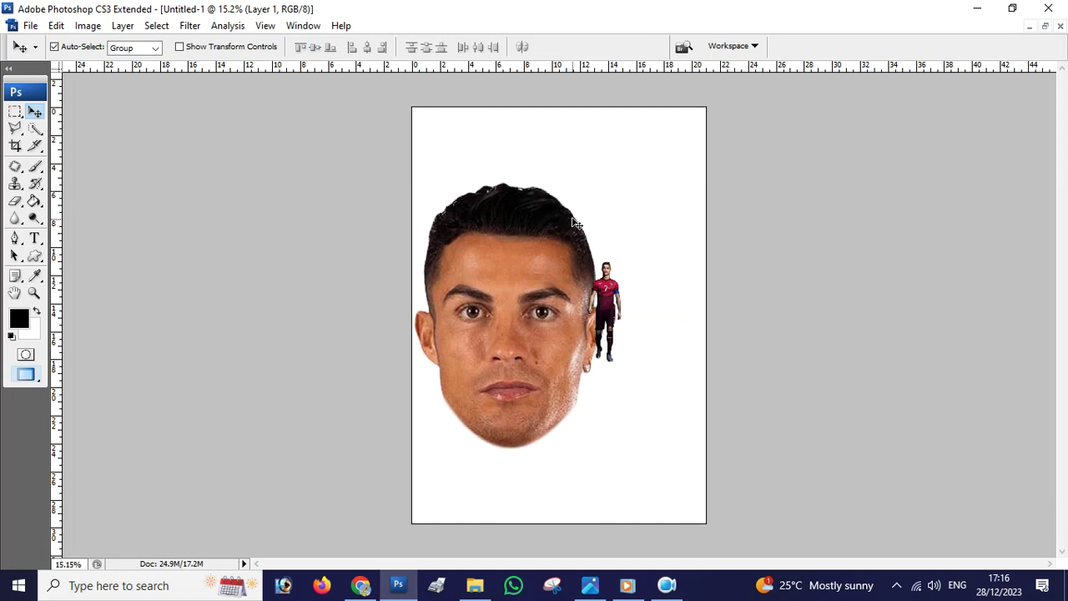
Step: Select the full-body player layer, scale it proportionally to about 346%, and place it over the head's right half, reaching the page's upper edge
right_click(604, 290)
left_click(621, 304)
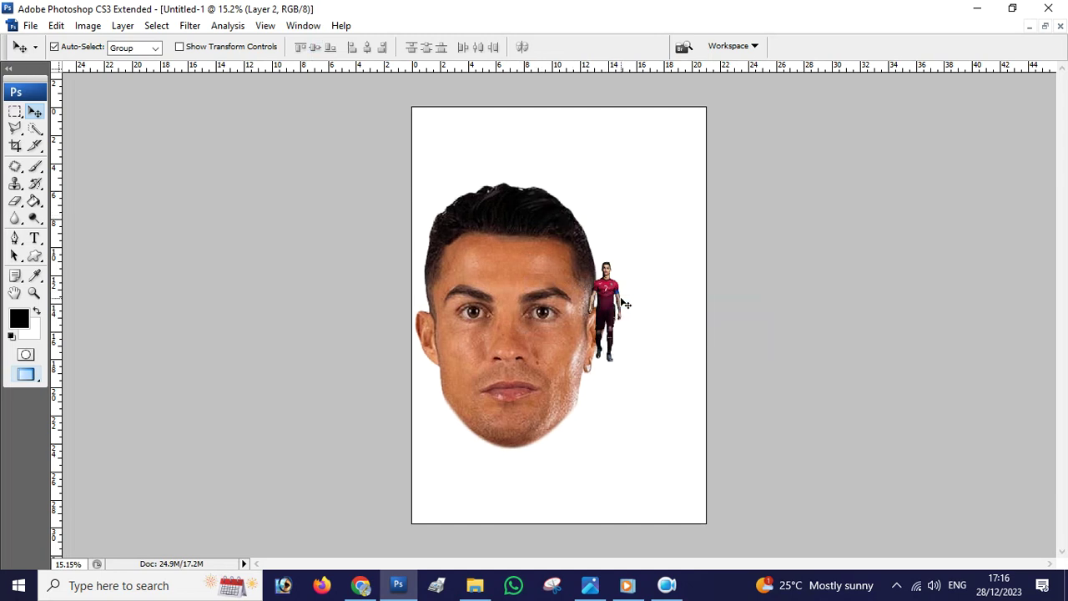
right_click(616, 298)
left_click(627, 307)
left_click(56, 25)
left_click(140, 286)
left_click_drag(622, 364, 710, 466)
left_click_drag(640, 368, 570, 348)
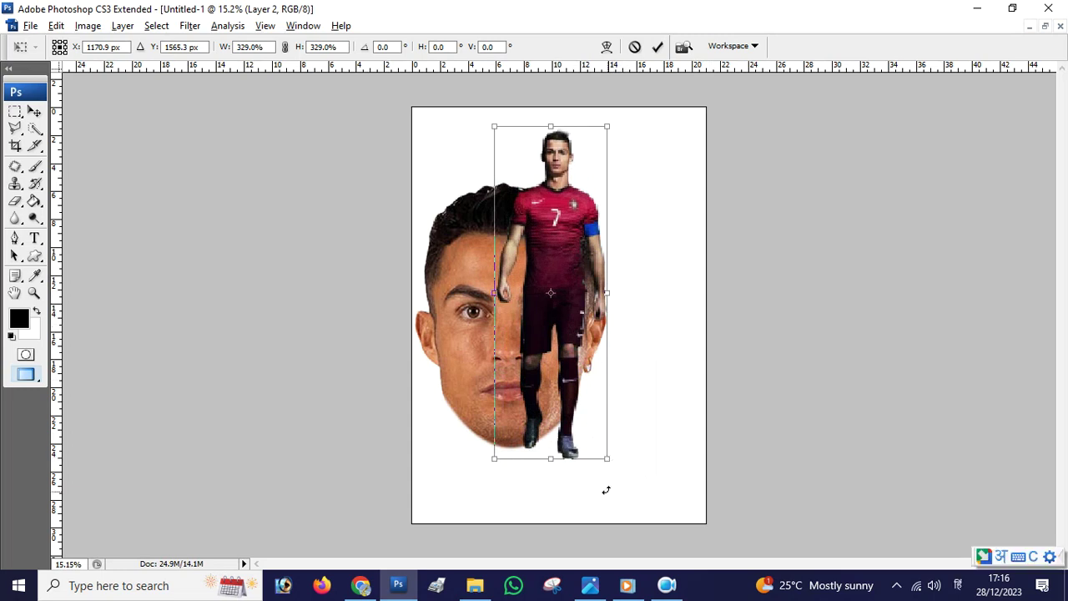
left_click_drag(609, 469, 615, 472)
left_click_drag(549, 377, 544, 357)
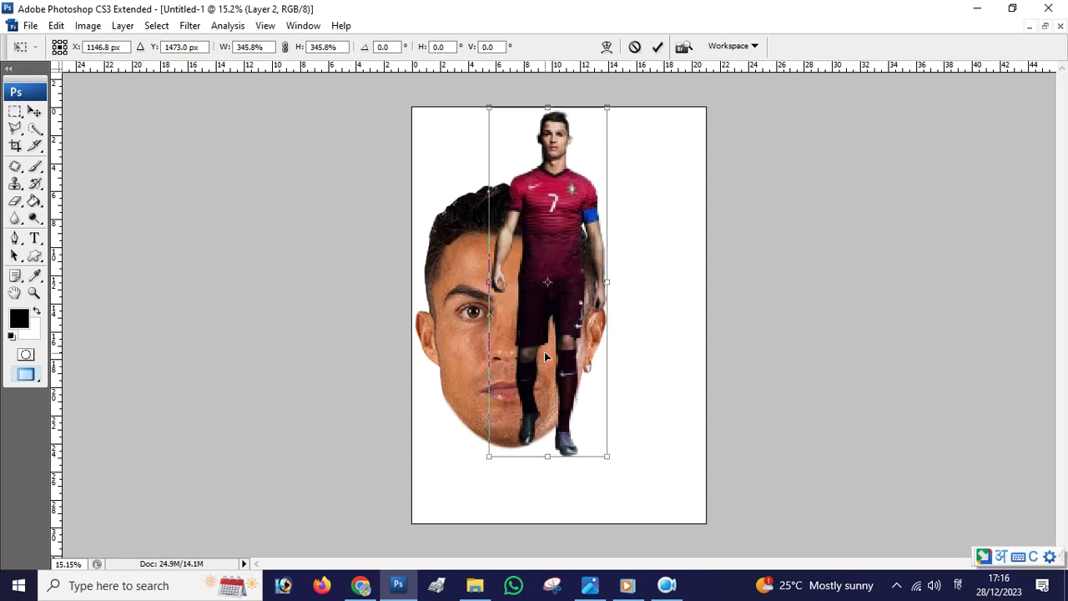
key("Return")
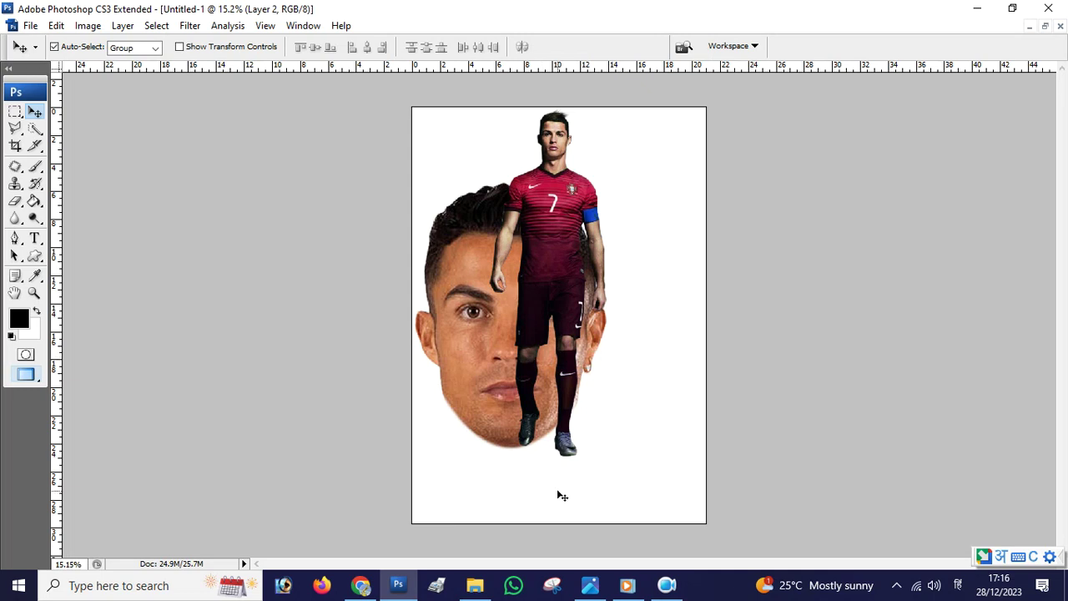
Step: Move both cut-outs down the page together, then enlarge the head layer slightly and raise it a little
left_click_drag(544, 491, 508, 360)
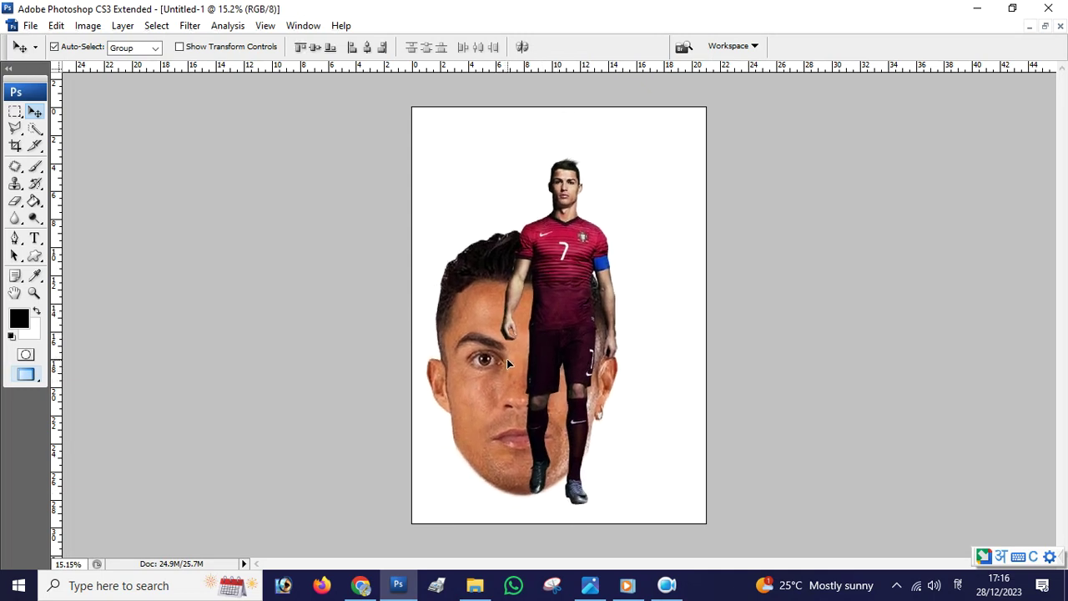
right_click(510, 304)
left_click(521, 312)
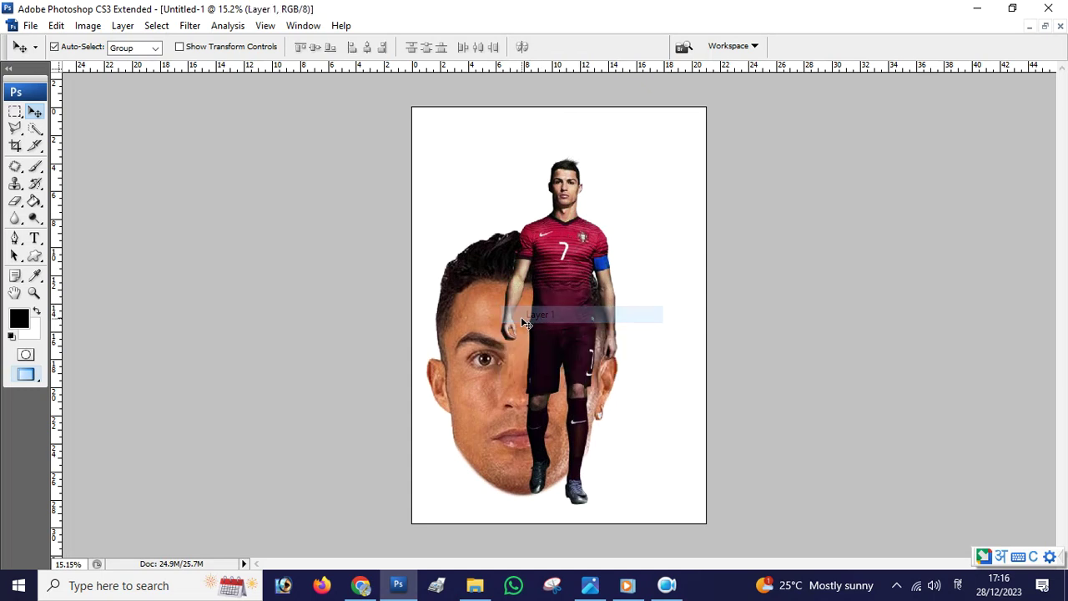
key("ctrl+t")
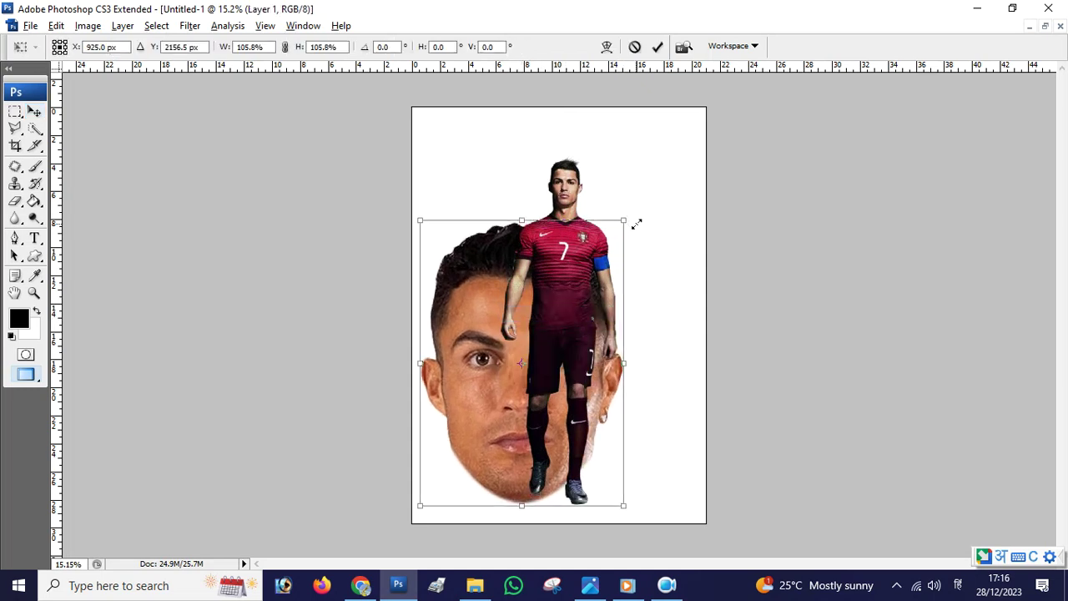
left_click_drag(636, 224, 643, 211)
left_click_drag(559, 298, 580, 277)
key("Return")
Step: Select the full-body player layer and move it right and slightly down, near the page's lower edge
right_click(564, 267)
left_click(584, 273)
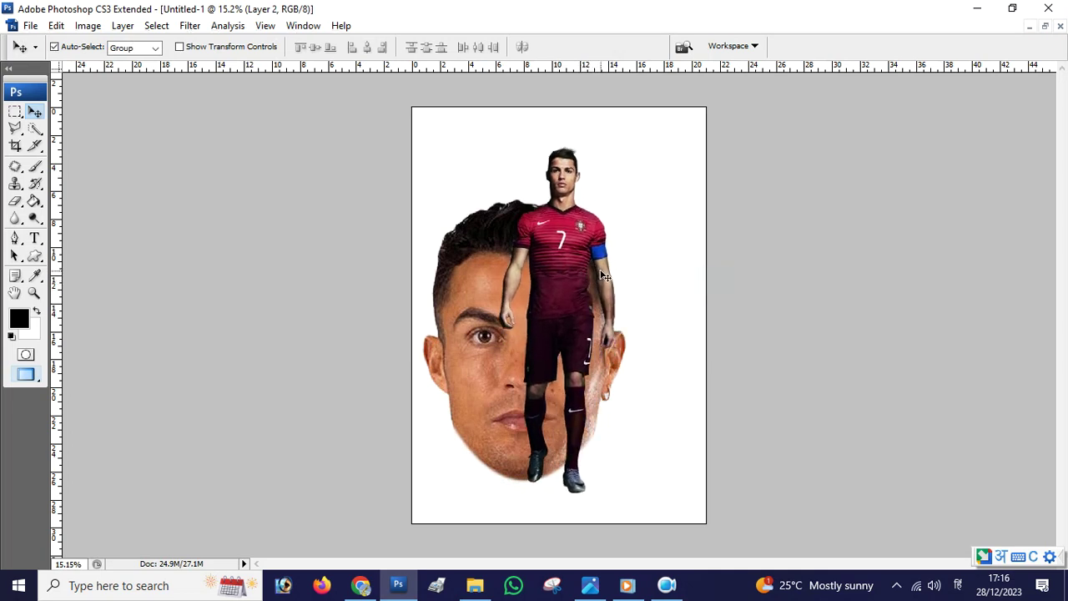
key("ctrl+t")
key("Return")
right_click(518, 292)
left_click(542, 302)
left_click_drag(555, 295, 603, 322)
Step: Select the head layer, scale it proportionally to about 123%, and shift it right behind the player, roughly centered across the page
right_click(489, 332)
left_click(524, 339)
key("ctrl+t")
left_click_drag(626, 197, 668, 172)
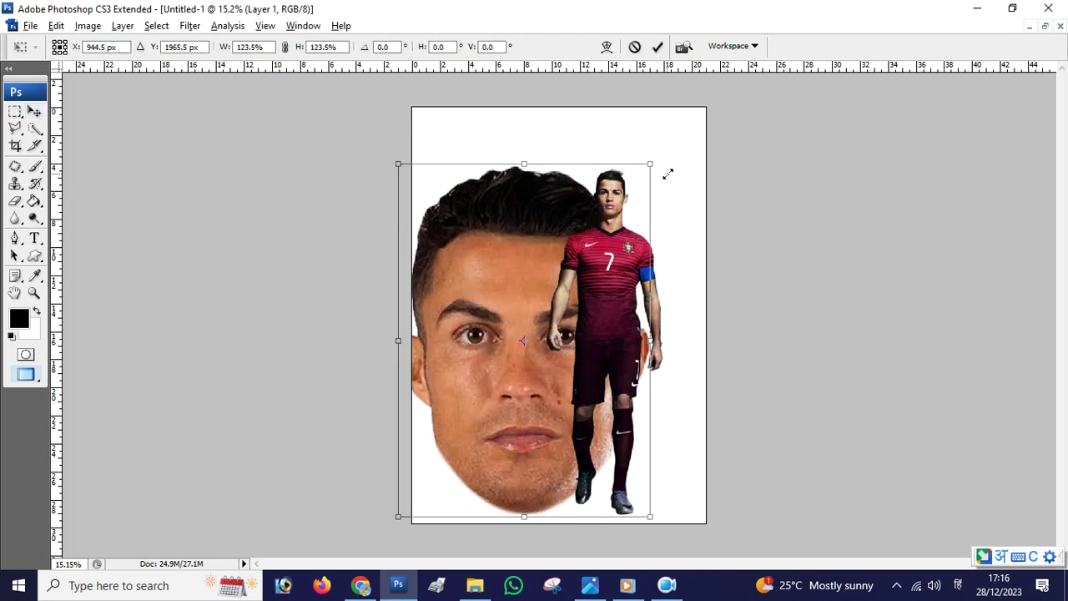
left_click_drag(518, 264, 559, 264)
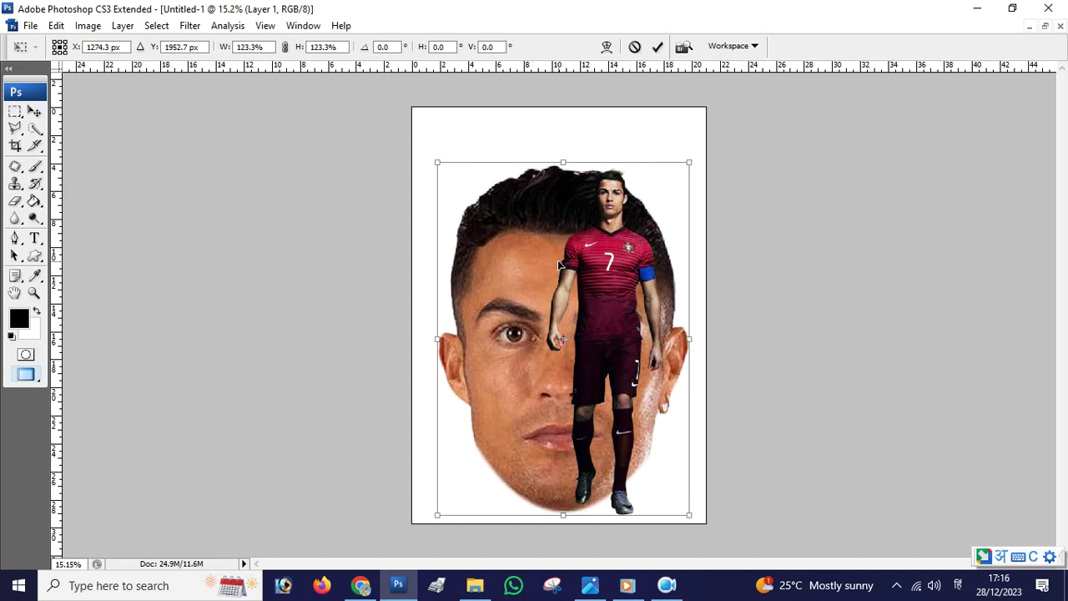
key("Return")
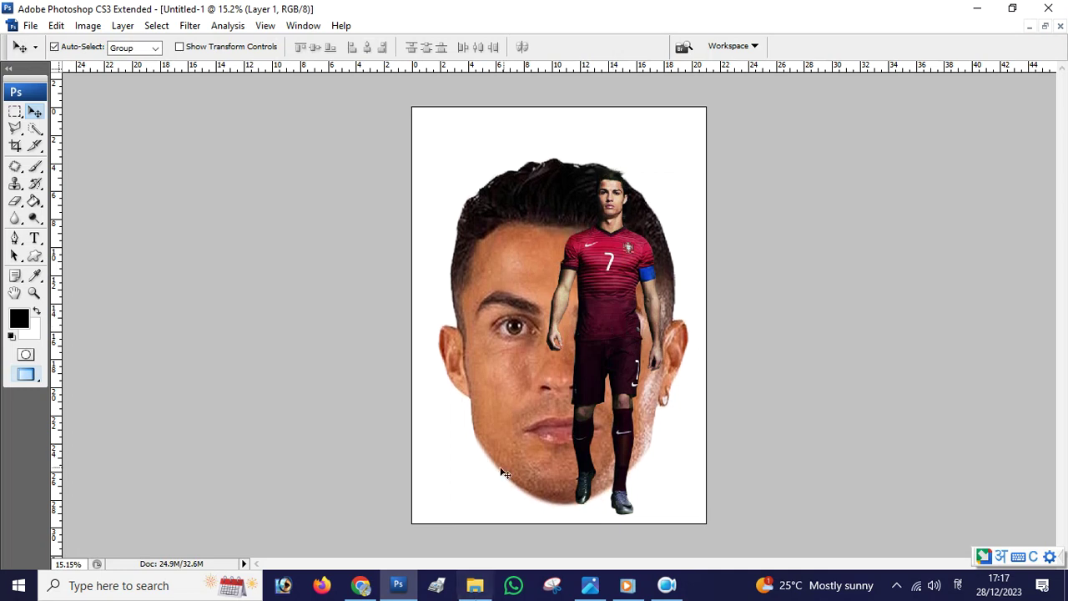
Step: Select the head layer and shrink it slightly about its center
scroll(535, 470, "up", 5)
right_click(659, 413)
left_click(676, 417)
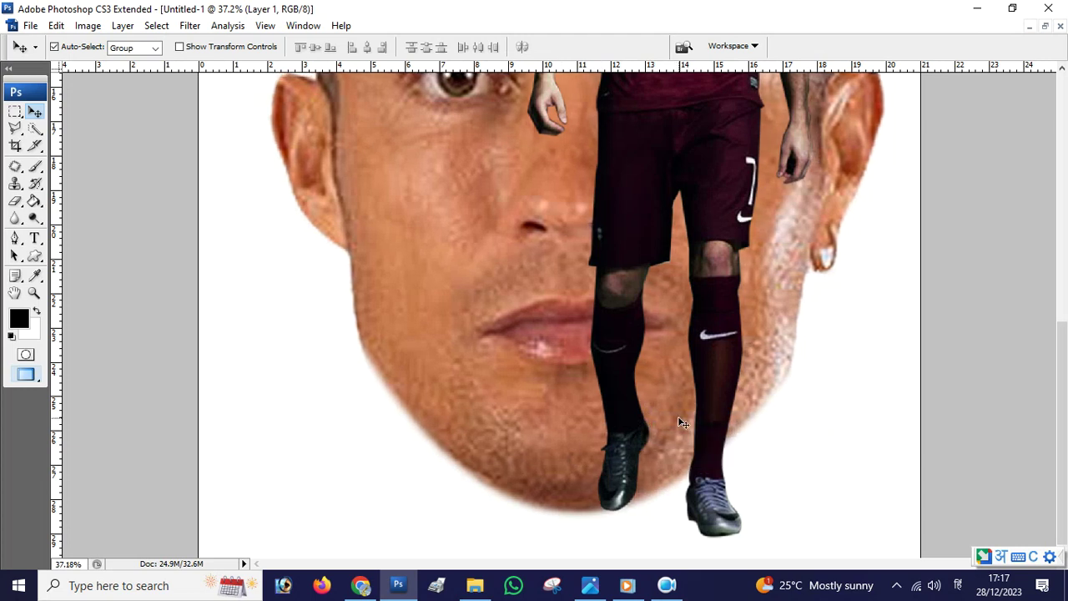
scroll(680, 423, "down", 3)
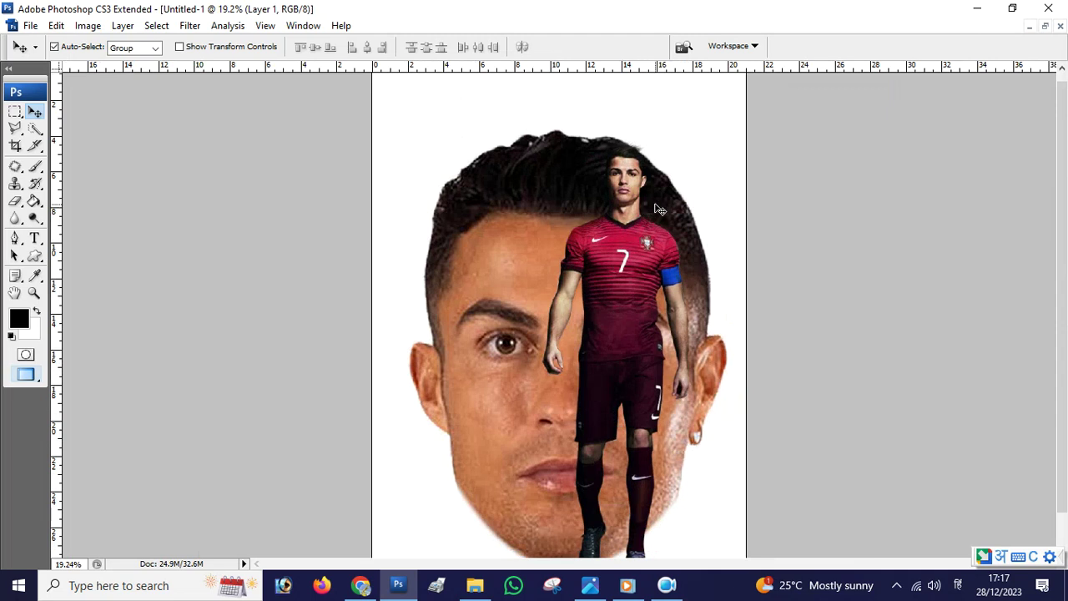
right_click(613, 210)
left_click(634, 218)
key("ctrl+t")
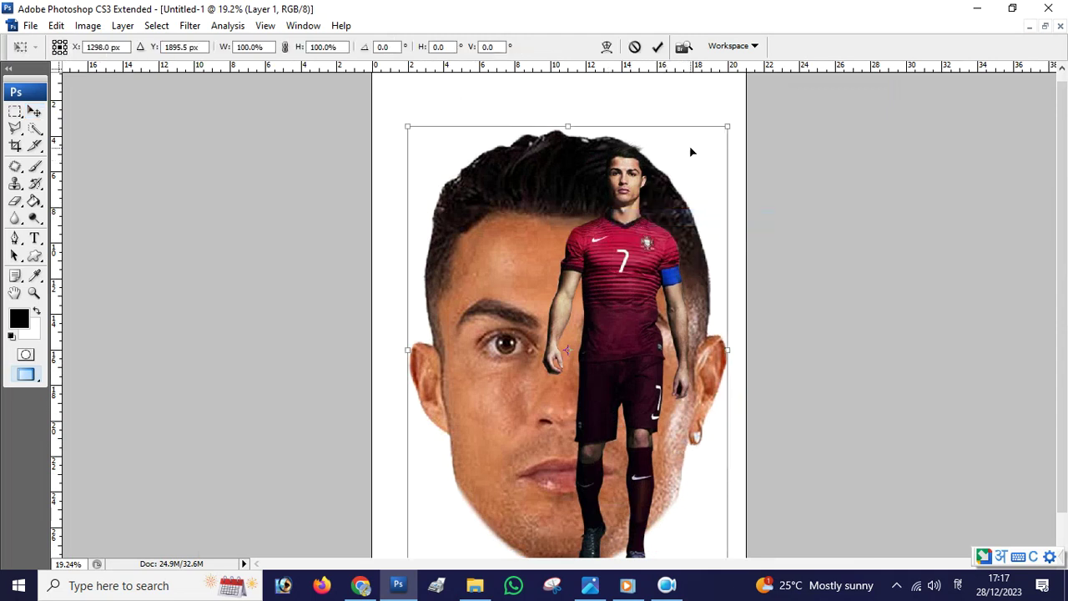
left_click_drag(728, 123, 723, 127)
key("Return")
left_click_drag(619, 313, 619, 279)
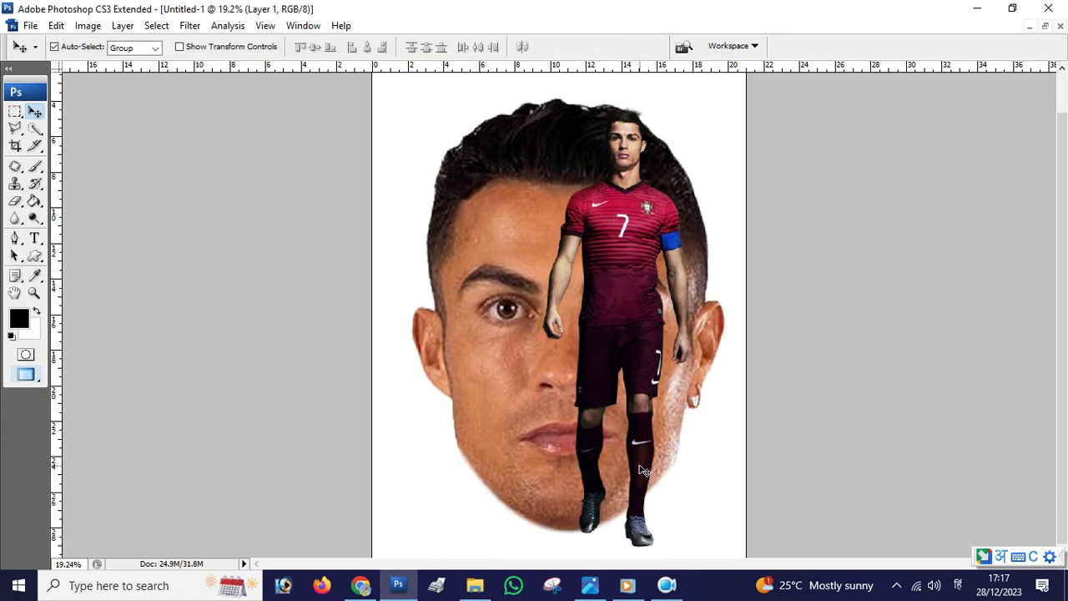
Step: Nudge the head layer slightly right in small steps behind the player
key("shift+Right")
key("shift+Right")
key("shift+Right")
key("shift+Right")
key("shift+Right")
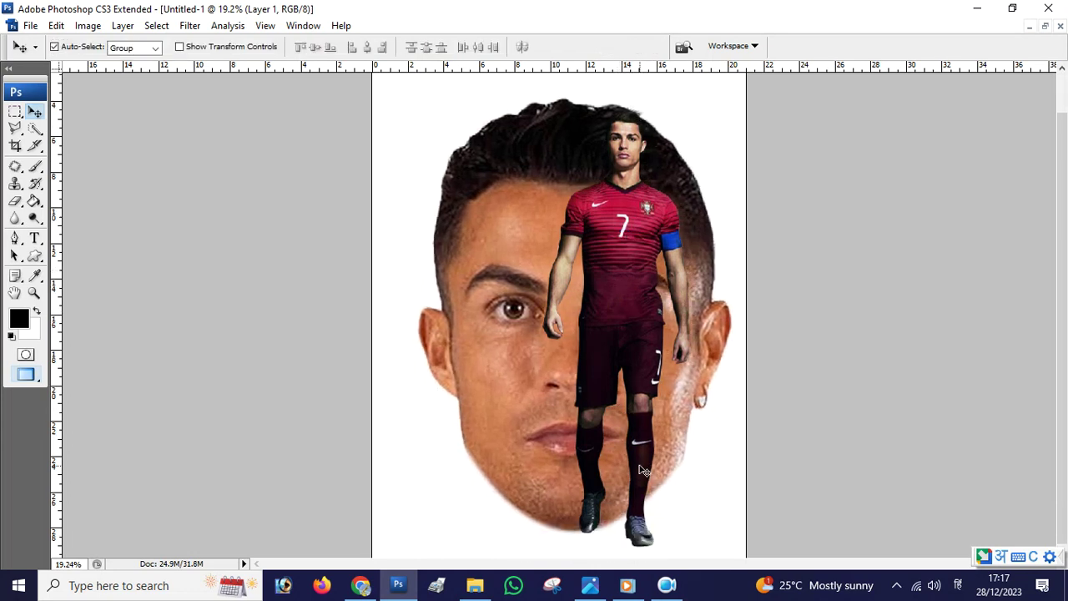
key("shift+Right")
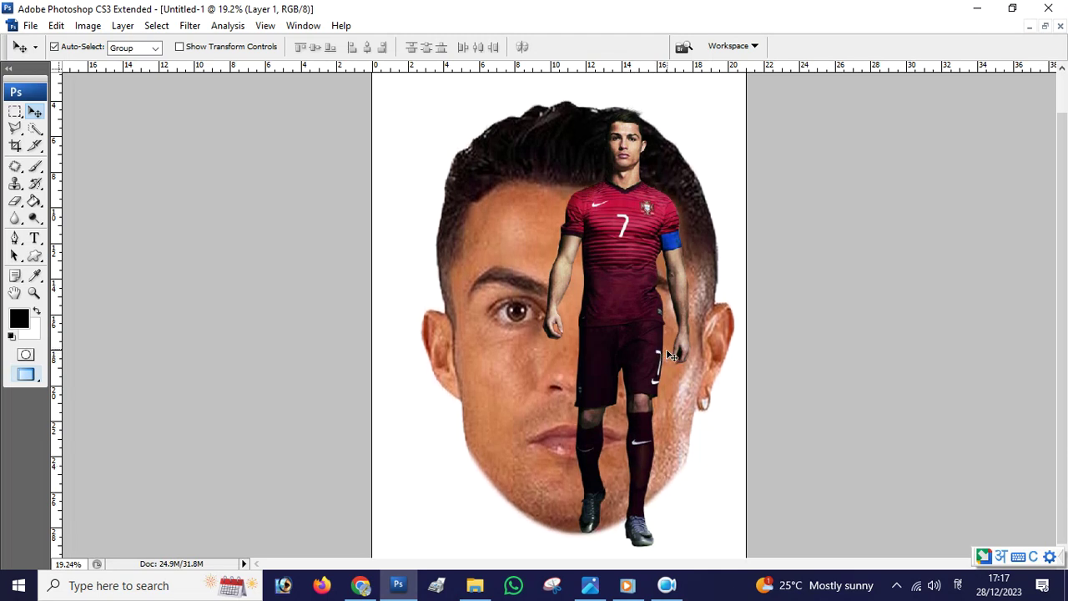
Step: Show the Layers panel and switch the keyboard input language to English
left_click(265, 25)
mouse_move(303, 25)
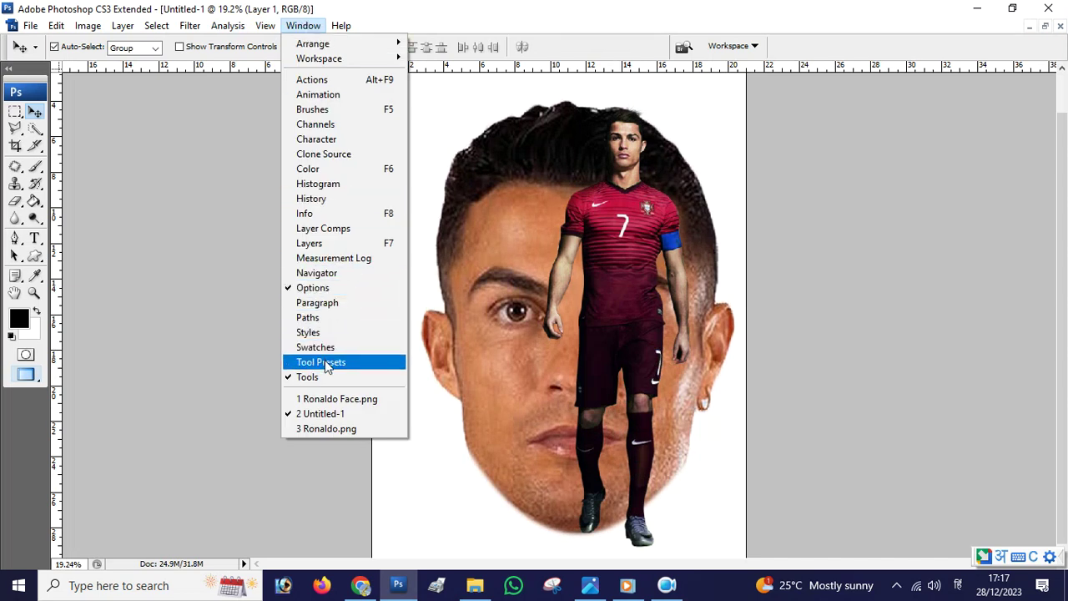
left_click(309, 242)
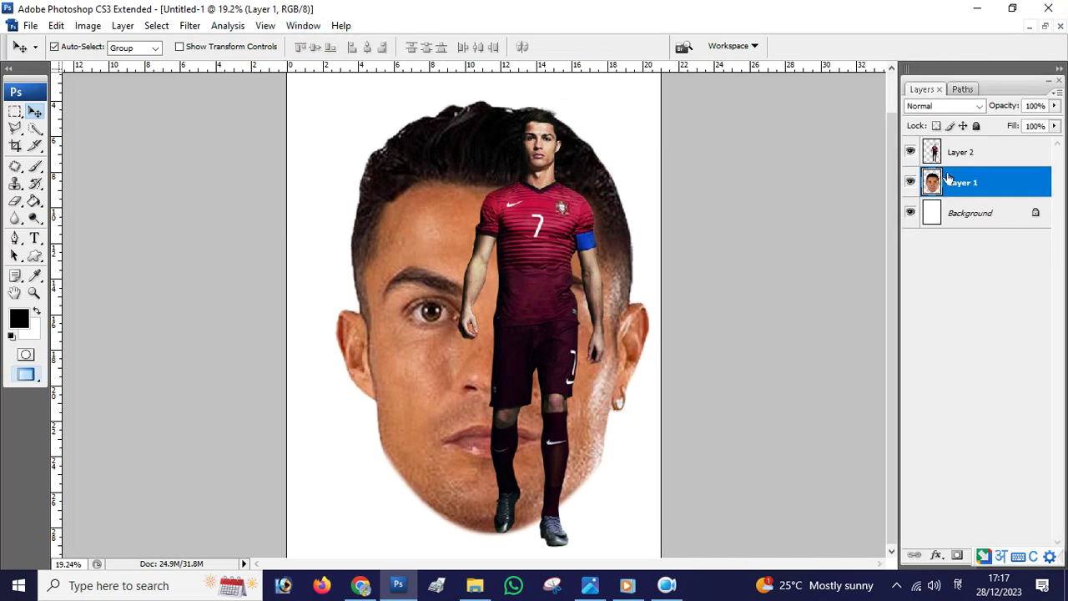
left_click(960, 584)
left_click(884, 494)
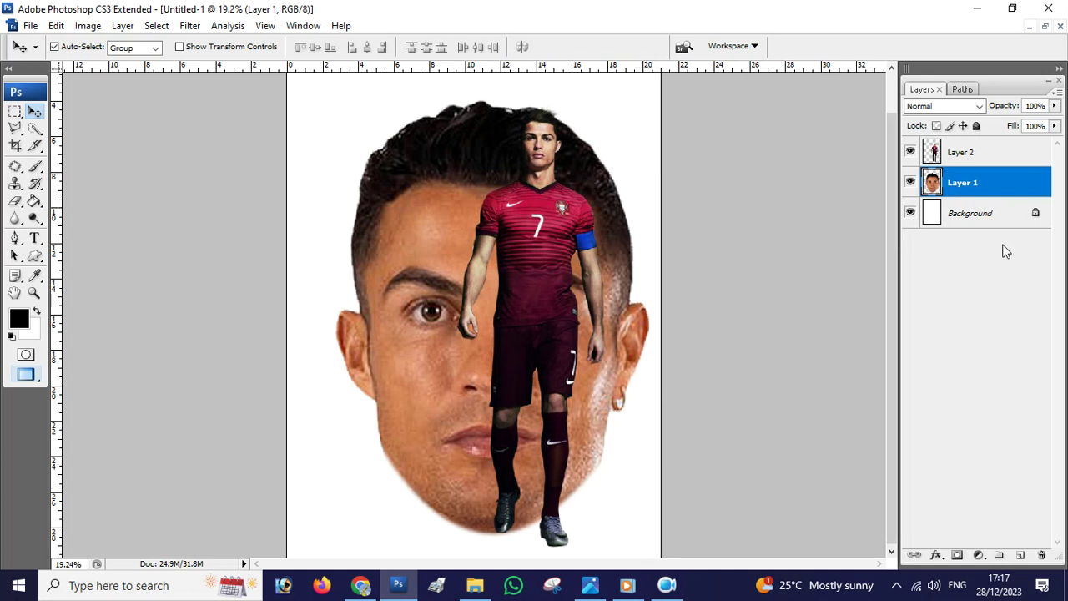
Step: Add a Hide All layer mask to Layer 1, the head layer
left_click(88, 25)
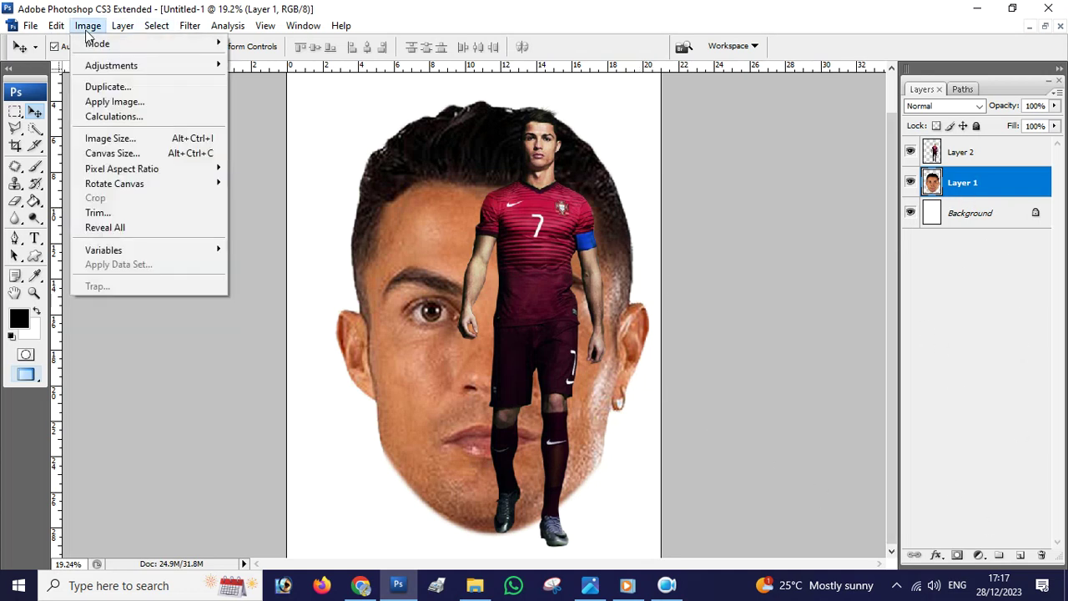
mouse_move(122, 25)
mouse_move(167, 212)
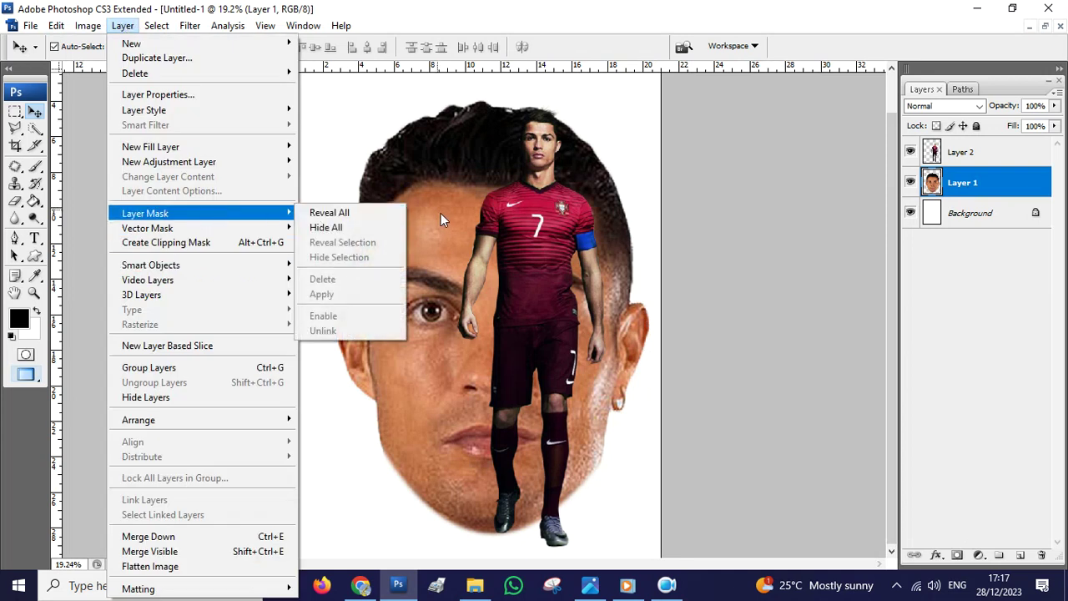
left_click(361, 225)
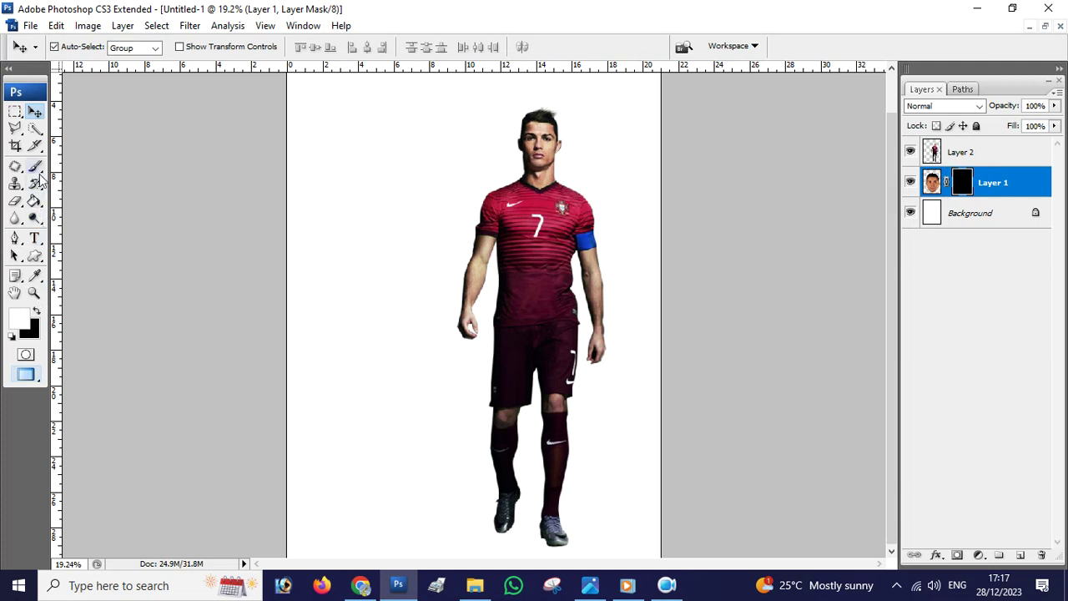
Step: With a soft 319 px brush, paint white on Layer 1's mask over the head's upper left area
left_click(34, 166)
left_click(114, 170)
right_click(415, 210)
left_click_drag(557, 242, 559, 241)
mouse_move(386, 129)
left_mouse_down()
mouse_move(410, 255)
mouse_move(422, 164)
left_mouse_up()
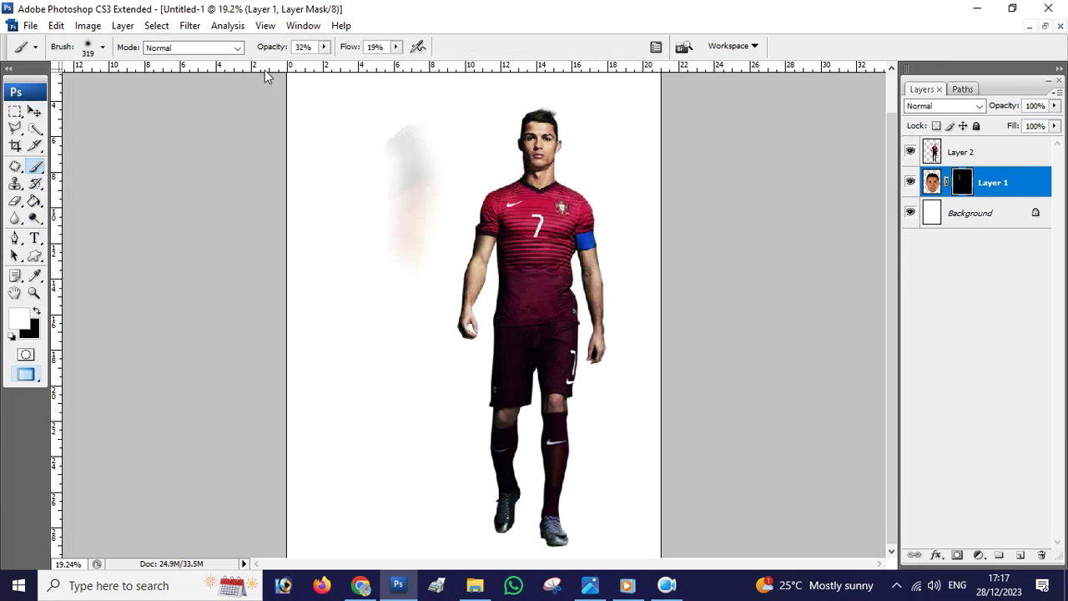
Step: Set the brush to 100% opacity, 100% flow and 463 px, and paint the hair back in on the mask
left_click_drag(326, 49, 414, 67)
left_click(397, 48)
right_click(712, 181)
right_click(552, 146)
left_click_drag(692, 178, 705, 178)
left_click(329, 151)
mouse_move(392, 142)
left_mouse_down()
mouse_move(436, 204)
mouse_move(489, 131)
mouse_move(525, 135)
left_mouse_up()
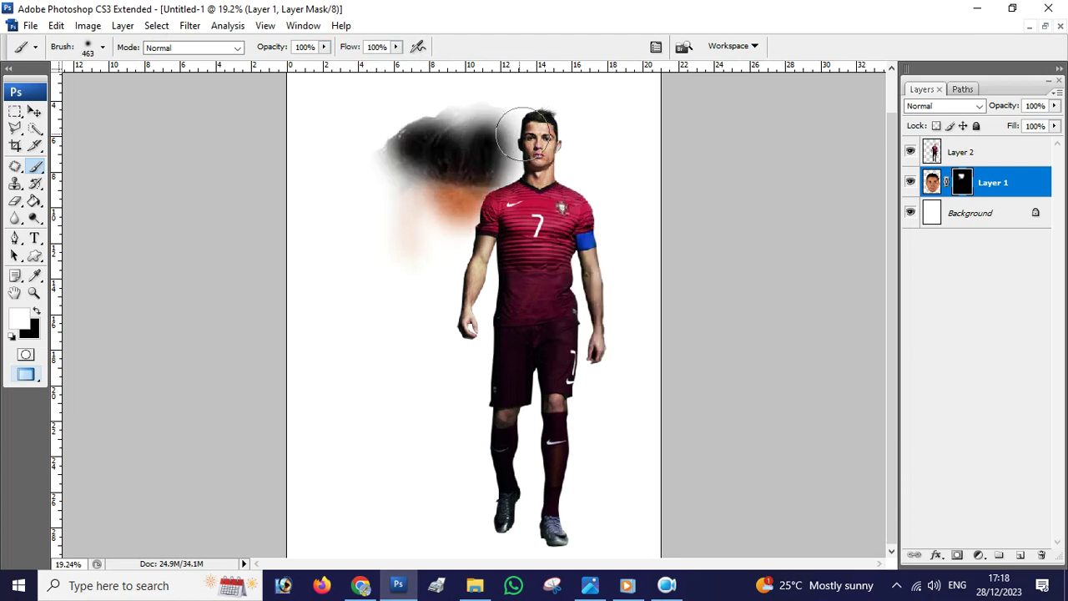
Step: Switch to a hard 569 px brush and paint on the mask to reveal the face's entire left half, from hair to chin
right_click(479, 142)
double_click(625, 259)
right_click(538, 181)
double_click(679, 198)
type("569")
key("Return")
mouse_move(443, 267)
left_mouse_down()
mouse_move(442, 191)
mouse_move(489, 134)
mouse_move(514, 135)
mouse_move(496, 121)
mouse_move(502, 129)
mouse_move(480, 144)
mouse_move(459, 120)
mouse_move(389, 172)
mouse_move(415, 217)
mouse_move(353, 262)
mouse_move(393, 284)
mouse_move(442, 229)
mouse_move(455, 267)
mouse_move(455, 413)
mouse_move(384, 355)
mouse_move(370, 373)
left_mouse_up()
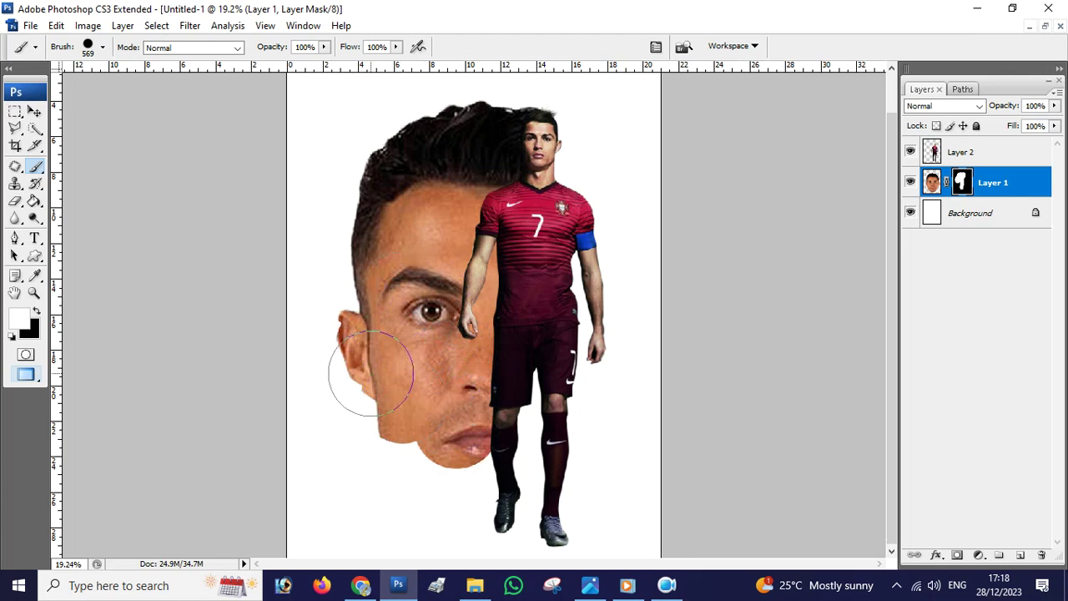
mouse_move(428, 192)
left_mouse_down()
mouse_move(358, 406)
mouse_move(443, 467)
mouse_move(459, 426)
mouse_move(453, 507)
mouse_move(464, 505)
mouse_move(453, 512)
mouse_move(470, 519)
mouse_move(454, 522)
mouse_move(489, 521)
mouse_move(442, 521)
left_mouse_up()
Step: Set the foreground color to black (000000) and, with a 57 px brush, mask out the chin remnant beside the player's left-hand shoe
scroll(511, 484, "up", 2)
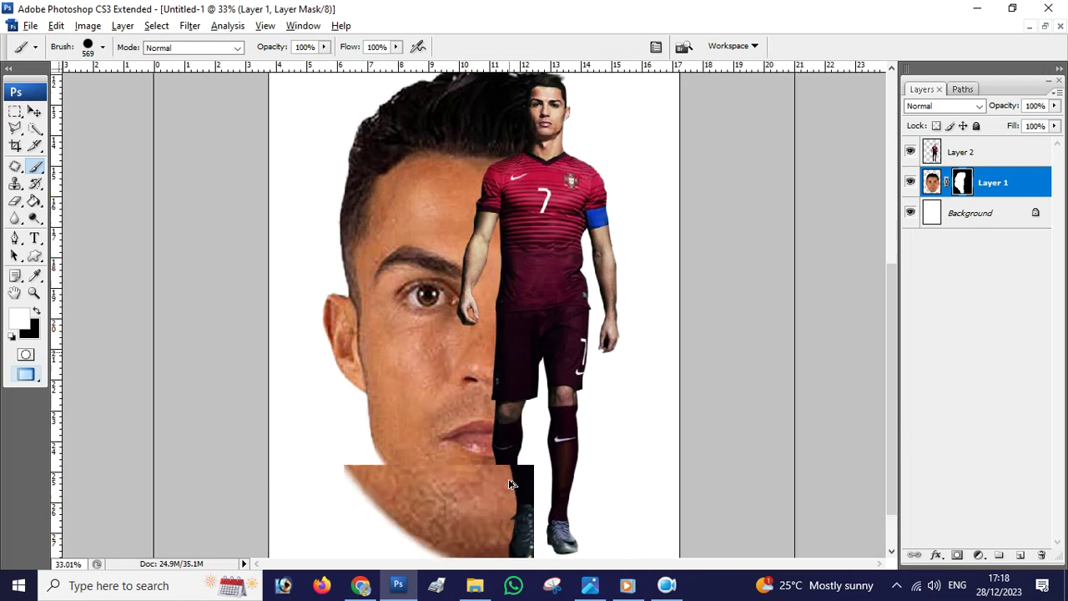
scroll(511, 484, "up", 2)
left_click_drag(540, 289, 521, 183)
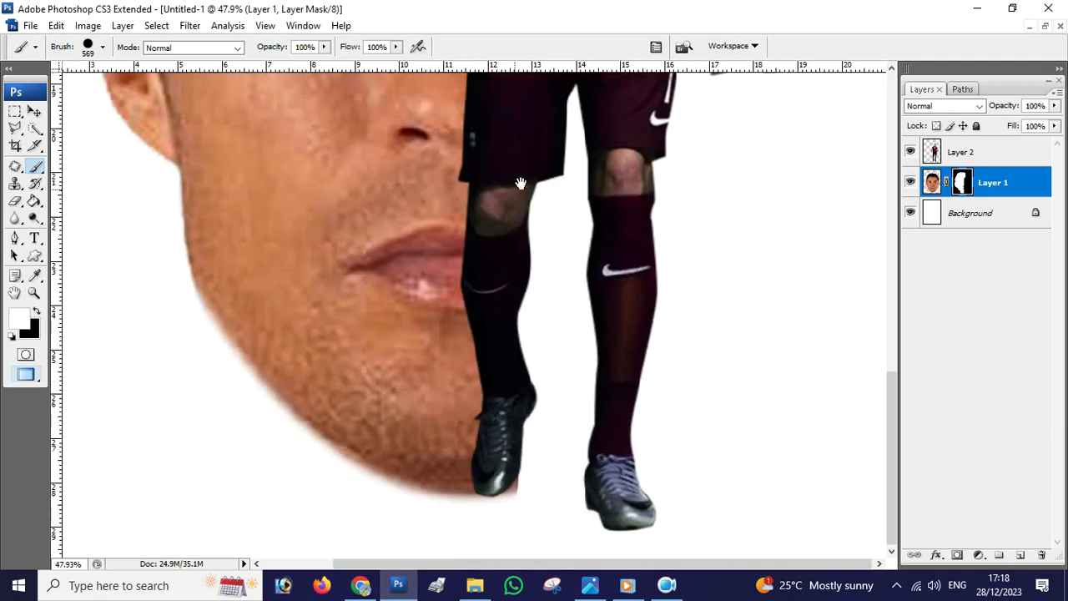
left_click(20, 320)
left_click(868, 367)
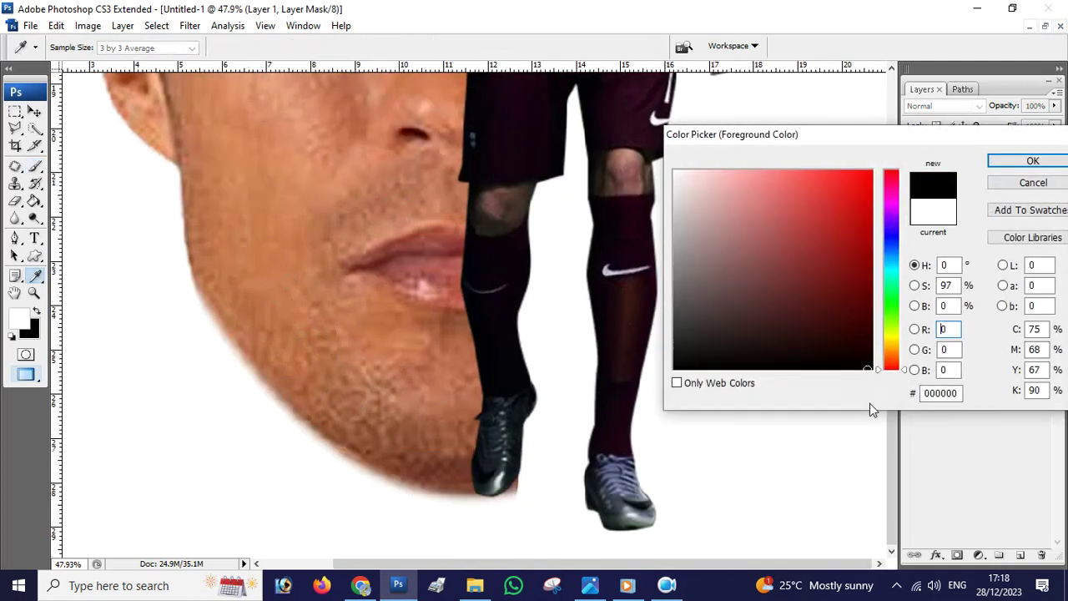
left_click(1033, 161)
key("b")
right_click(650, 350)
left_click_drag(717, 384, 704, 380)
left_click(519, 489)
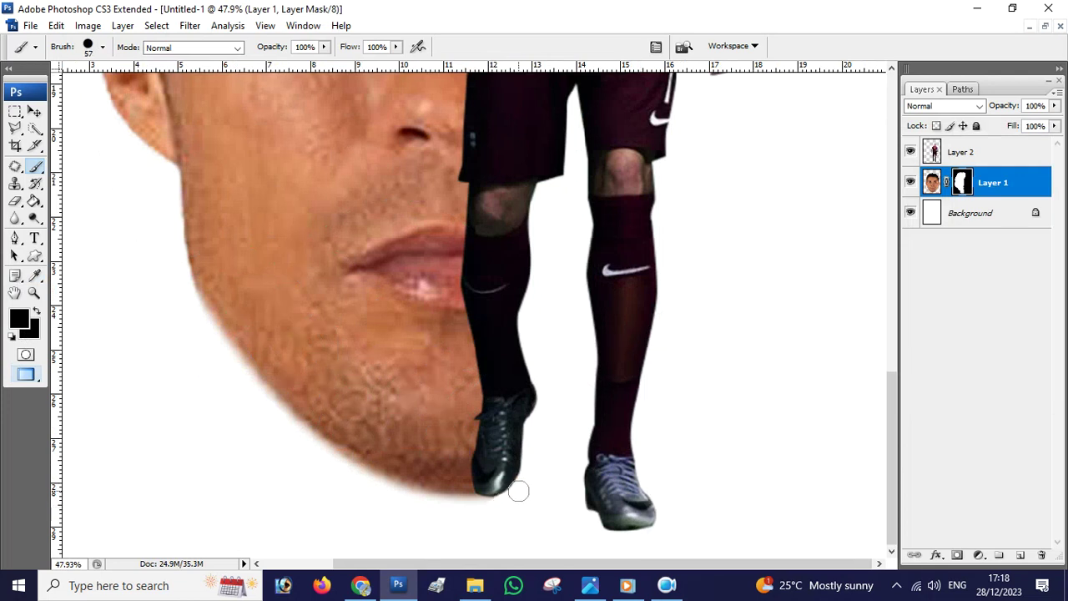
Step: Add a Hue/Saturation adjustment layer directly above the masked face on Layer 1
scroll(576, 380, "down", 4)
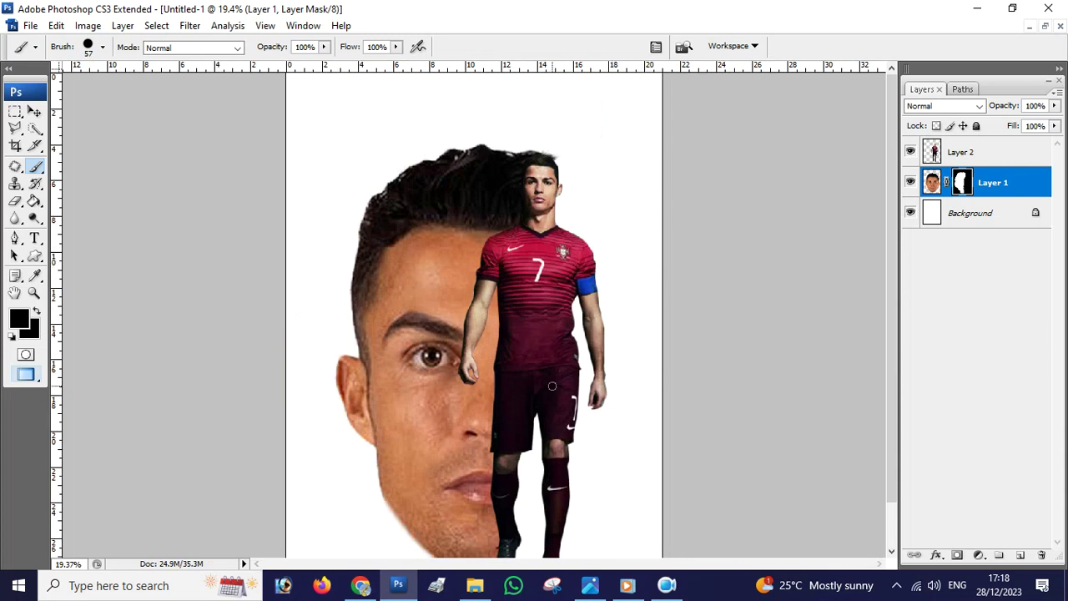
scroll(555, 390, "down", 1)
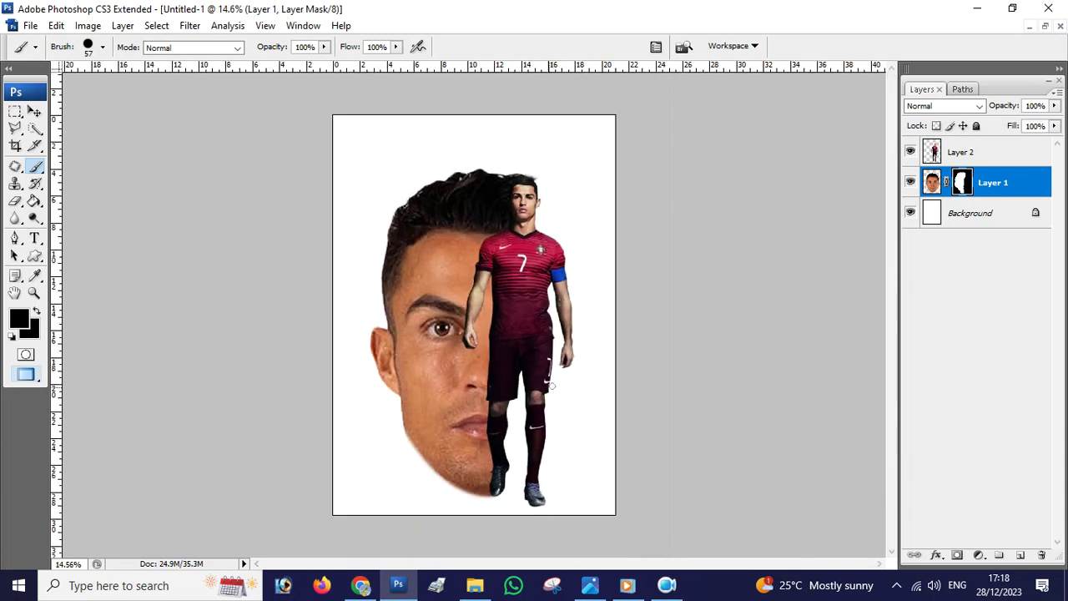
left_click(34, 112)
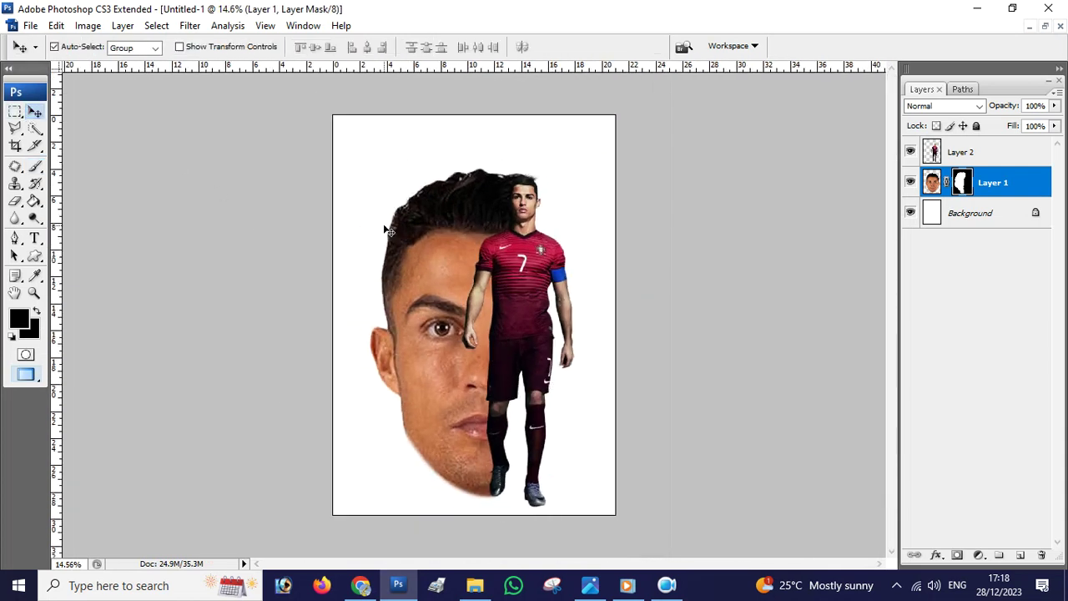
left_click(979, 556)
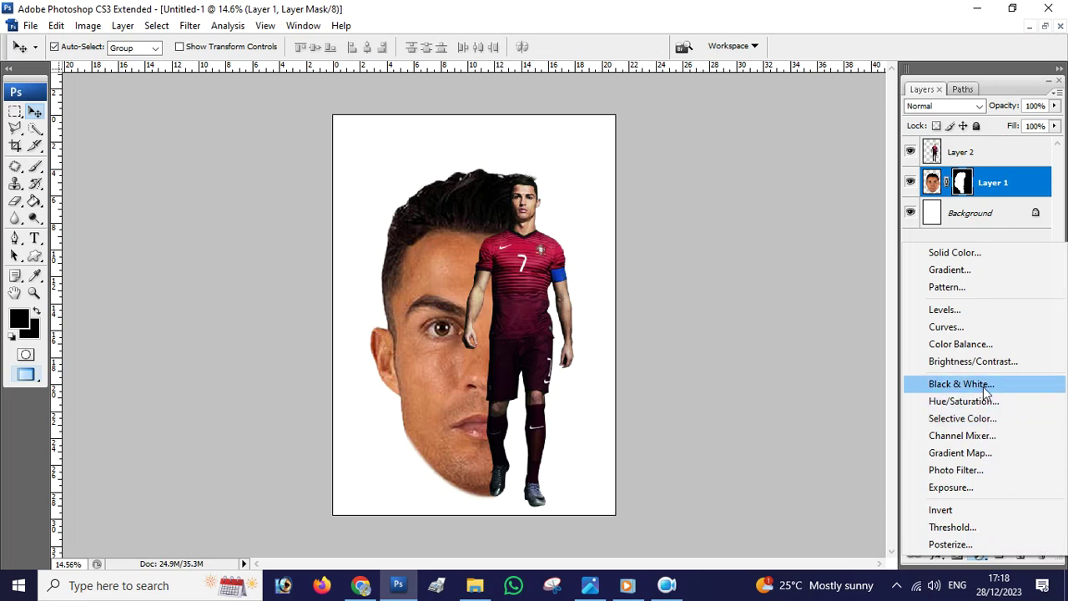
left_click(968, 402)
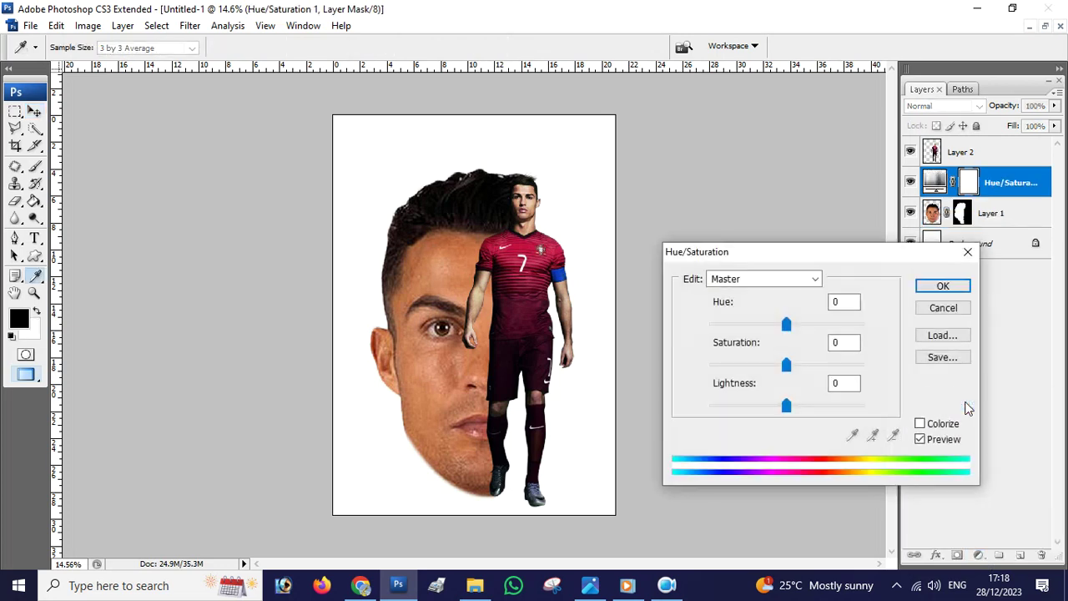
Step: Give the face a cold grey-blue tone with hue -180, saturation -79 and lightness +3, and apply the adjustment
left_click_drag(787, 325, 642, 333)
left_click_drag(790, 373, 709, 382)
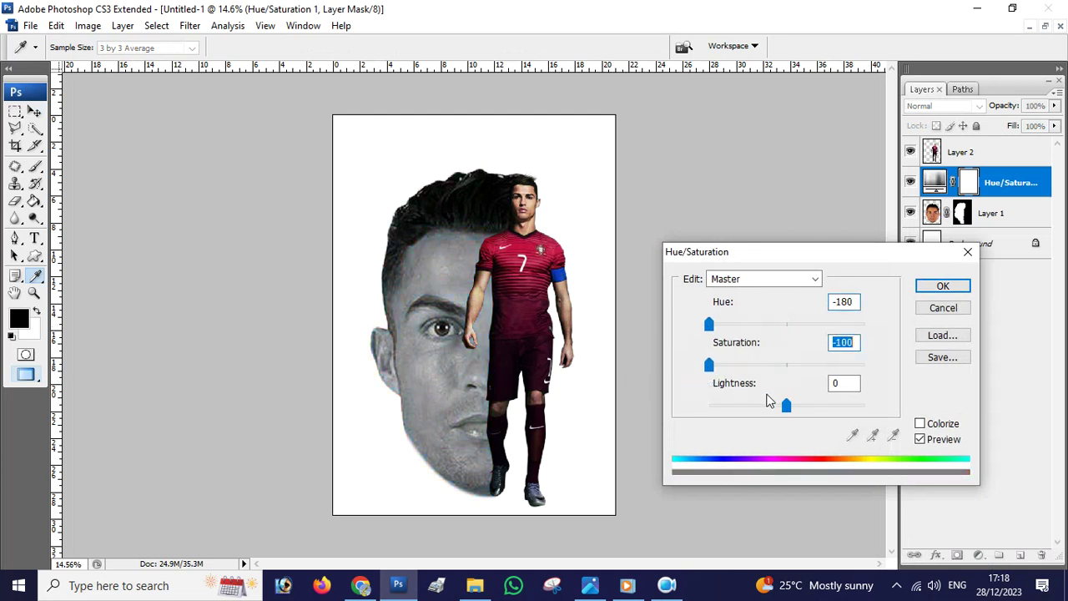
mouse_move(784, 413)
left_mouse_down()
mouse_move(711, 412)
mouse_move(810, 411)
mouse_move(789, 409)
left_mouse_up()
mouse_move(709, 365)
left_mouse_down()
mouse_move(751, 373)
mouse_move(692, 376)
left_mouse_up()
left_click_drag(709, 323, 797, 330)
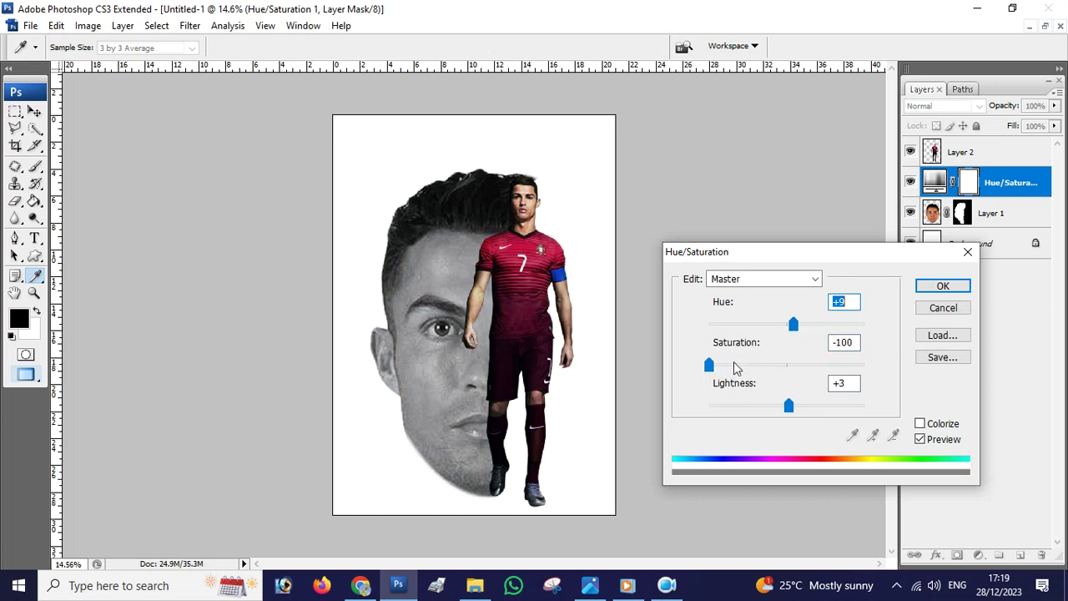
left_click_drag(734, 367, 753, 364)
left_click_drag(793, 325, 709, 360)
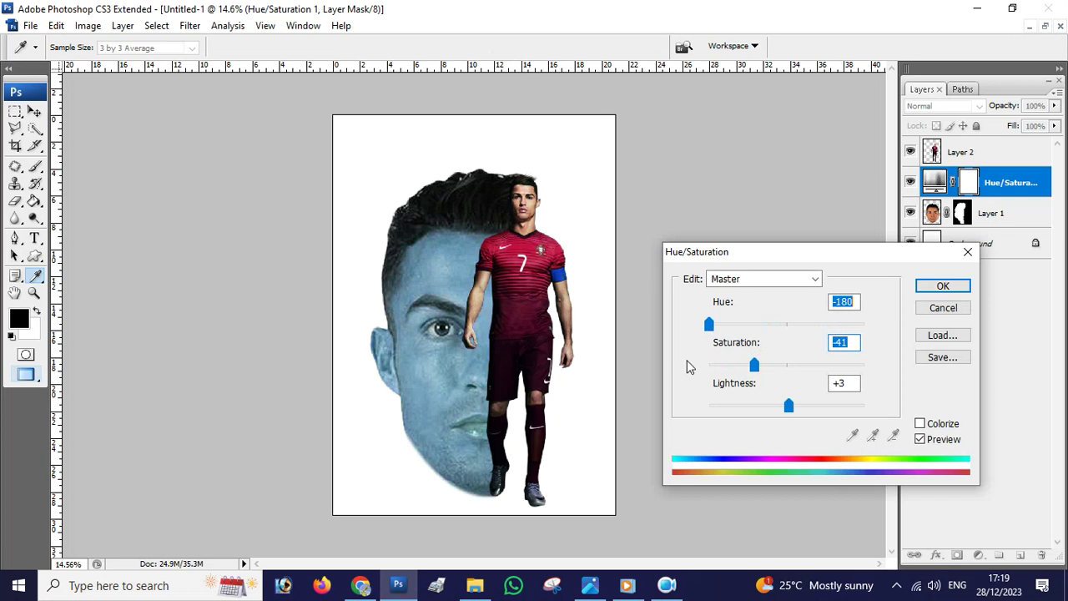
left_click_drag(753, 368, 726, 371)
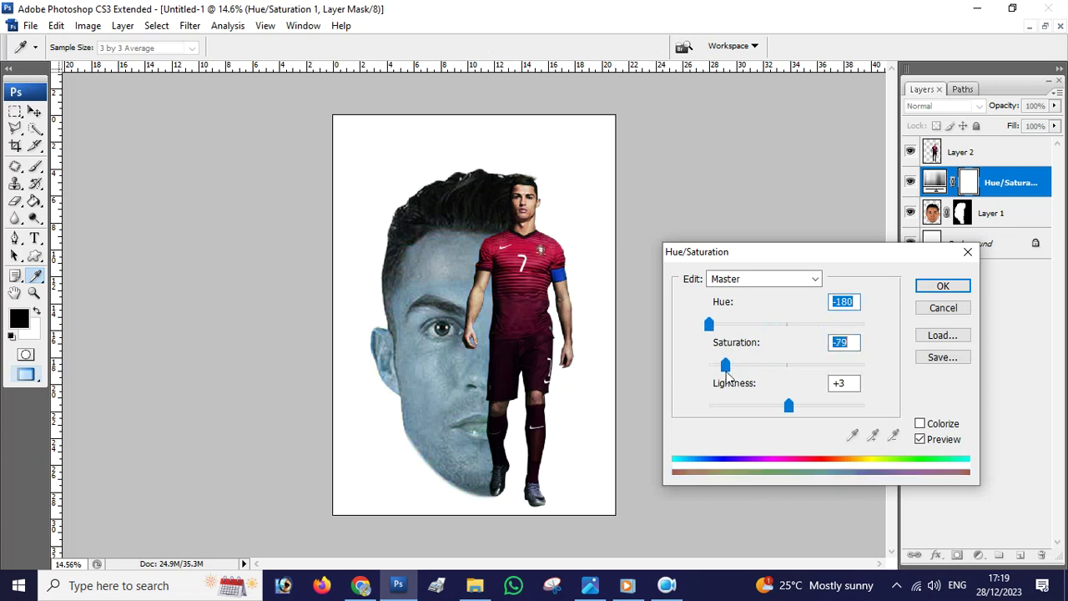
left_click(942, 286)
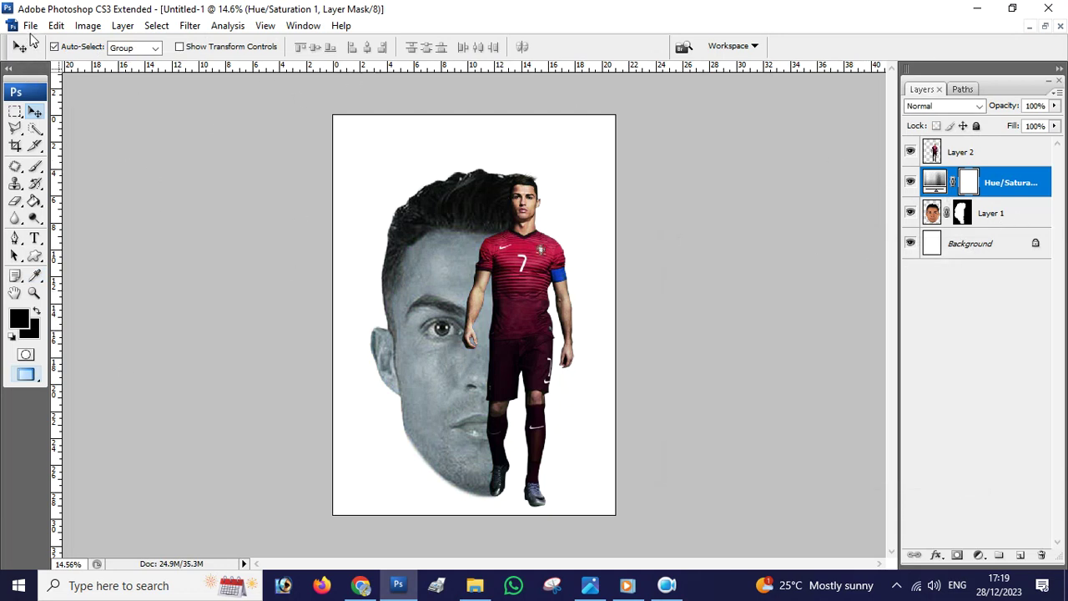
Step: Select Layer 2, open Light.png and show it in a floating window beside the poster
left_click(982, 155)
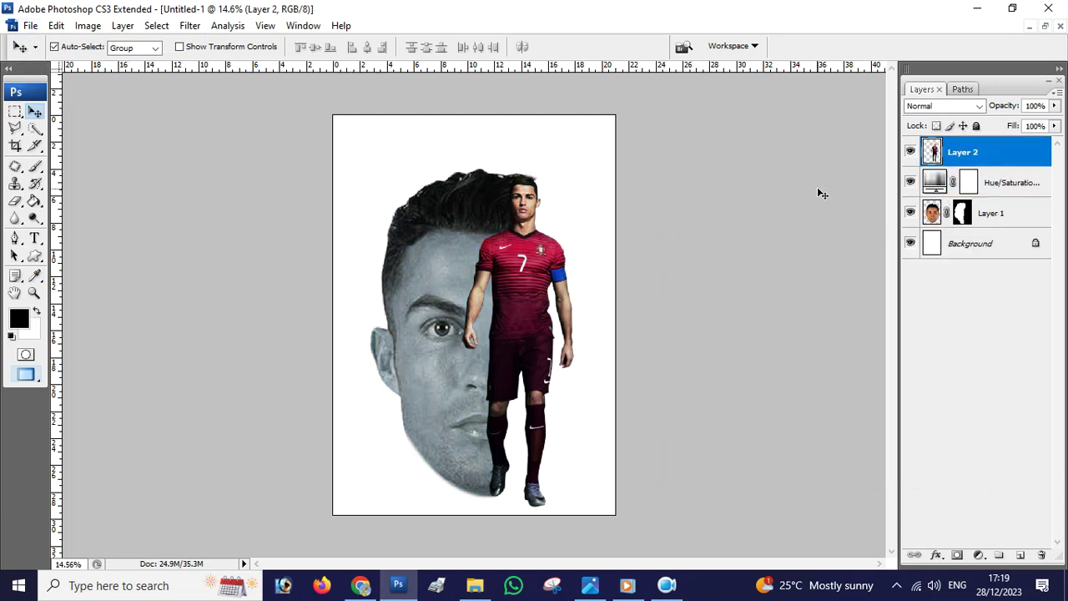
left_click(30, 25)
left_click(59, 59)
double_click(468, 151)
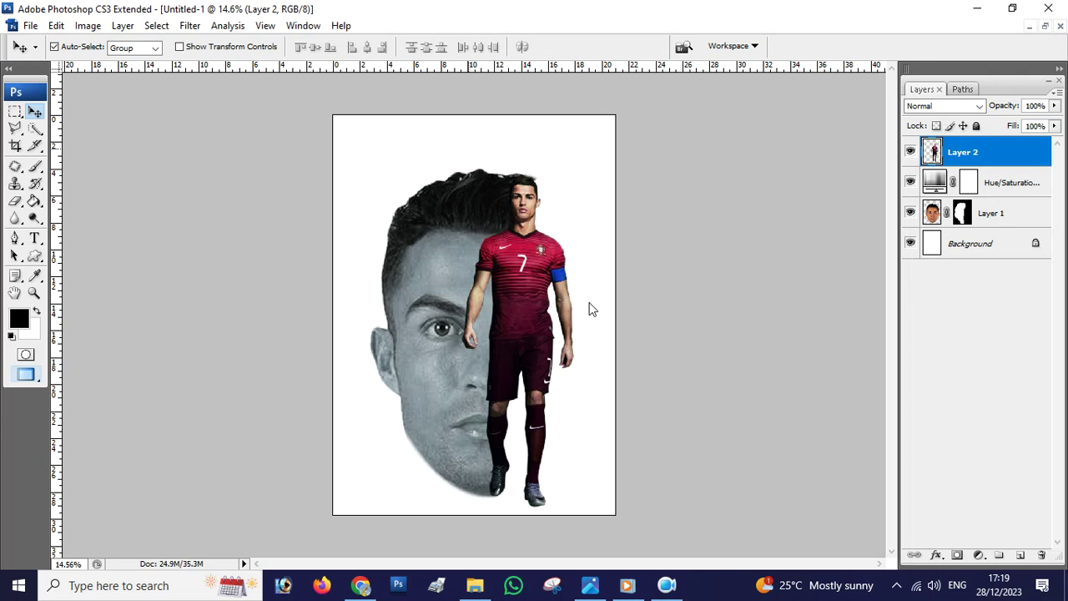
left_click(1044, 26)
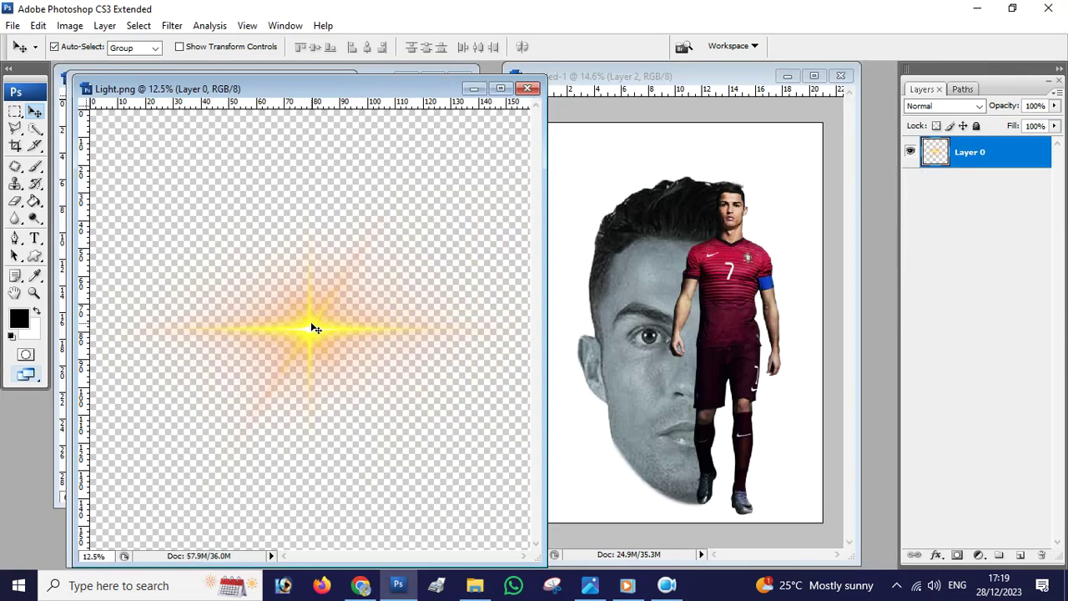
Step: Recolor the yellow light flare to red with a Hue/Saturation adjustment: hue -44, saturation +29, lightness -18
key("ctrl+l")
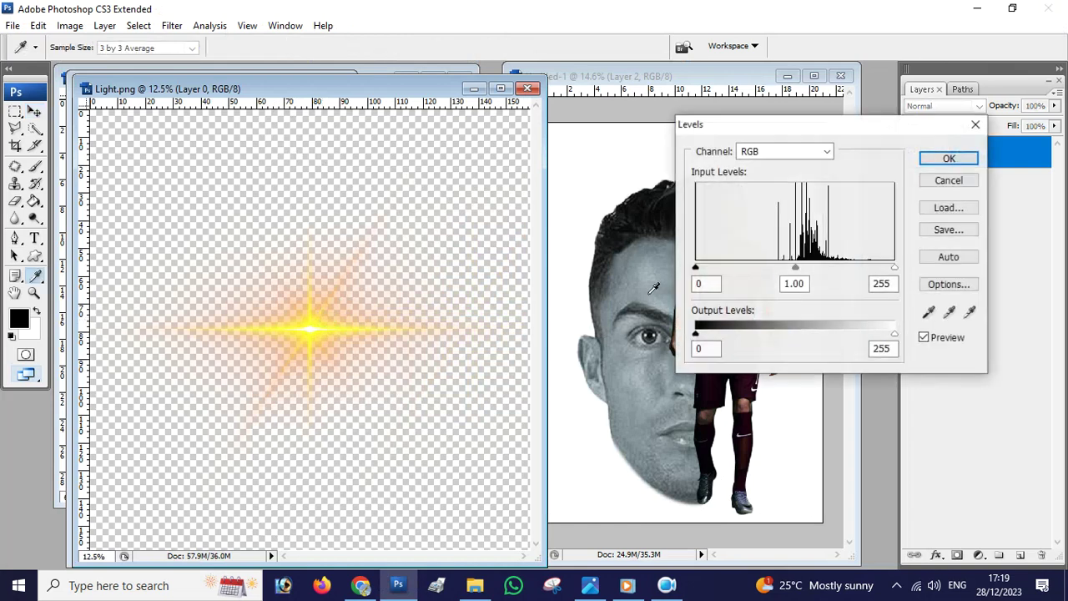
left_click(947, 181)
left_click(70, 26)
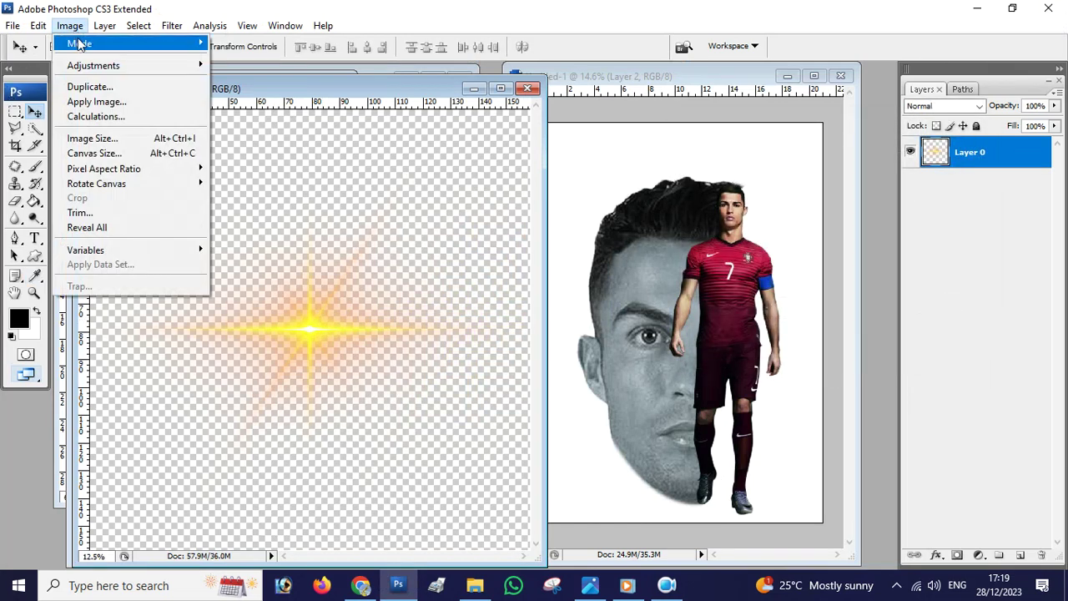
mouse_move(125, 70)
left_click(267, 193)
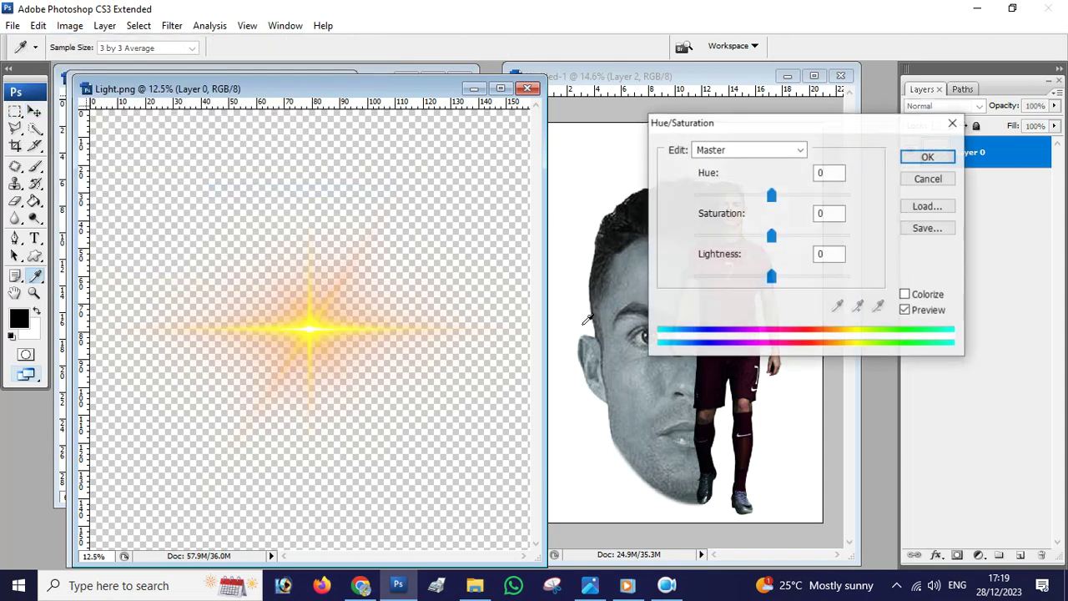
left_click_drag(771, 195, 794, 238)
mouse_move(722, 200)
left_mouse_down()
mouse_move(707, 208)
mouse_move(737, 209)
mouse_move(726, 214)
mouse_move(737, 197)
left_mouse_up()
mouse_move(773, 281)
left_mouse_down()
mouse_move(812, 278)
mouse_move(743, 280)
mouse_move(758, 281)
left_mouse_up()
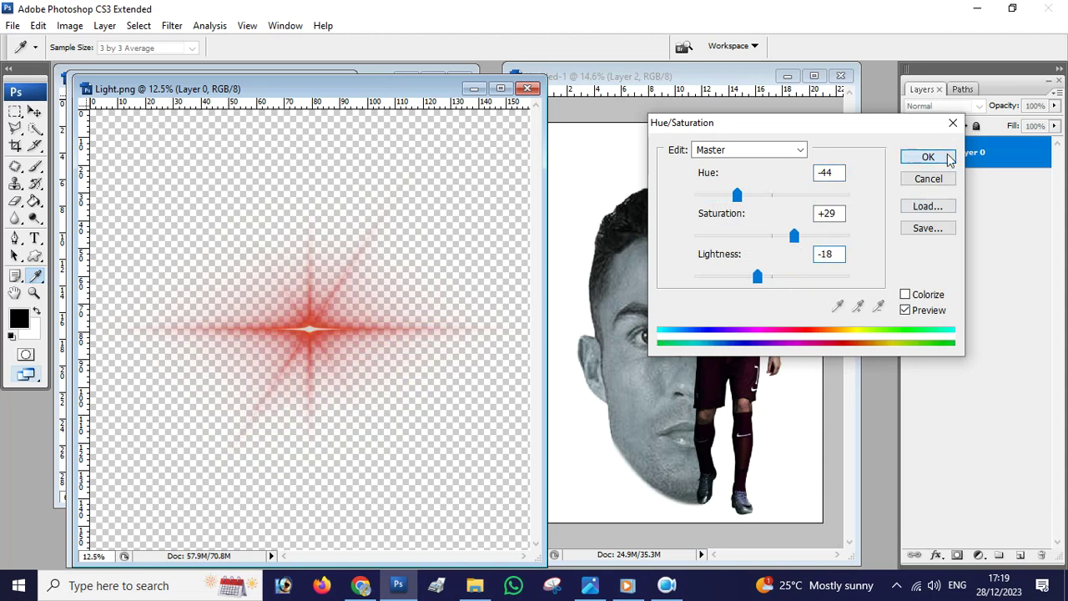
left_click(928, 157)
Step: Copy the red flare into the poster document as a new layer and maximize the poster's window
key("v")
left_click_drag(306, 342, 654, 334)
left_click(813, 76)
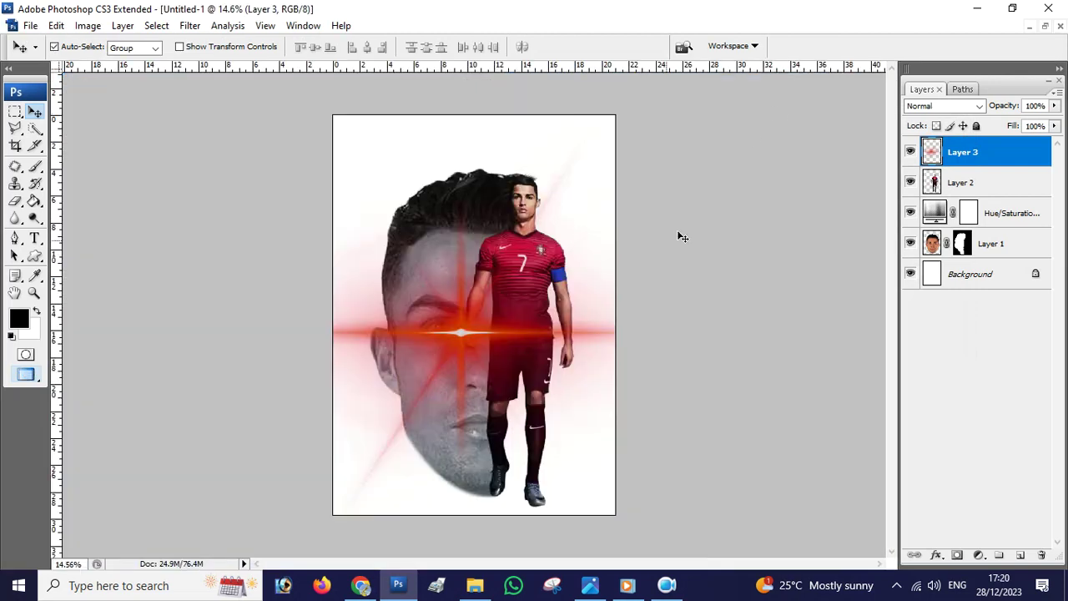
Step: Scale the flare proportionally to 18% and place its center on the pupil of the large face
key("ctrl+t")
left_click_drag(718, 77, 572, 349)
key("ctrl+plus")
left_click_drag(464, 314, 435, 297)
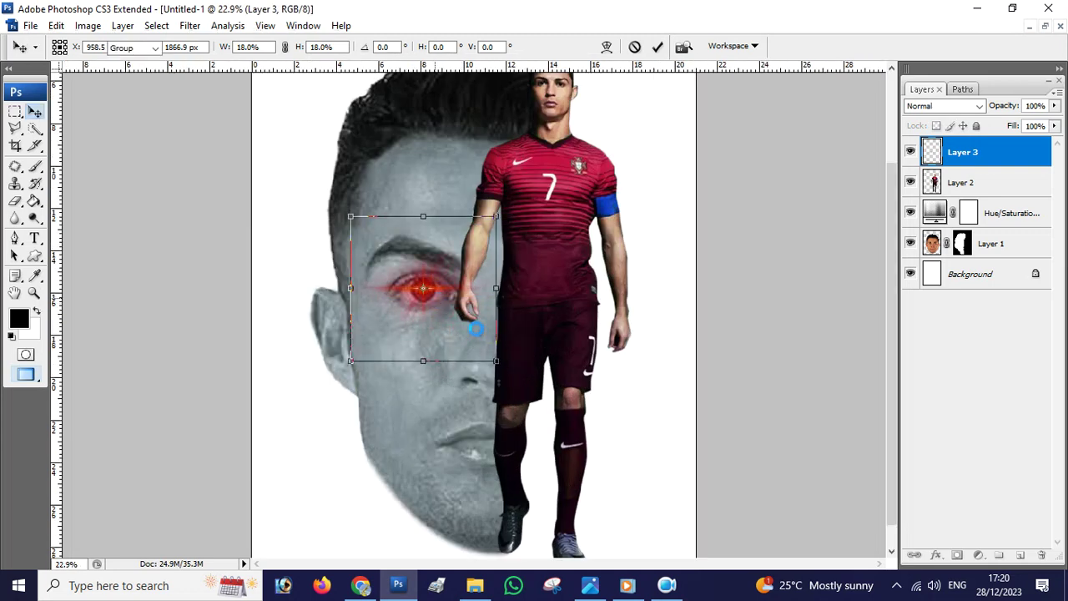
key("Return")
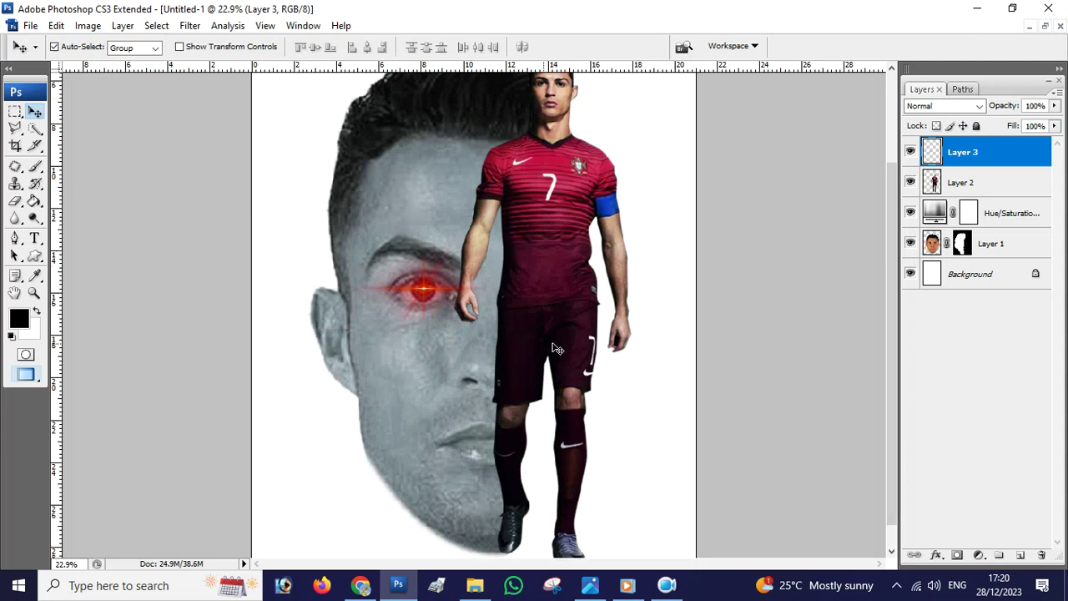
key("ctrl+t")
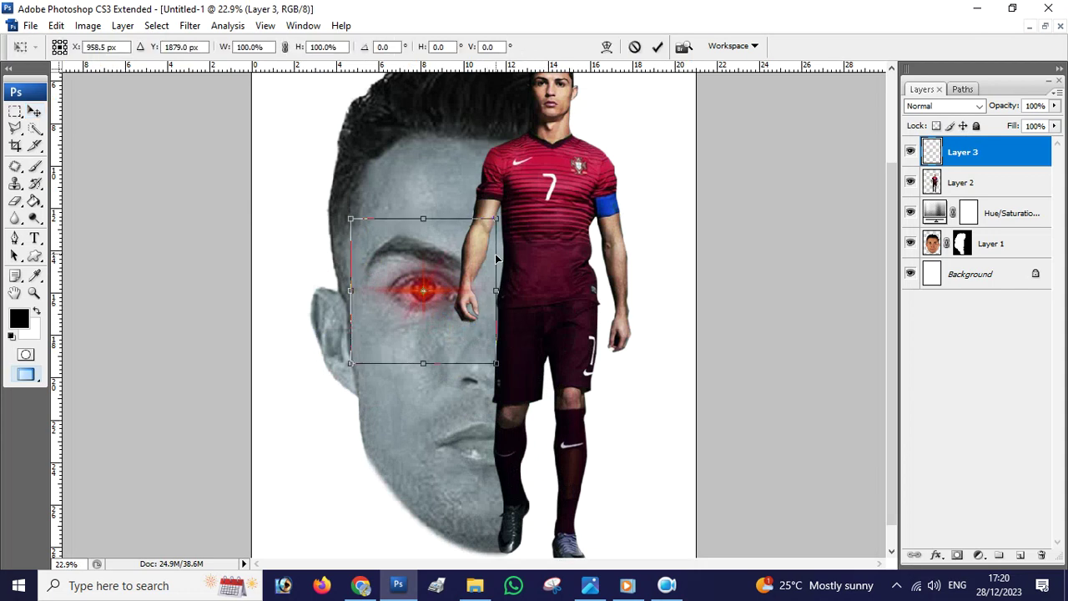
key("Return")
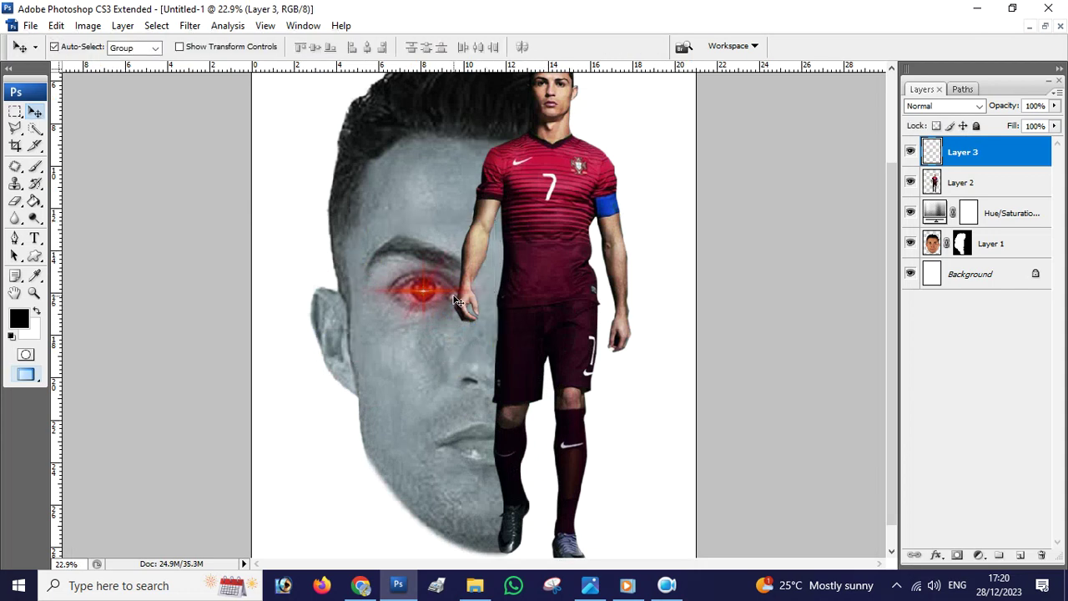
Step: Stack the flare layer between Layer 2 and the Hue/Saturation layer, and scale it down to 95.5%
key("ctrl+bracketleft")
key("ctrl+bracketleft")
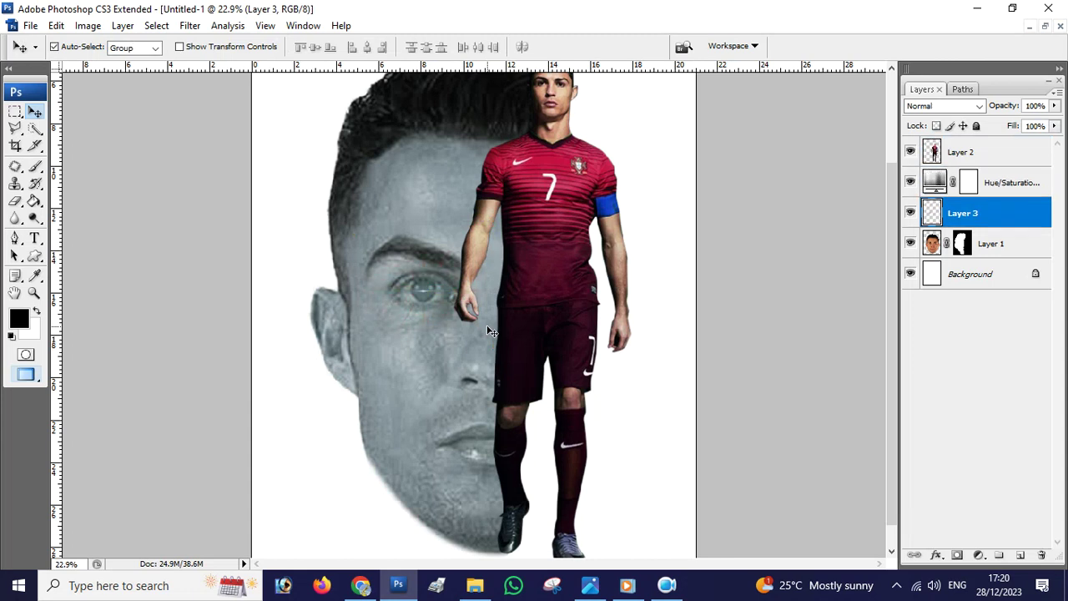
key("ctrl+bracketright")
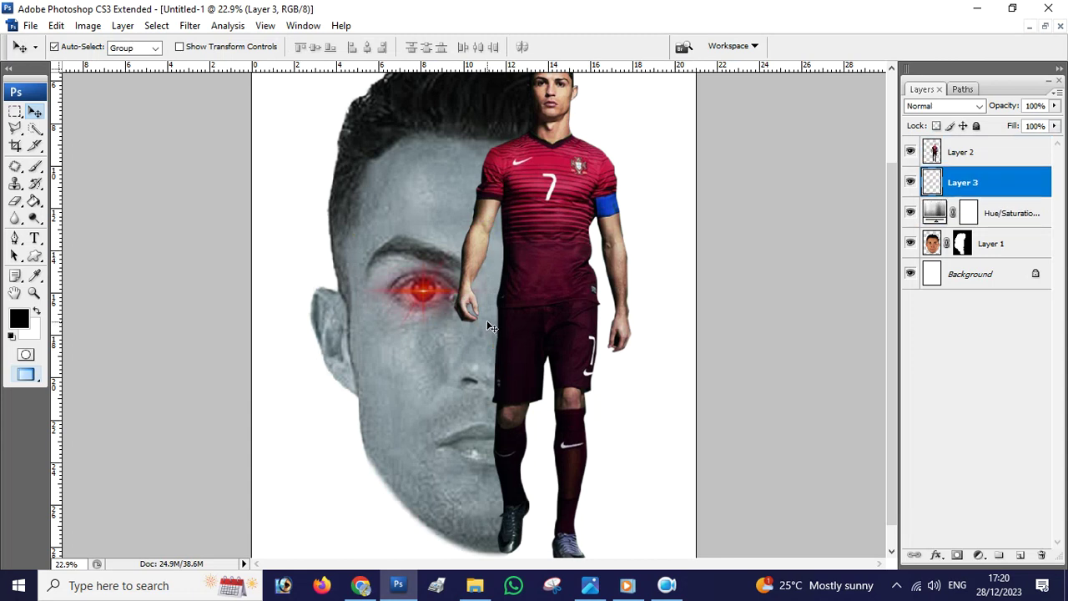
key("ctrl+t")
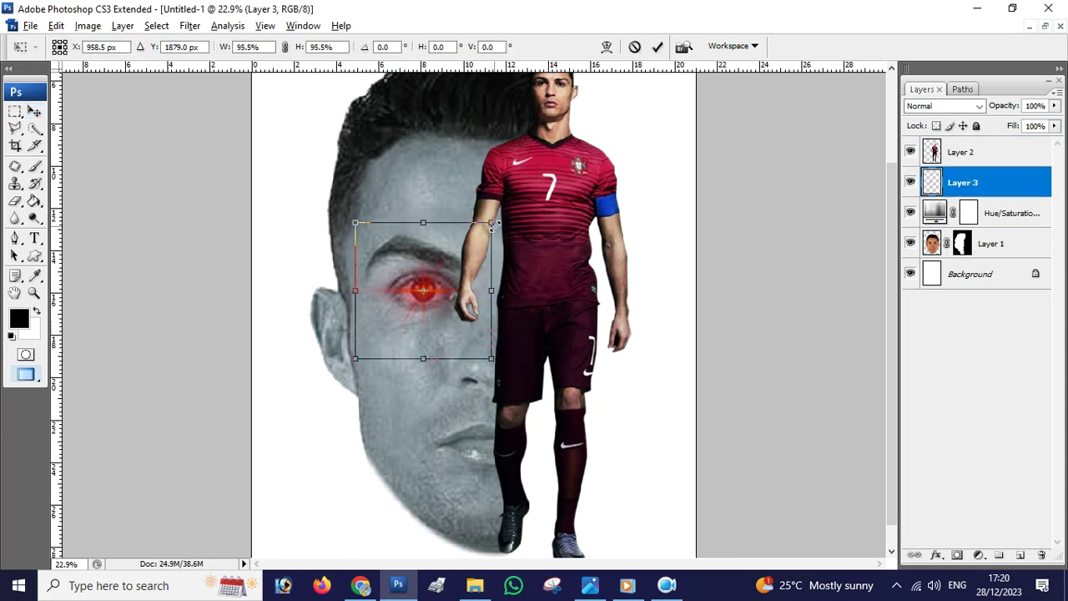
key("Return")
Step: Add a new layer above the flare and try a soft 104 px brush stroke beside the player's shoulder
left_click(1018, 556)
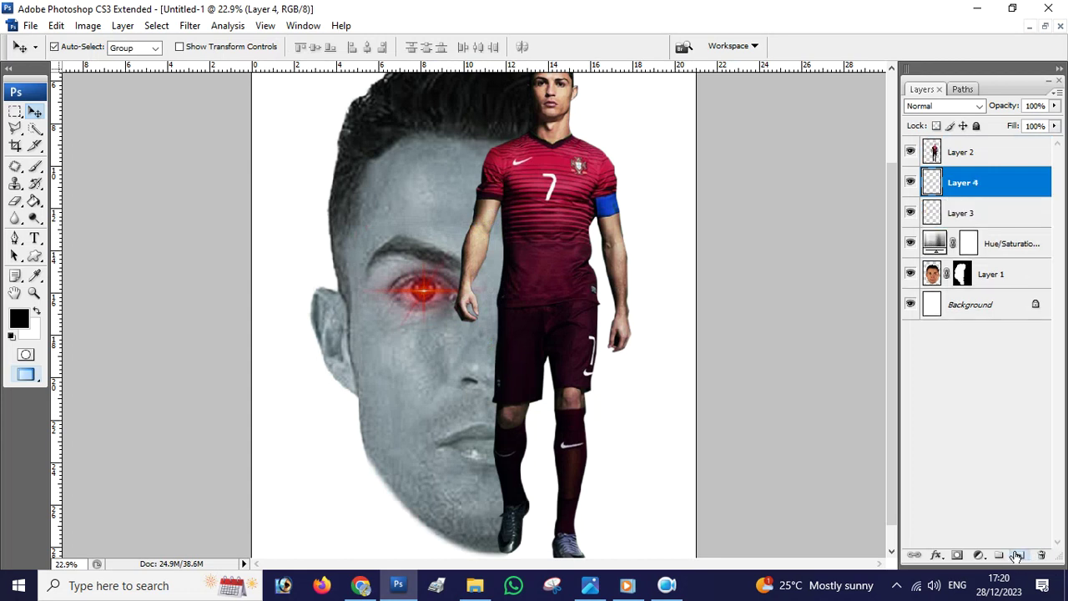
left_click(34, 166)
left_click(116, 166)
right_click(690, 374)
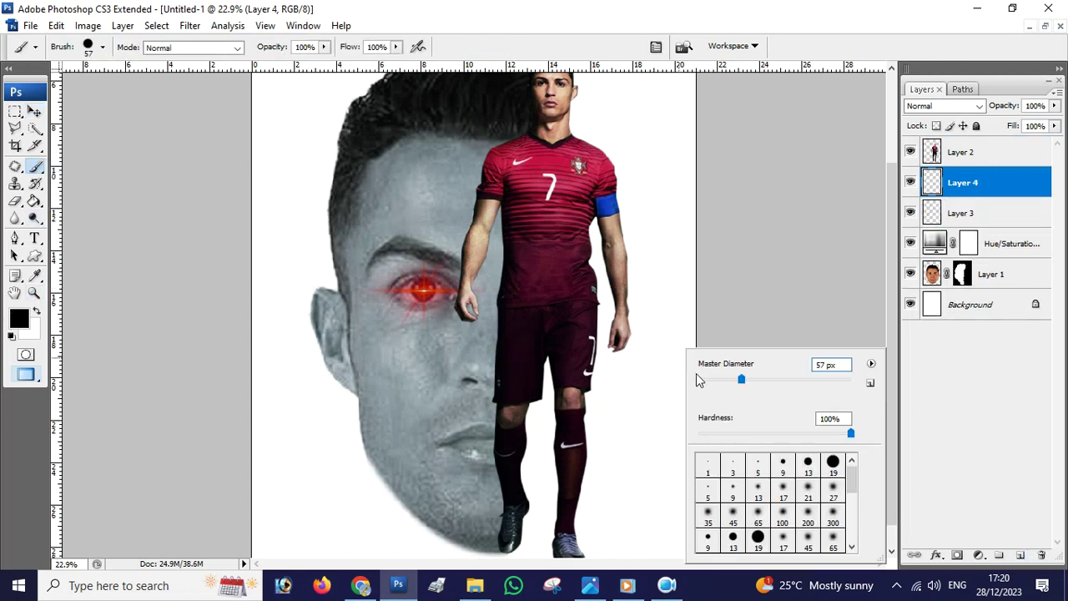
left_click(832, 491)
right_click(460, 264)
left_click(561, 297)
left_click_drag(639, 181, 650, 190)
key("ctrl+z")
Step: Choose the soft 65 px brush preset and enlarge it to 246 px with 0% hardness
right_click(632, 203)
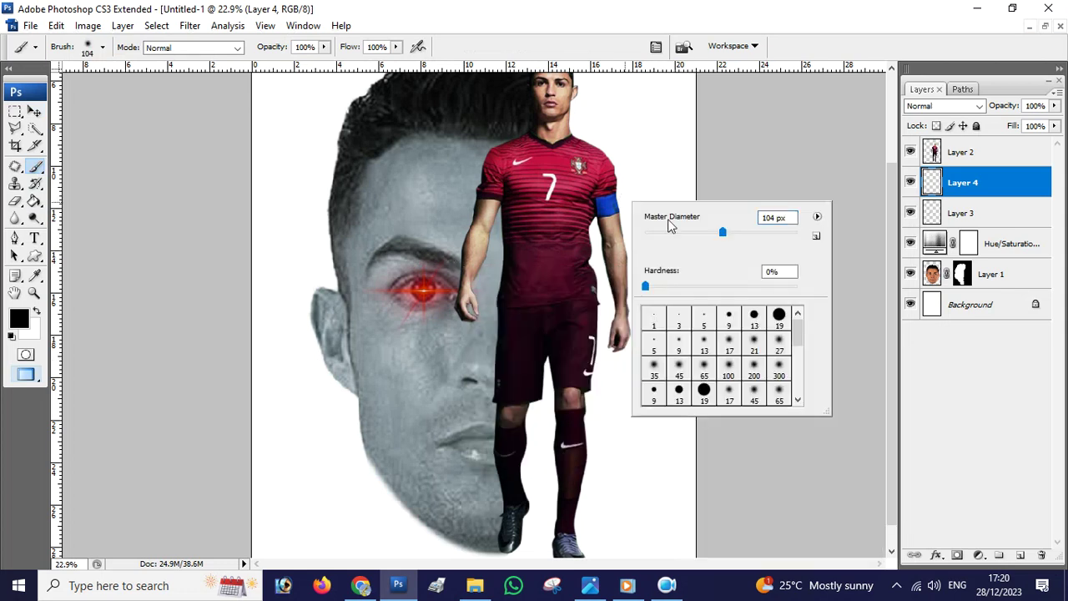
left_click(778, 396)
right_click(627, 210)
left_click_drag(693, 242, 771, 242)
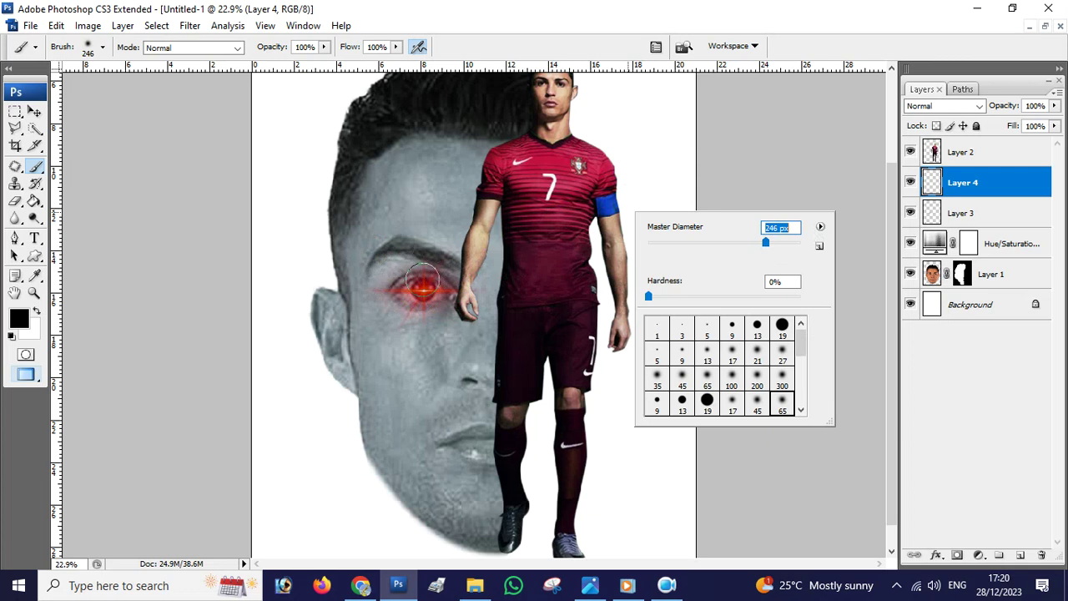
key("Return")
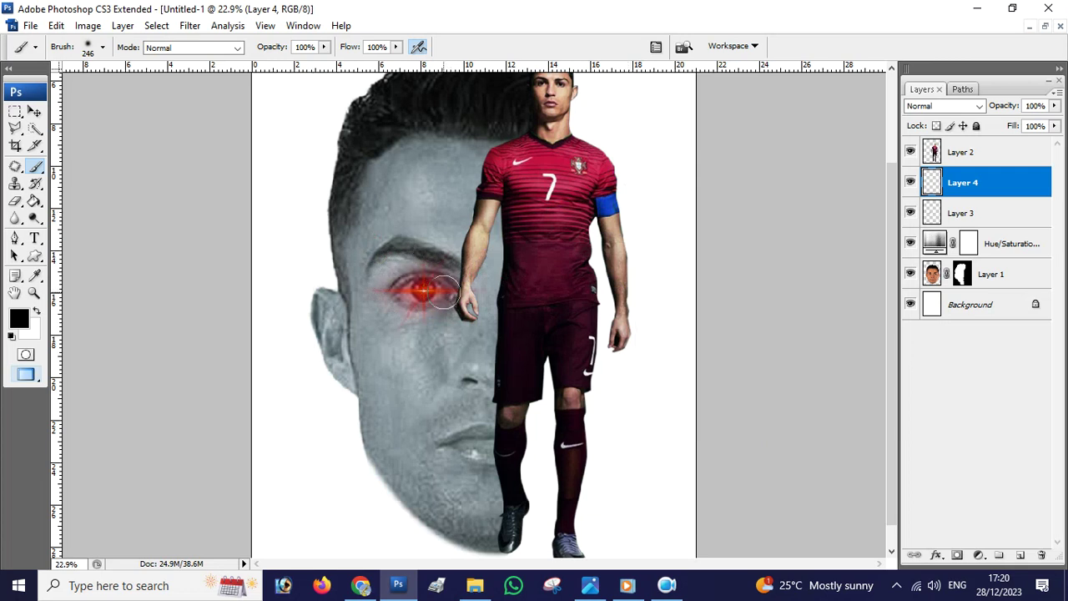
Step: Sample the jersey's crimson as the foreground color and paint a soft dab over the eye on Layer 4
left_click(18, 318)
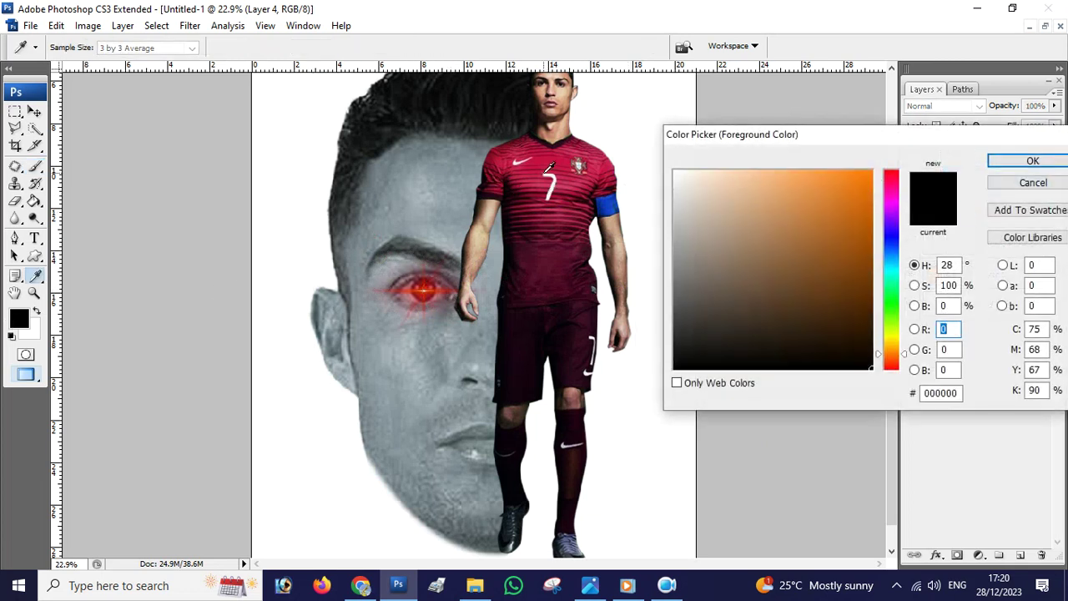
left_click(557, 152)
left_click(1032, 162)
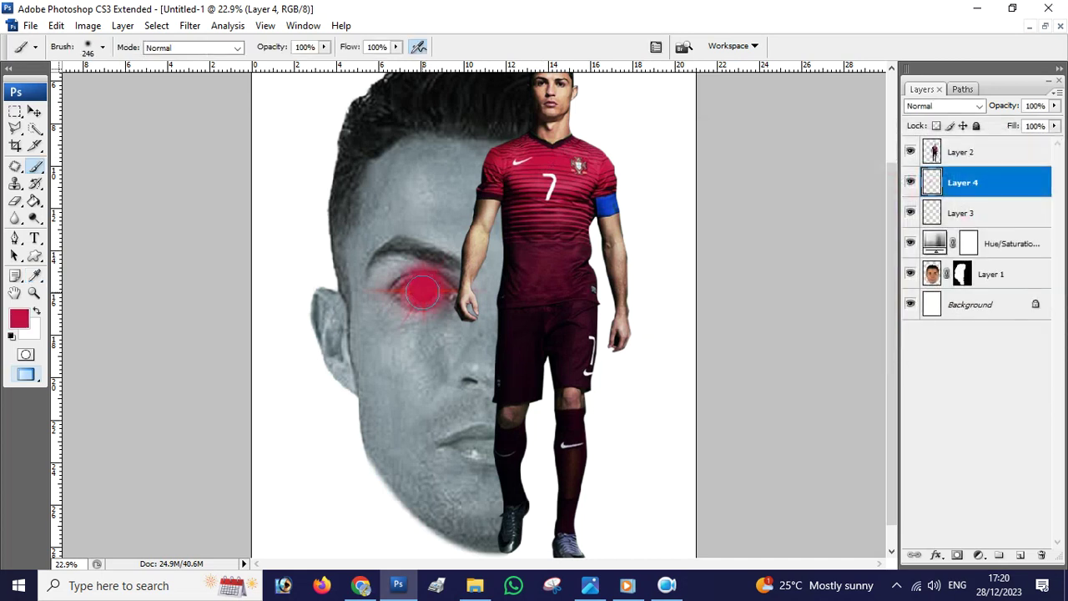
Step: Step through Layer 4's blend modes from Darken past Lighten and set it to Overlay
left_click(979, 107)
left_click(939, 160)
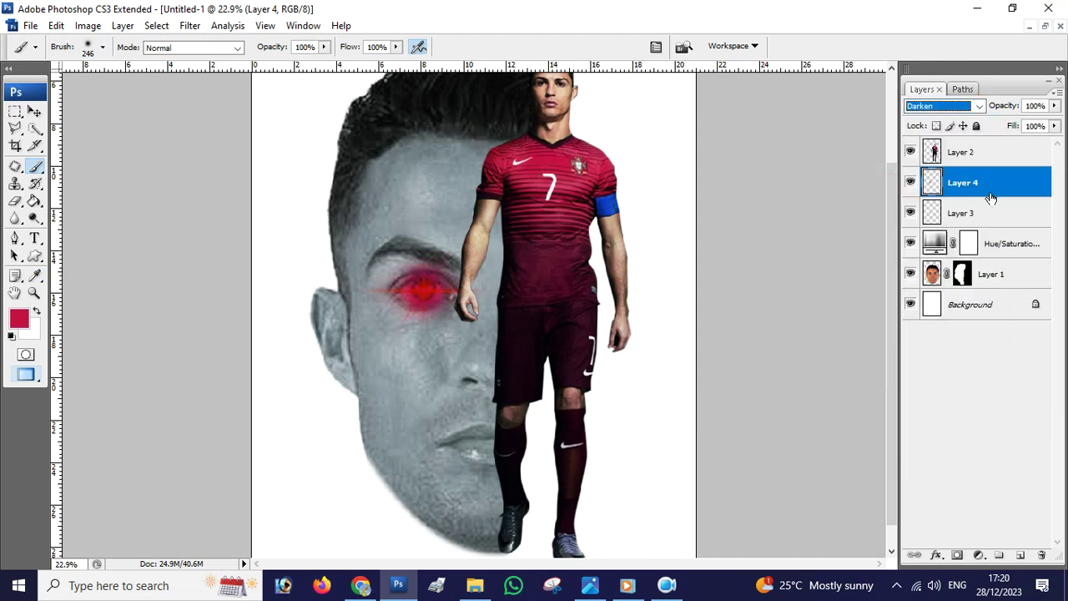
key("Down")
key("Down")
key("Down")
key("Down")
key("Down")
key("Down")
key("Down")
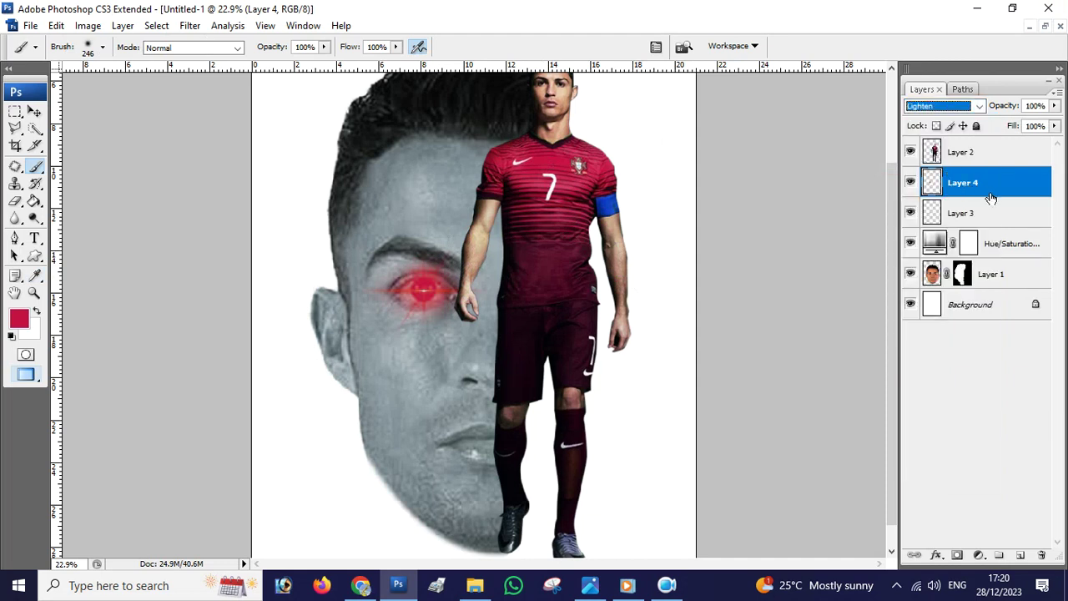
key("Down")
key("Down")
key("Down")
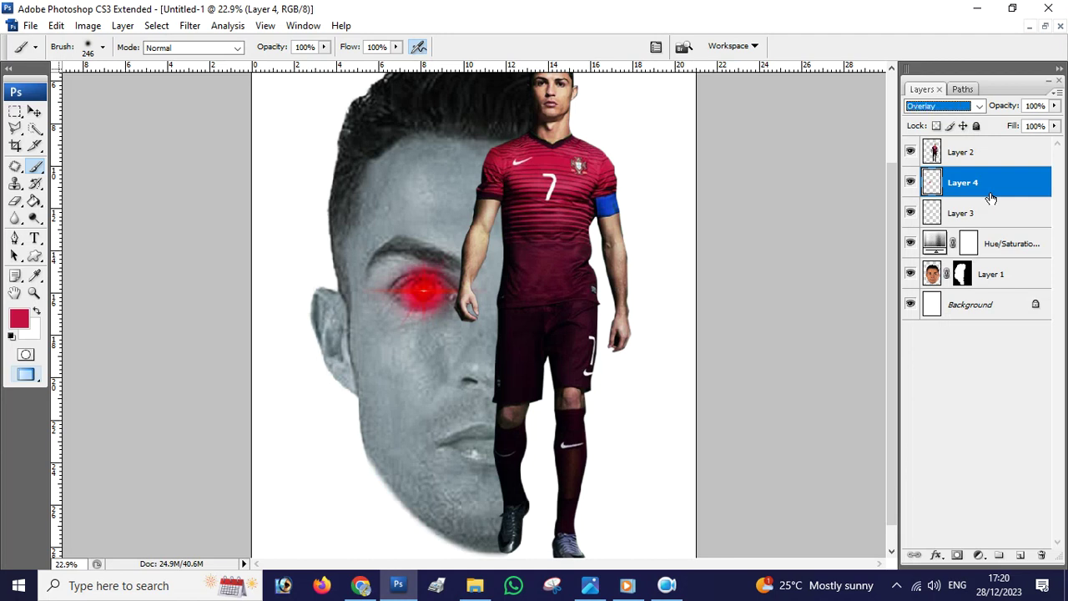
Step: Step through the remaining blend modes to set Layer 4 to Color and lower its opacity to 69%
key("Down")
key("Down")
key("Down")
key("Down")
key("Down")
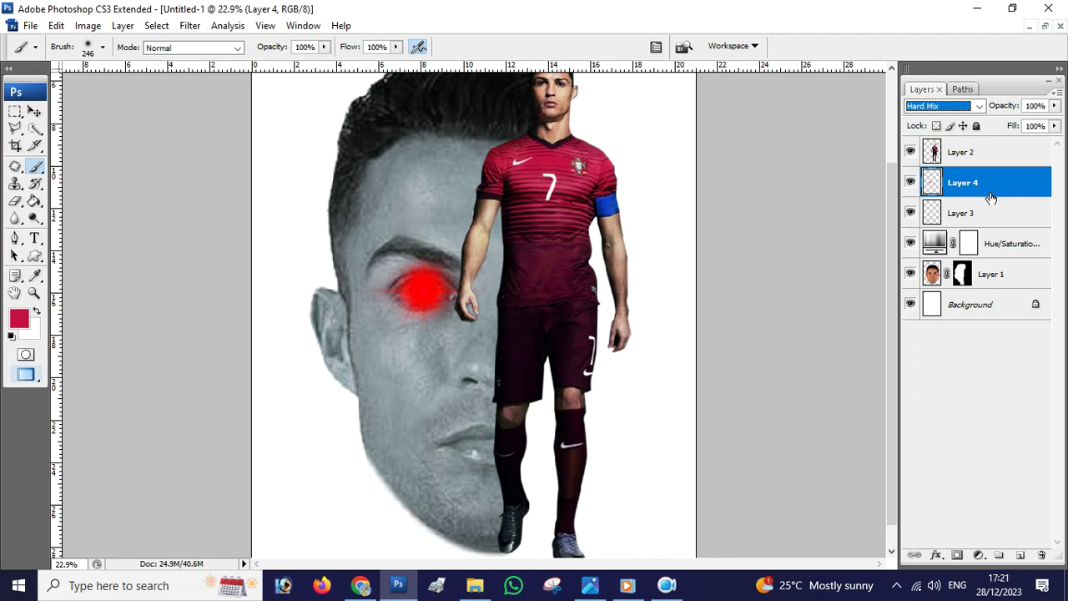
key("Down")
key("Down")
key("Down")
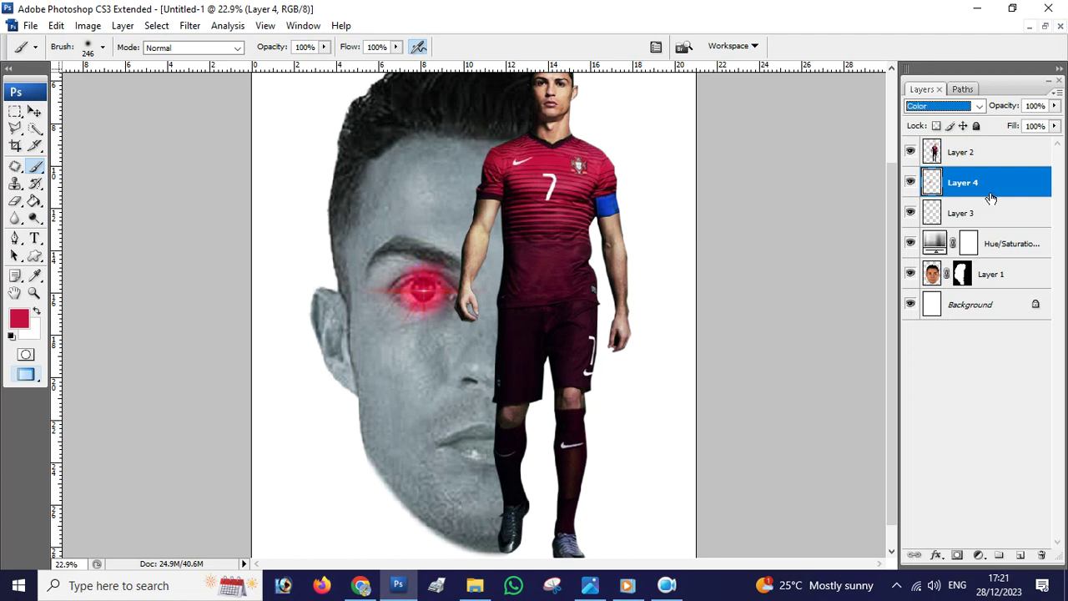
key("Up")
left_click(1054, 106)
left_click_drag(1053, 122, 1031, 123)
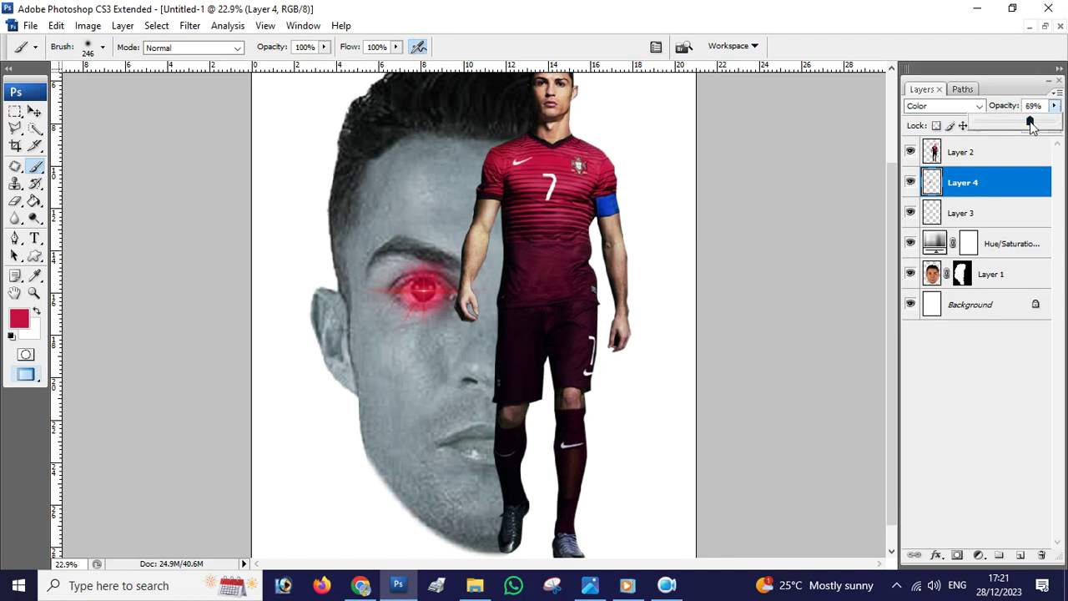
Step: With the Background layer selected, edit the Gradient tool's custom gradient and shift its green middle stop to location 0%
left_click(34, 111)
scroll(500, 250, "down", 5)
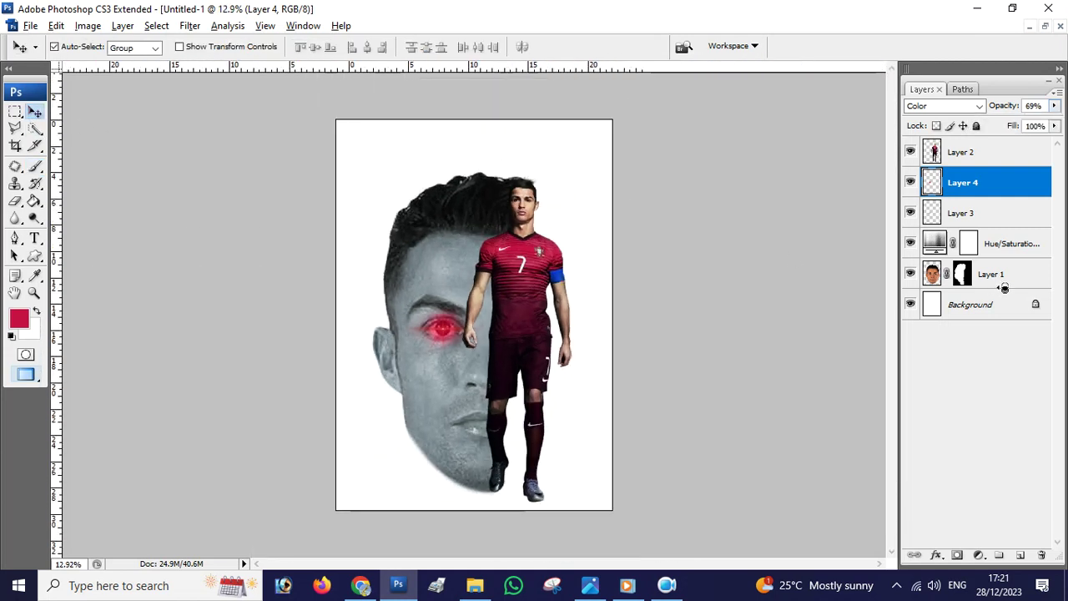
left_click(972, 306)
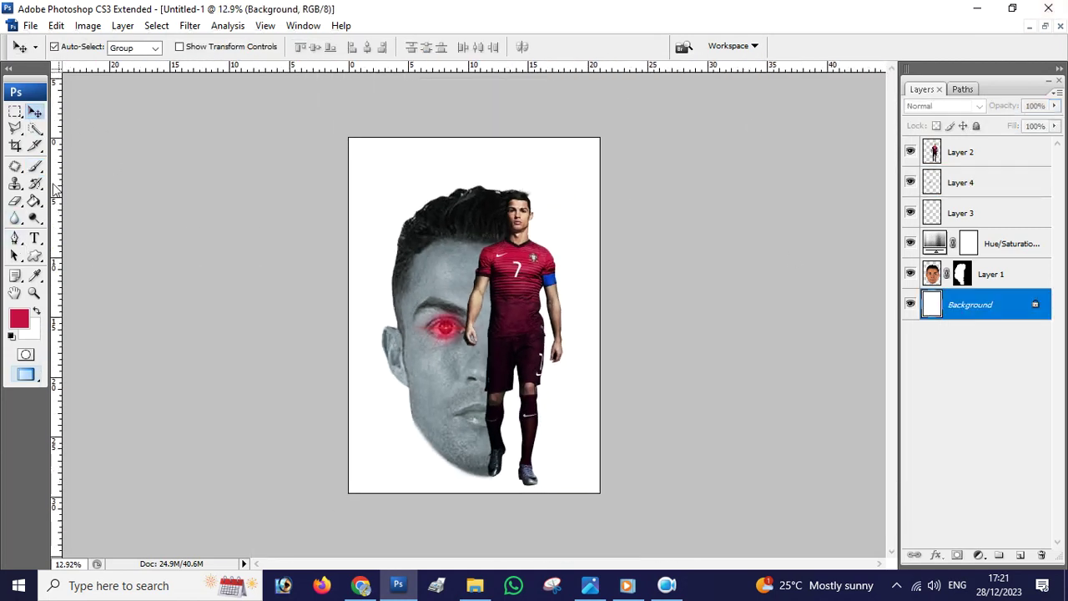
right_click(34, 201)
left_click(87, 201)
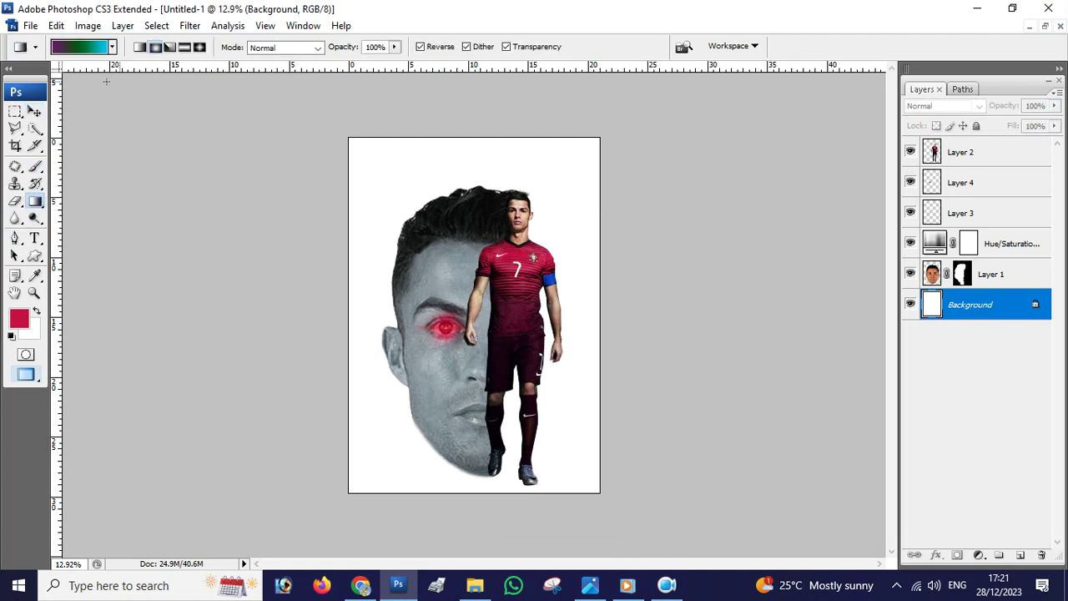
left_click(93, 50)
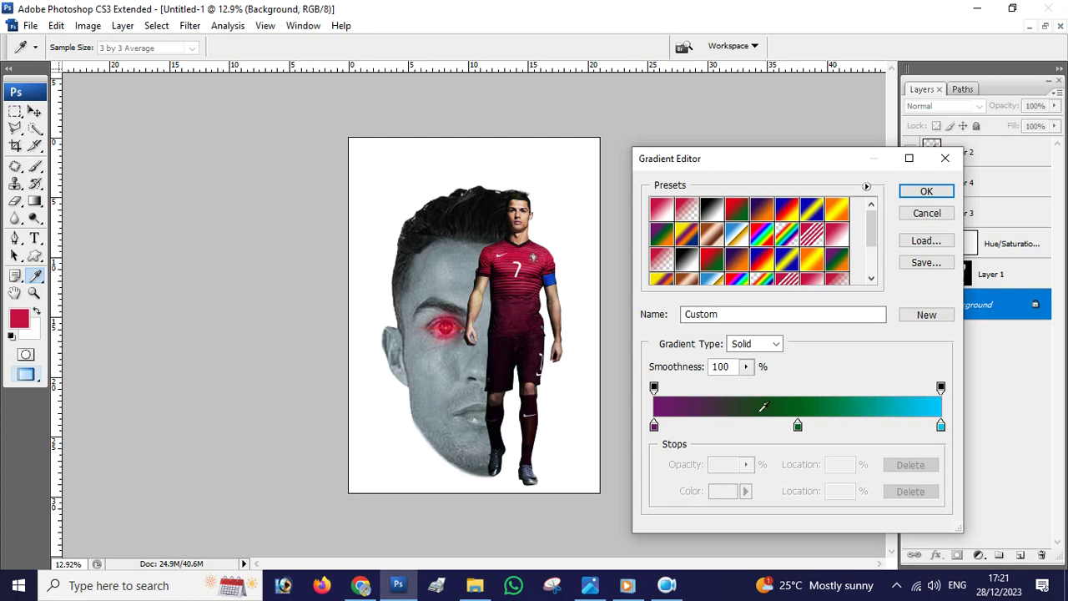
left_click(933, 314)
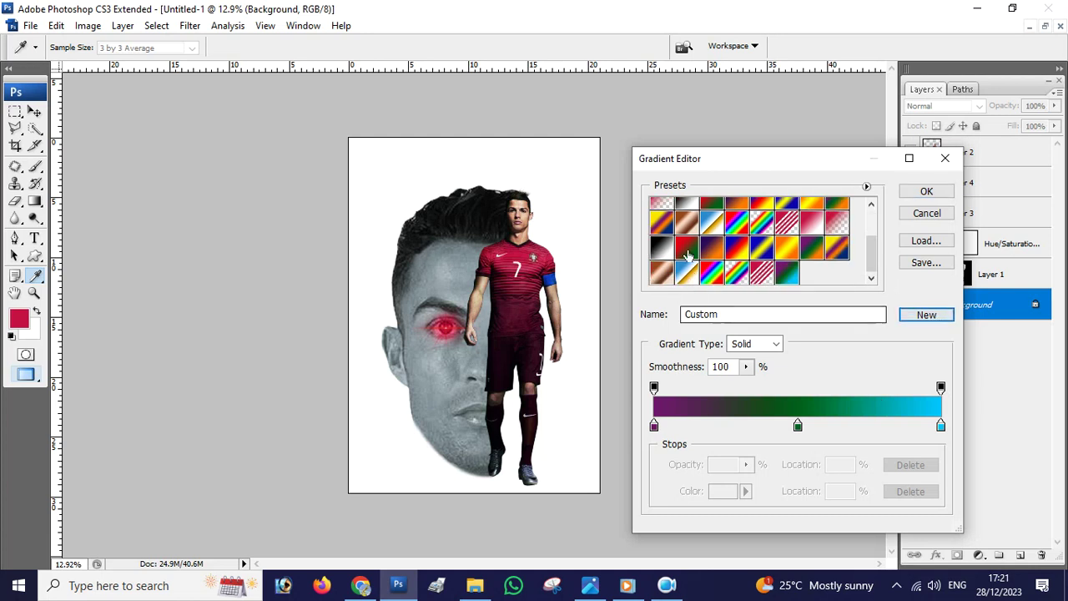
left_click(873, 254)
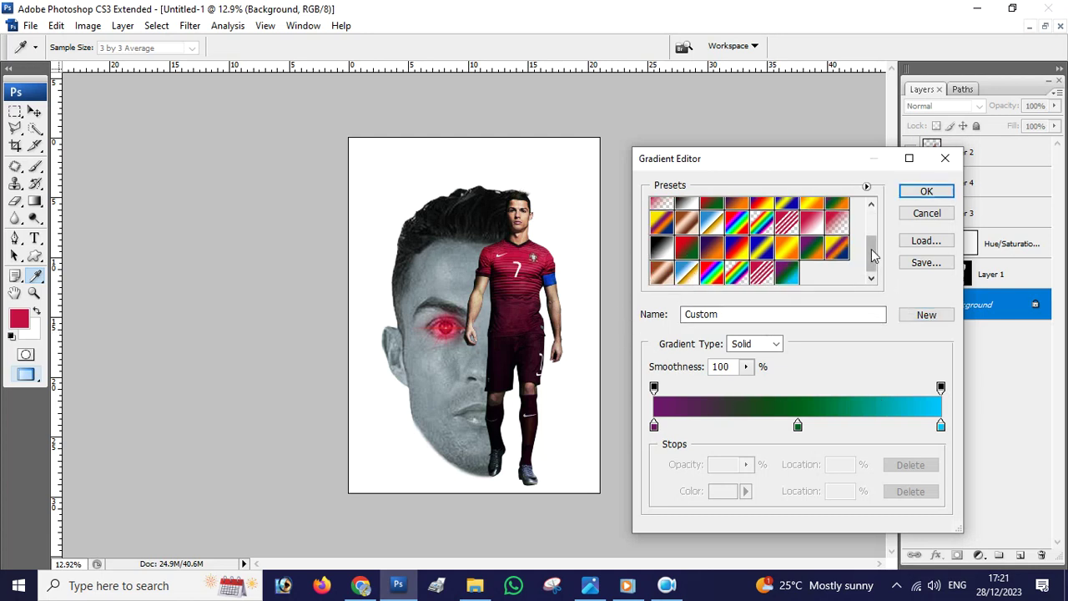
left_click(798, 426)
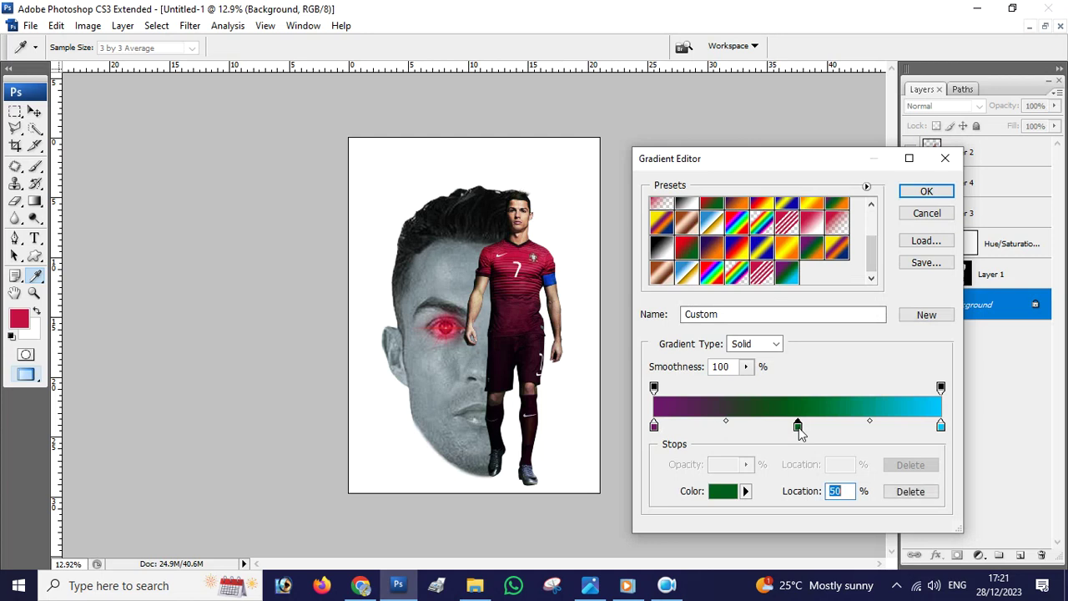
key("BackSpace")
Step: Recolor the gradient's end stop at location 100% from blue to pale grey dbe5e8
left_click(940, 426)
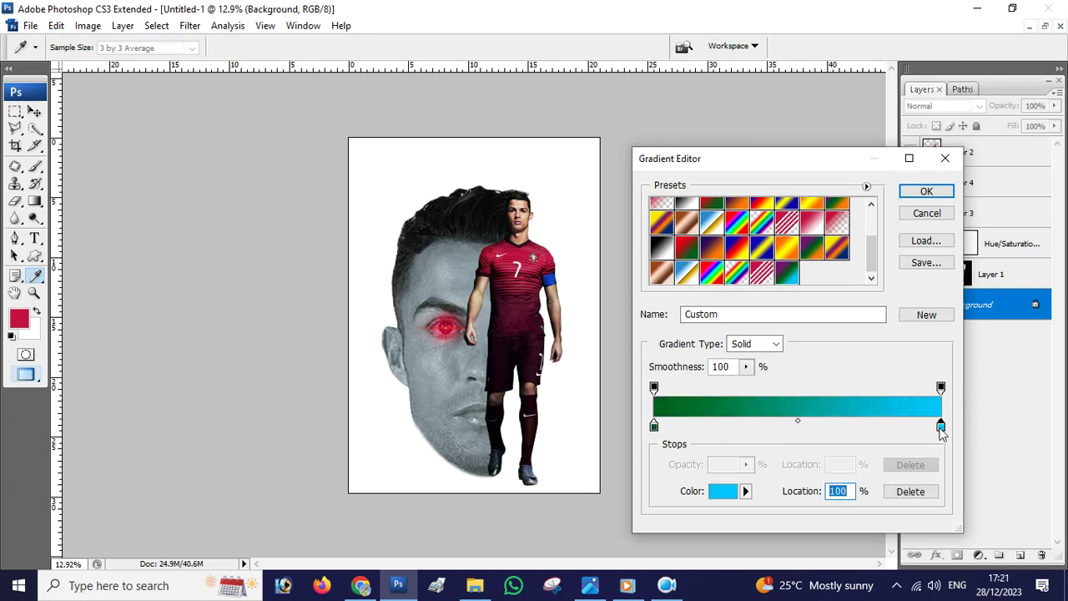
double_click(941, 427)
mouse_move(693, 192)
left_mouse_down()
mouse_move(627, 153)
mouse_move(679, 219)
mouse_move(701, 181)
mouse_move(690, 196)
mouse_move(684, 188)
left_mouse_up()
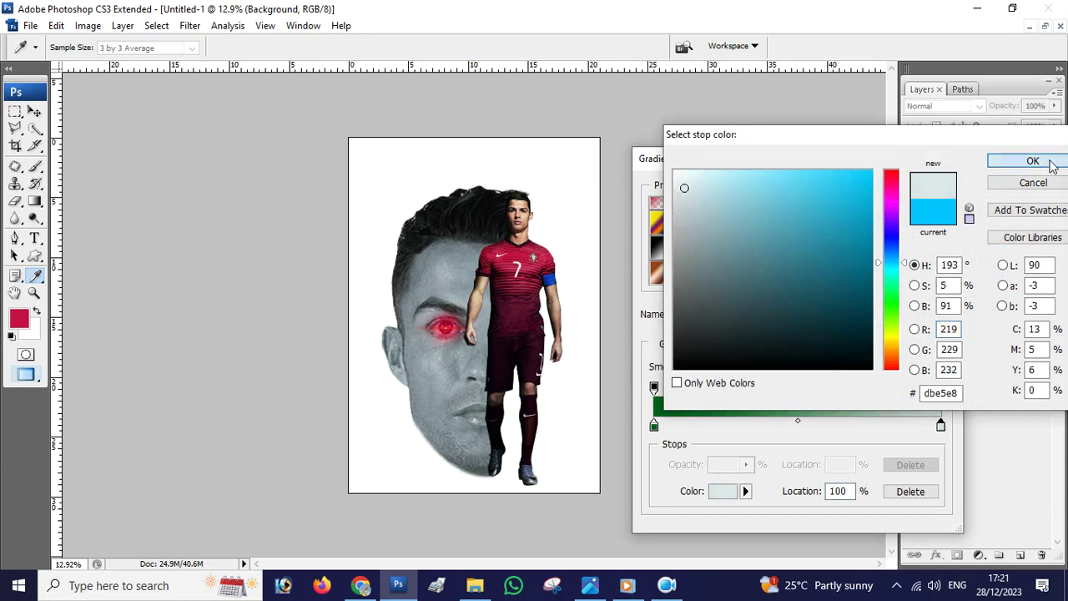
left_click(1032, 161)
Step: Sample the player's dark shorts for the gradient's start stop, lighten it to dusty pink d3a5b5 and accept the gradient
double_click(655, 425)
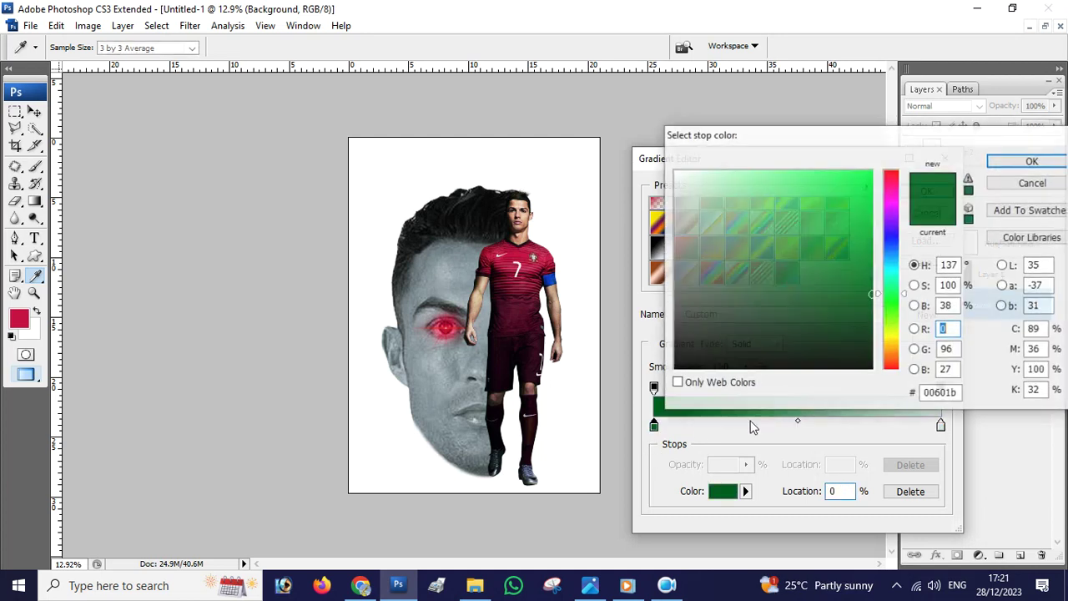
mouse_move(705, 222)
left_mouse_down()
mouse_move(723, 209)
mouse_move(737, 223)
left_mouse_up()
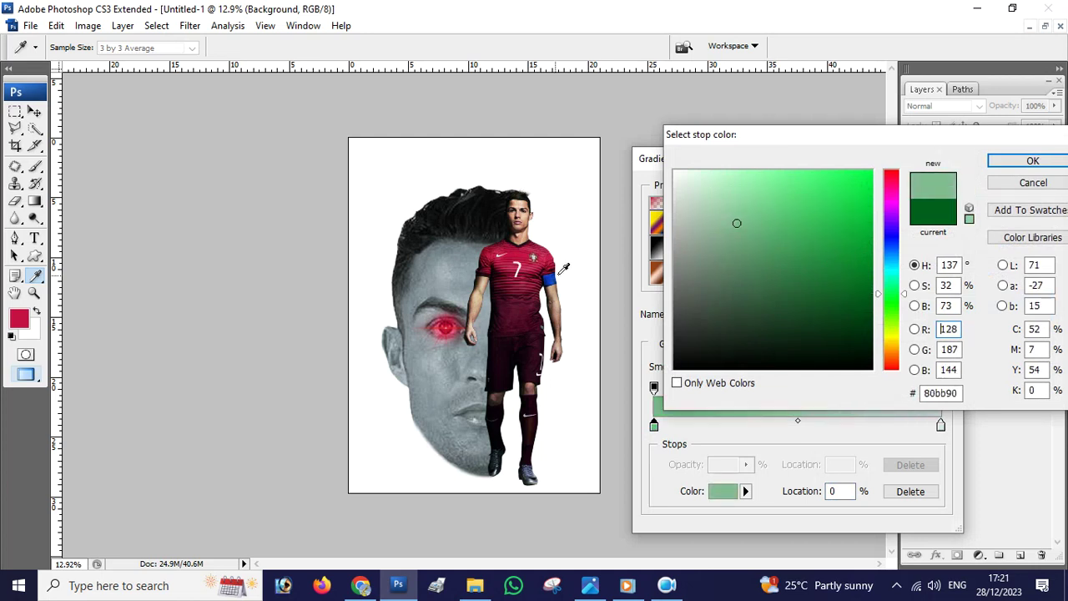
left_click(538, 288)
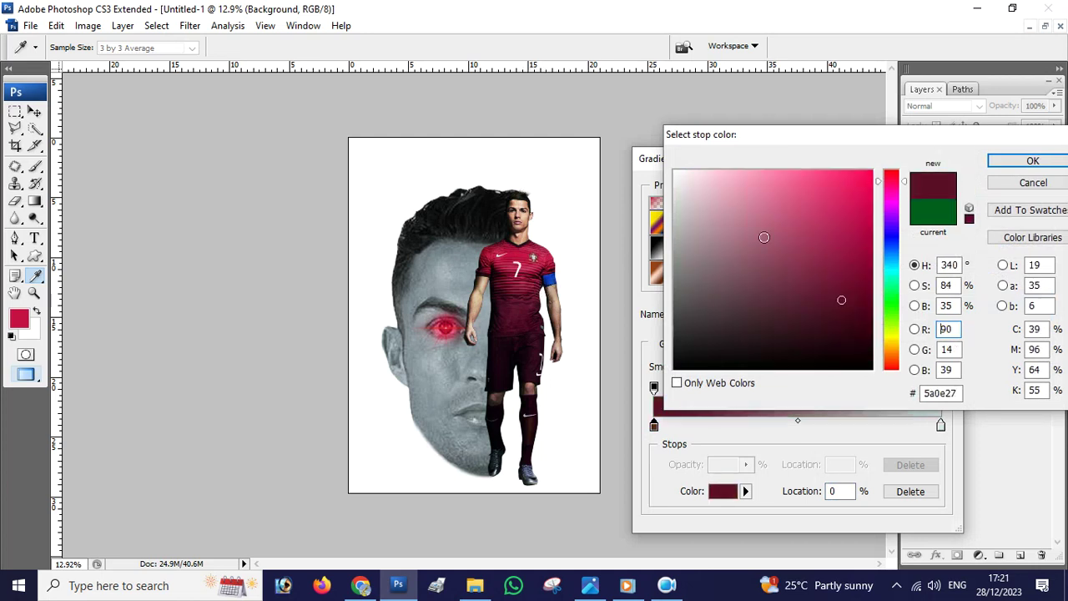
left_click(721, 209)
left_click_drag(721, 209, 715, 206)
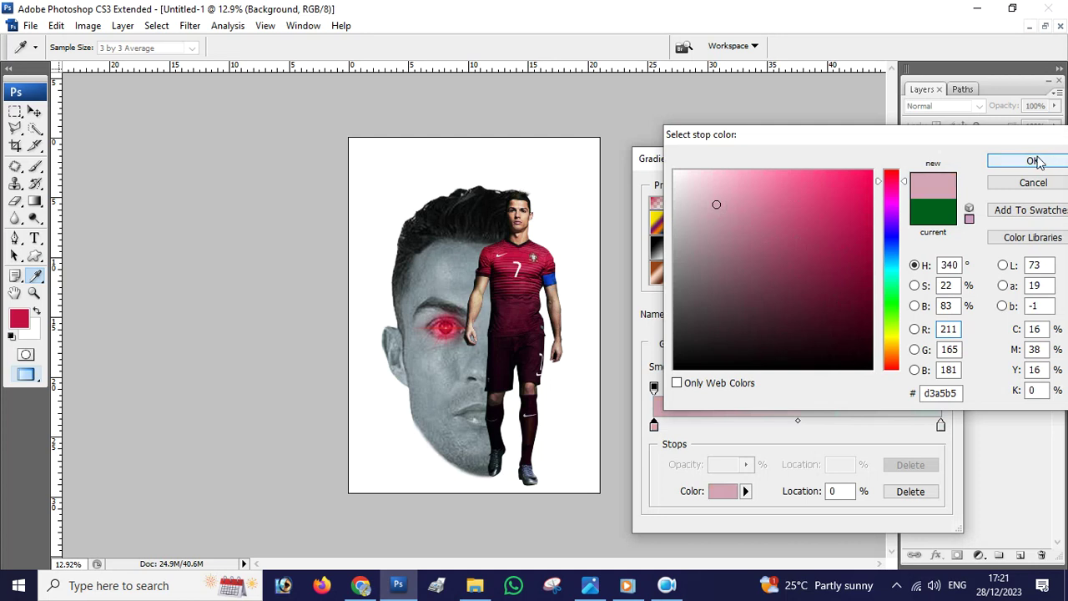
left_click(1032, 161)
left_click(926, 191)
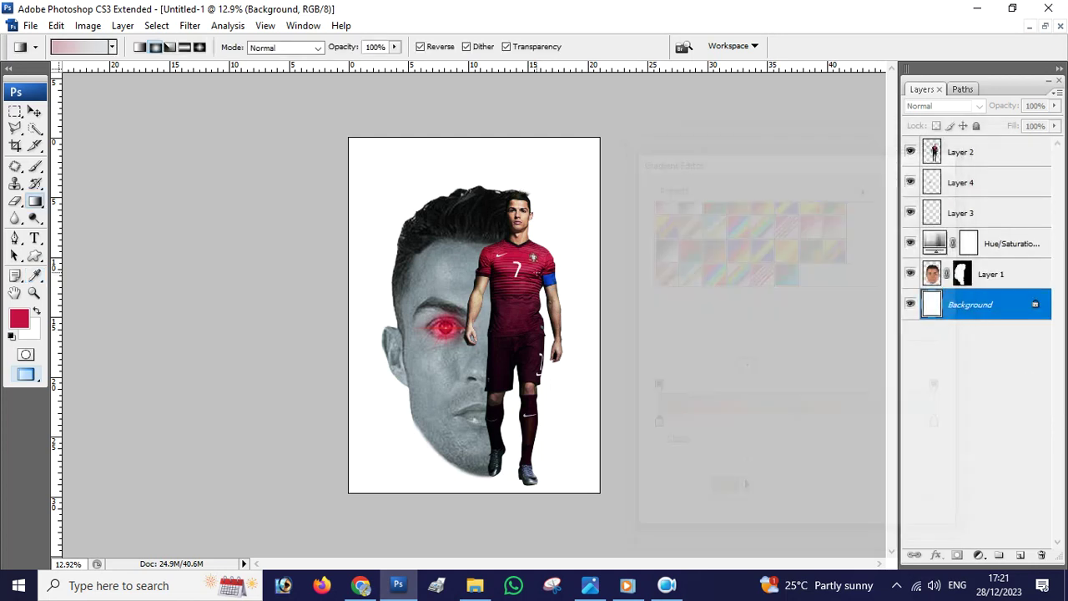
Step: Try the reversed radial gradient on the Background, drawing it outward from the face with two different lengths
left_click_drag(465, 255, 551, 523)
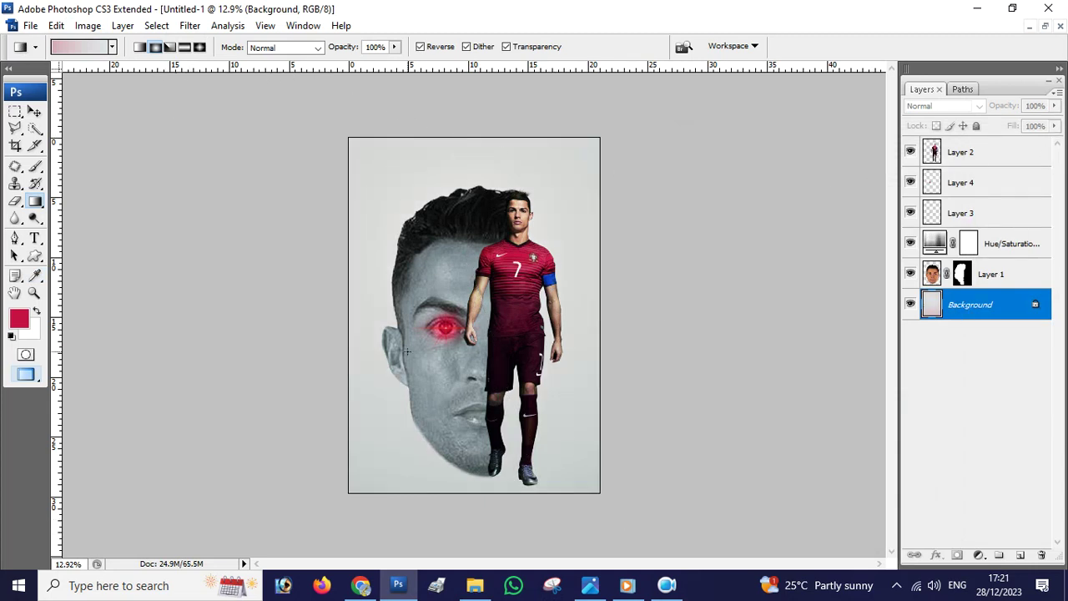
left_click_drag(481, 303, 571, 445)
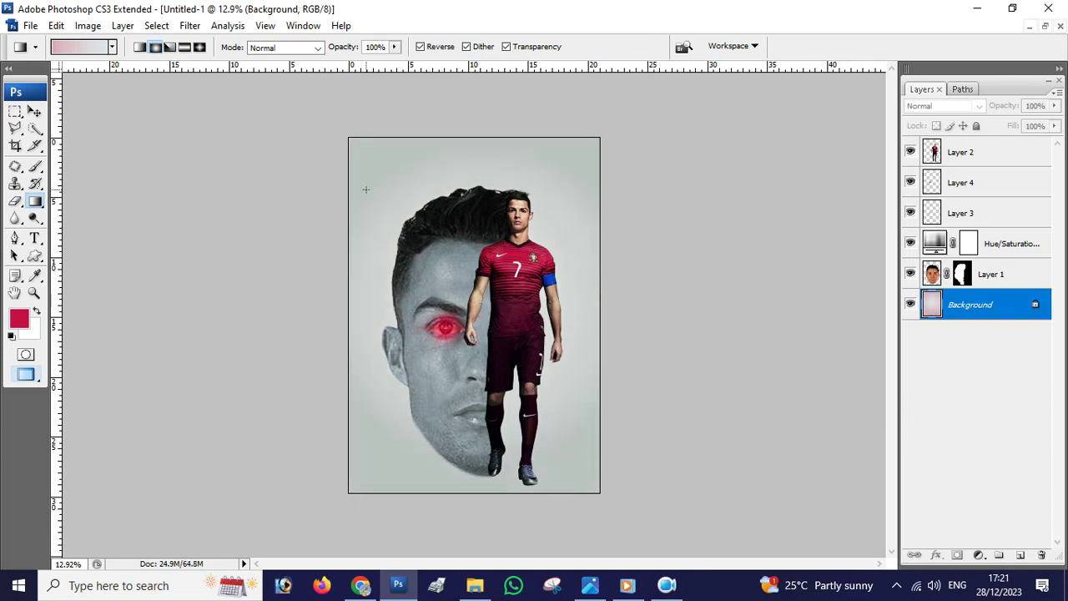
Step: Change the gradient's start stop to a stronger pink and redraw the radial fill on the Background with Reverse off
left_click(78, 50)
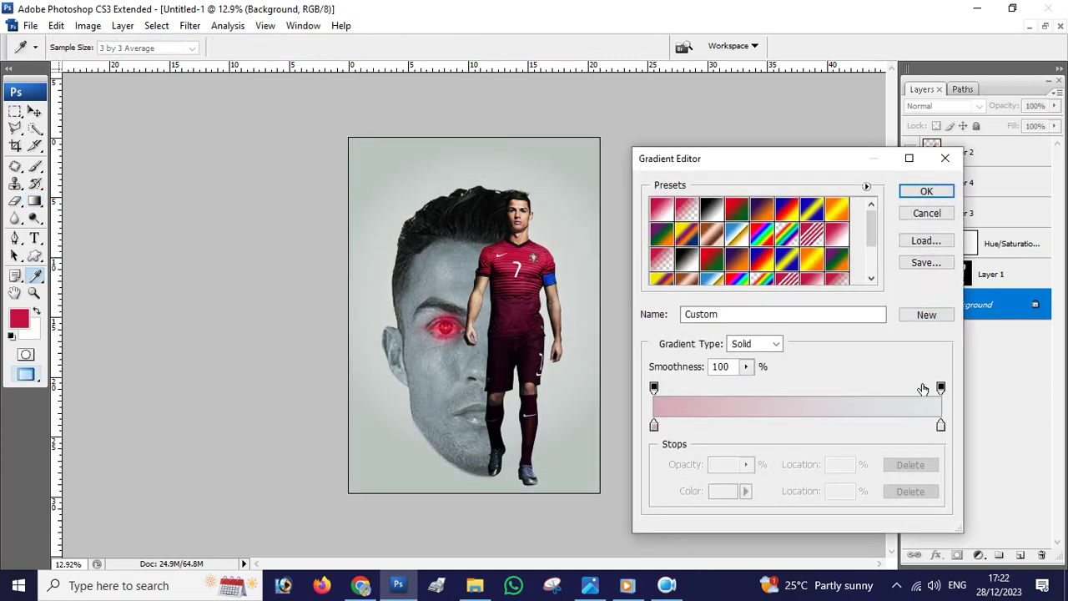
double_click(654, 427)
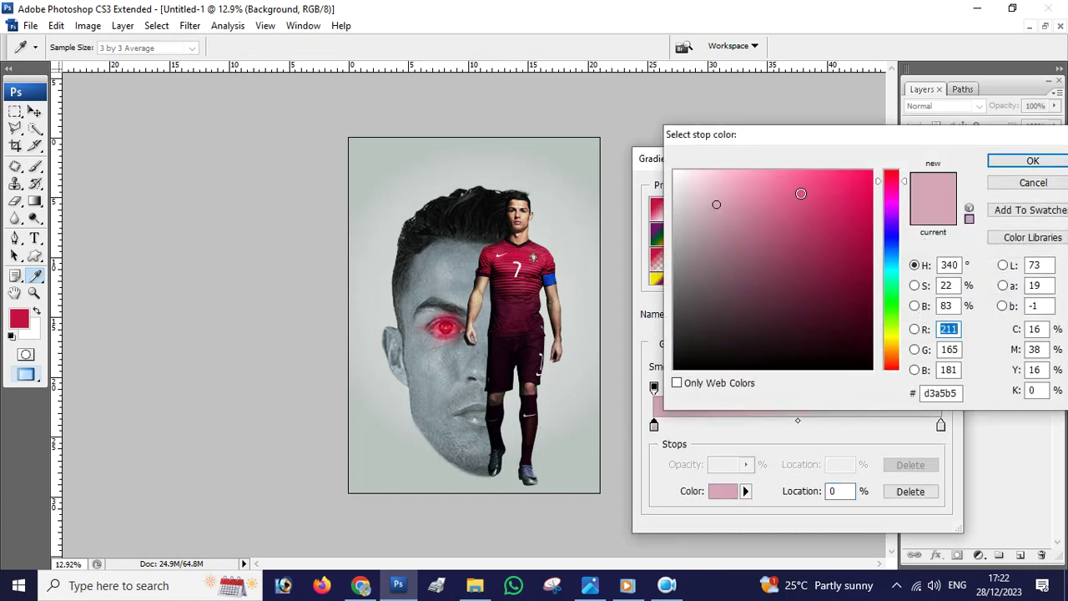
left_click(803, 188)
left_click(1029, 161)
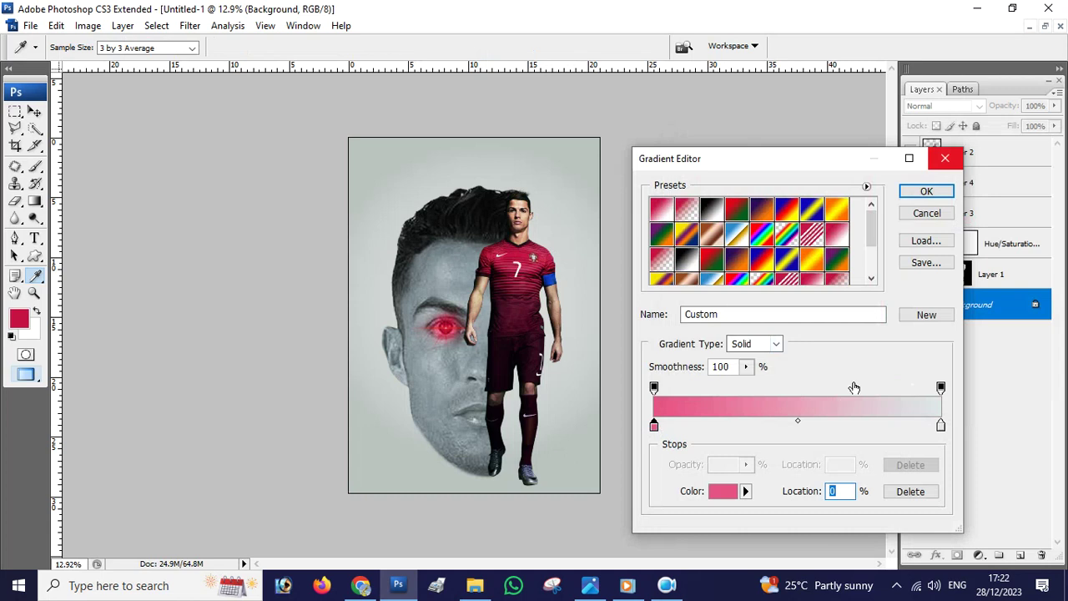
left_click(927, 193)
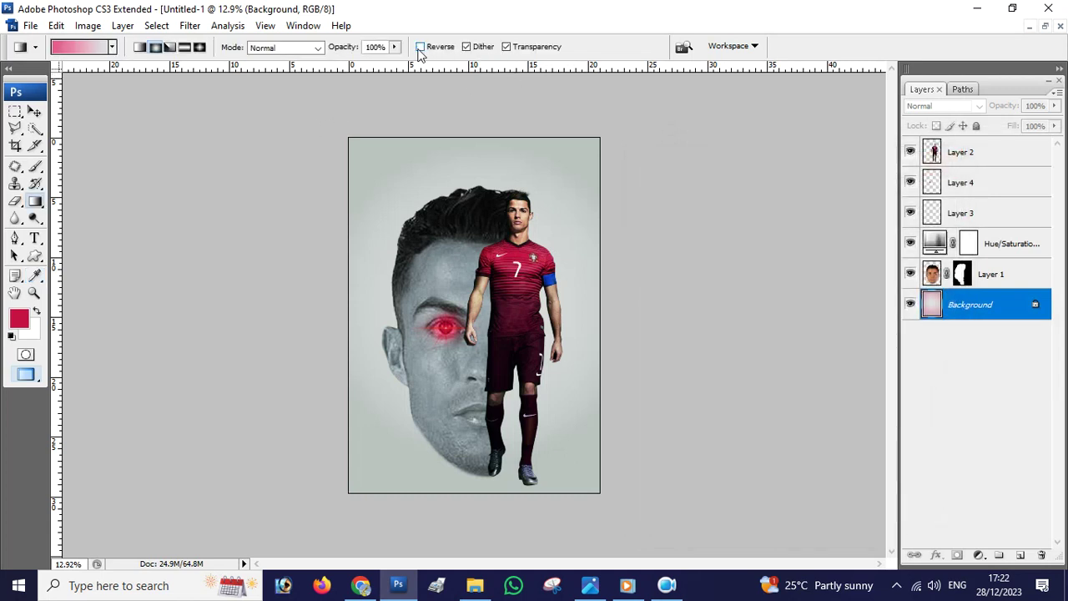
left_click_drag(447, 273, 600, 457)
left_click_drag(711, 597, 703, 591)
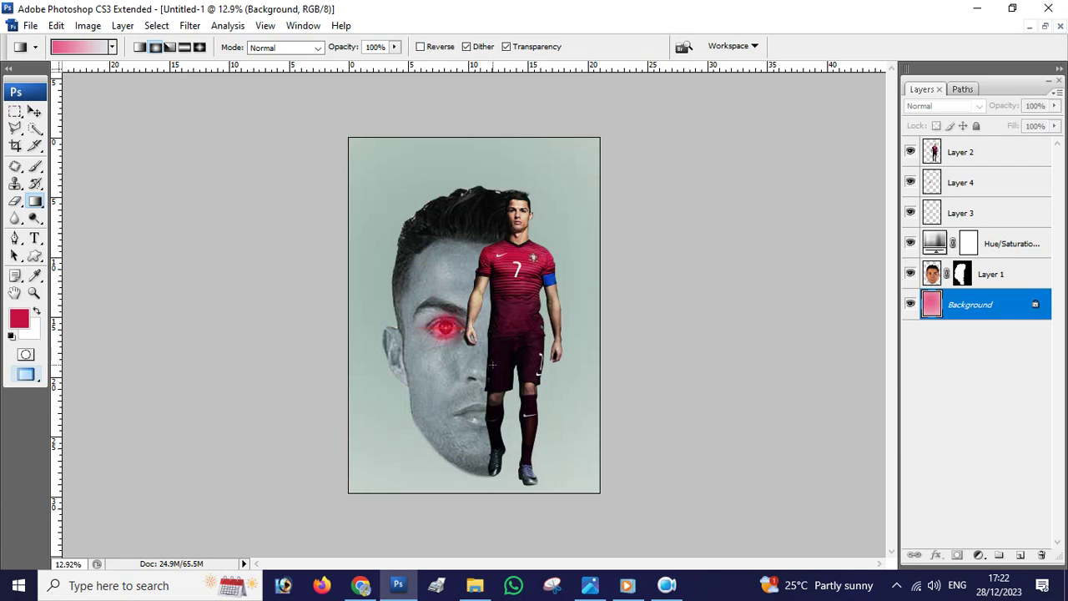
Step: Select every layer from Layer 1 to Layer 2 and nudge the whole composition upward on the page
key("v")
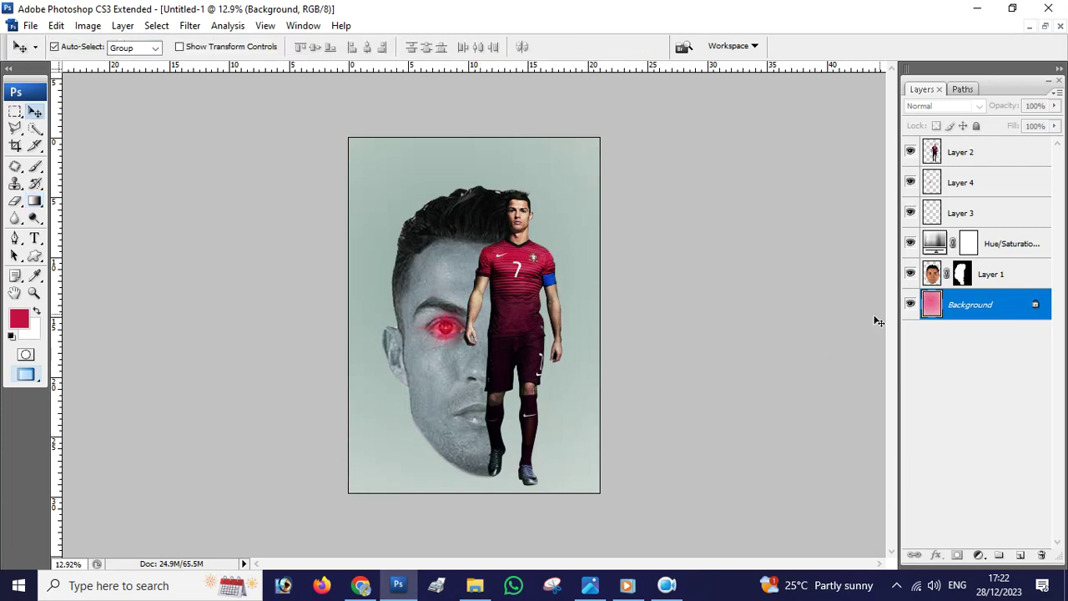
left_click(1029, 277)
left_click(1013, 241, "shift")
left_click(954, 180, "shift")
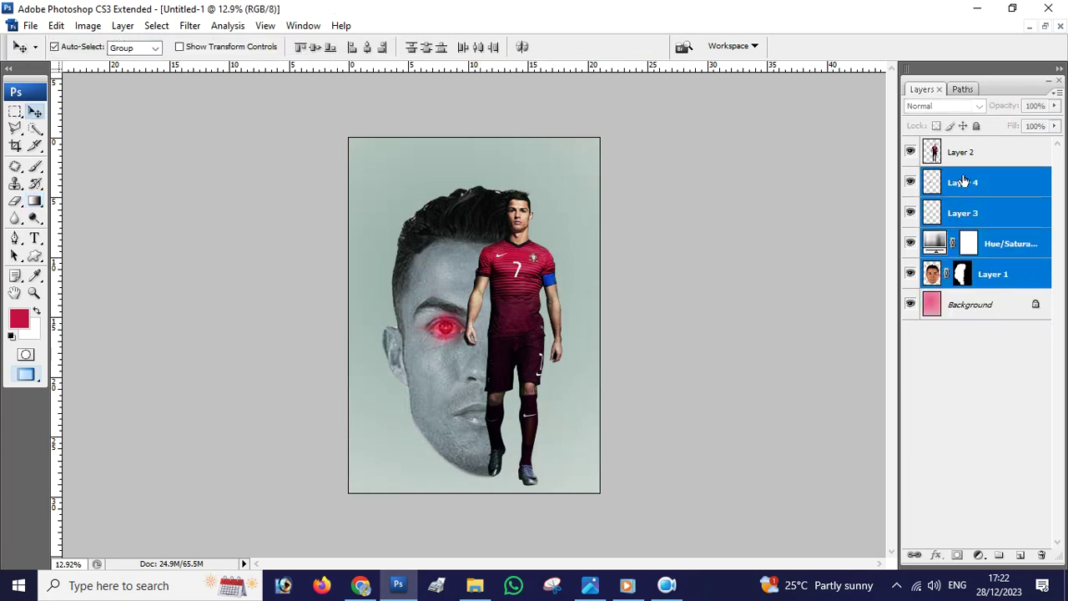
left_click(1001, 154, "shift")
key("shift+Up")
key("shift+Up")
key("shift+Up")
key("shift+Up")
key("shift+Up")
key("shift+Up")
key("shift+Up")
key("shift+Up")
key("shift+Up")
key("shift+Up")
key("shift+Up")
key("shift+Up")
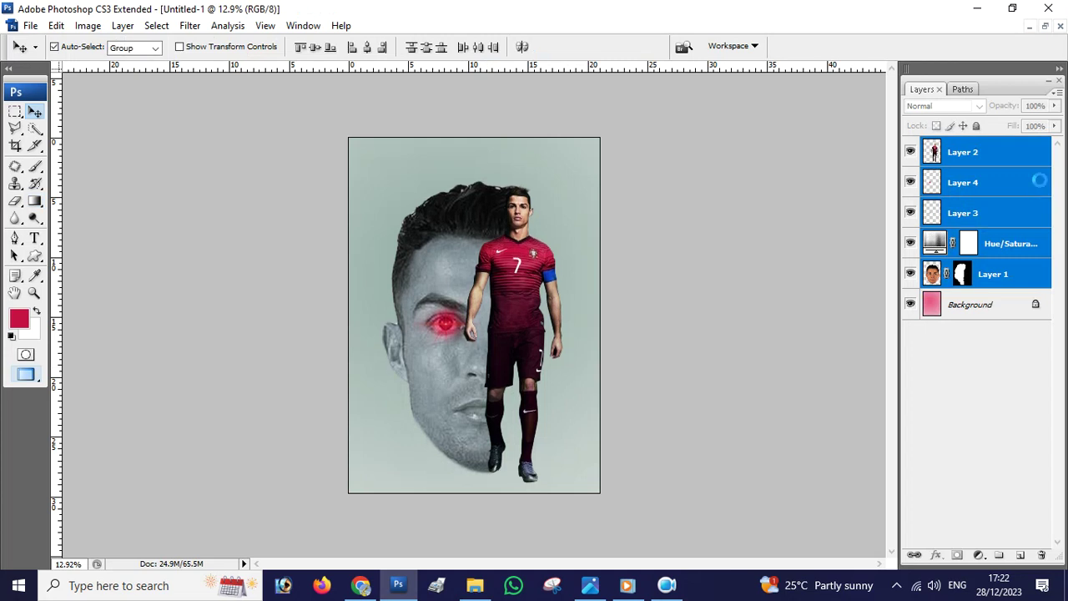
key("shift+Up")
key("shift+Up")
key("shift+Up")
key("shift+Up")
key("shift+Up")
key("shift+Up")
key("shift+Up")
key("shift+Up")
key("shift+Up")
key("shift+Up")
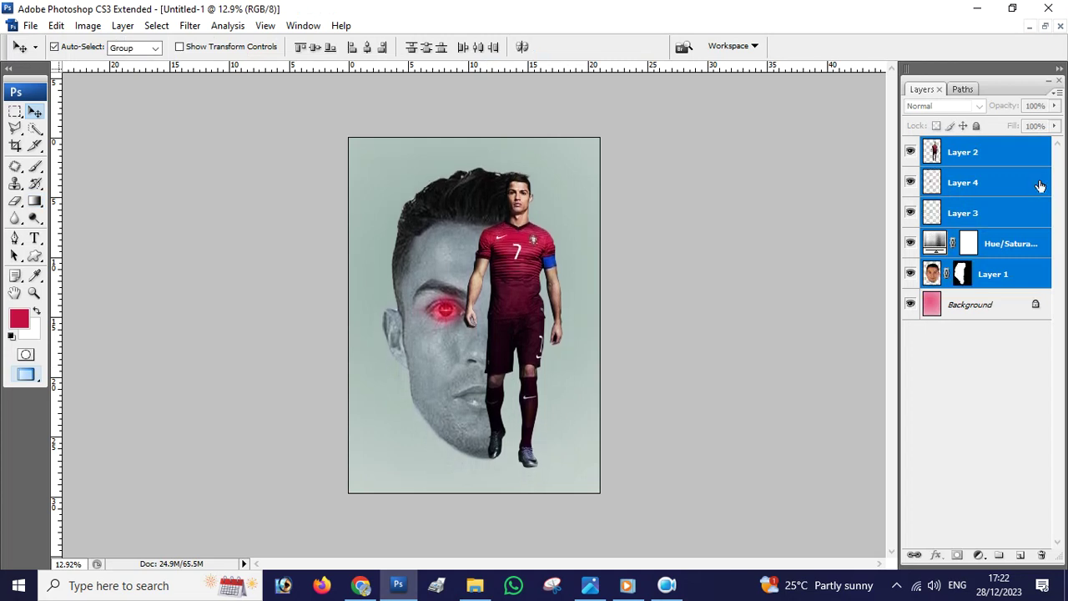
key("shift+Up")
key("shift+Up")
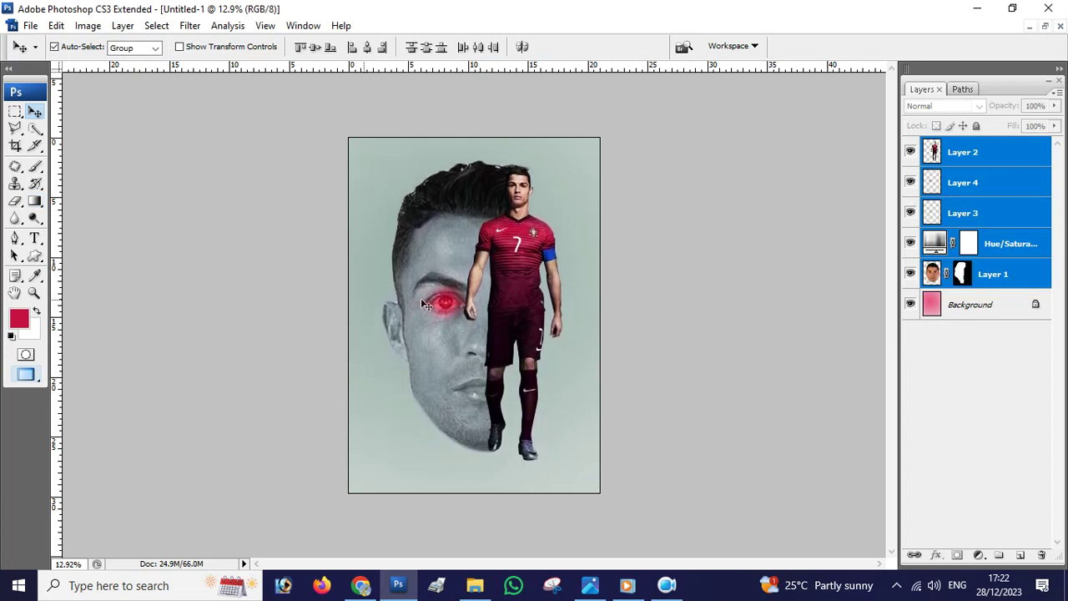
Step: Switch to the Brush tool and add a new empty layer directly above Layer 3
left_click(972, 155)
scroll(590, 389, "up", 5)
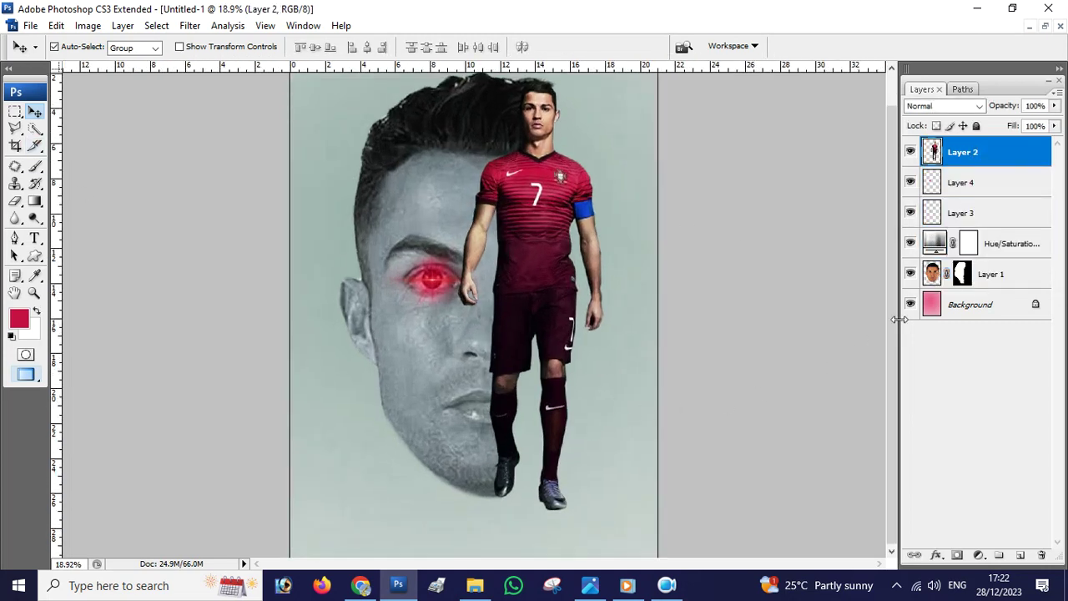
left_click(977, 214)
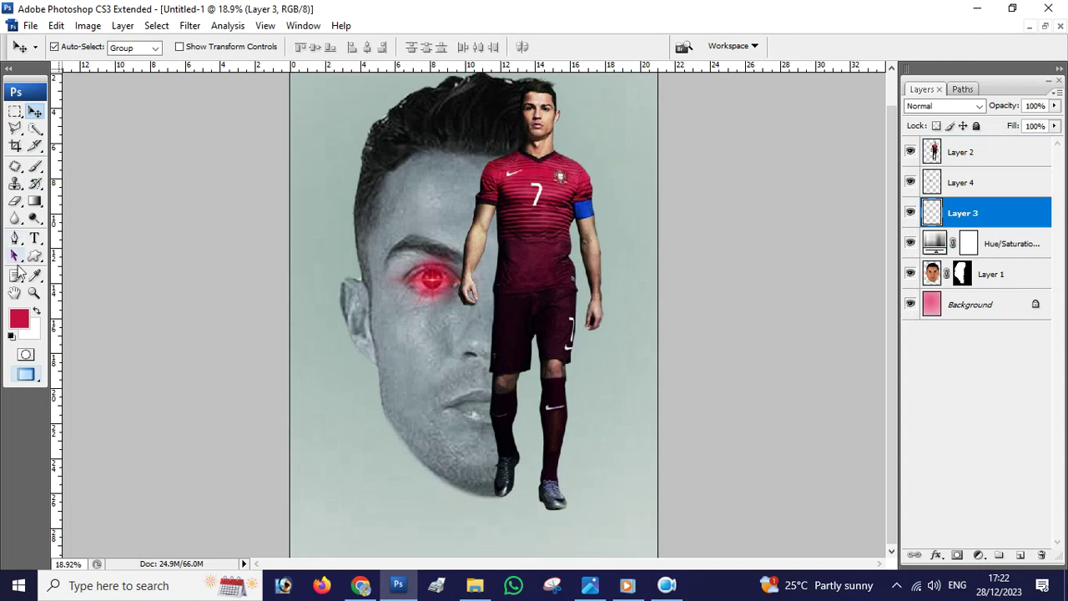
left_click(37, 167)
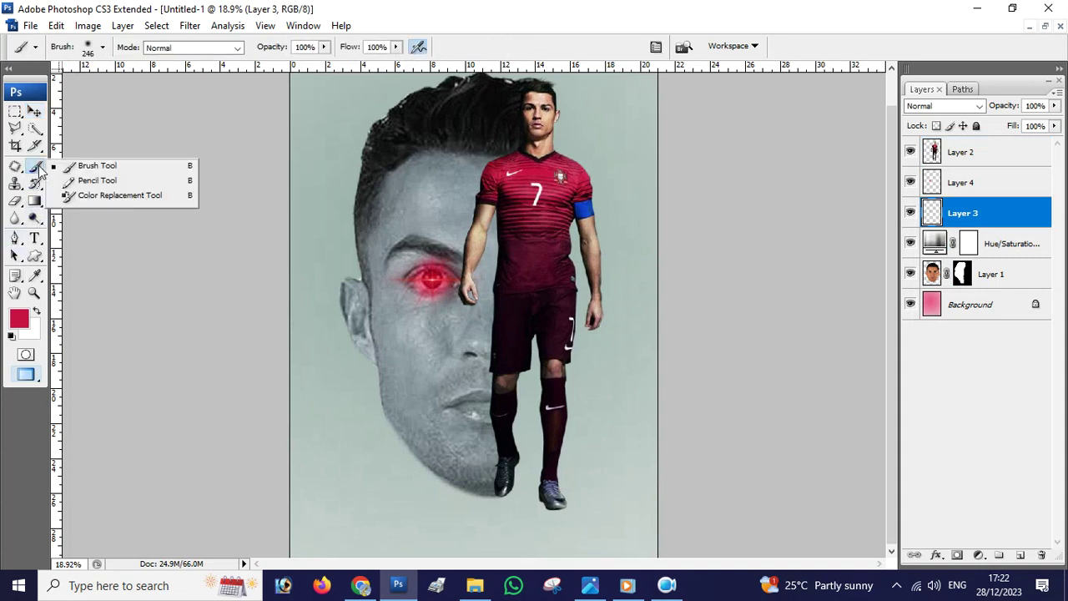
left_click(91, 166)
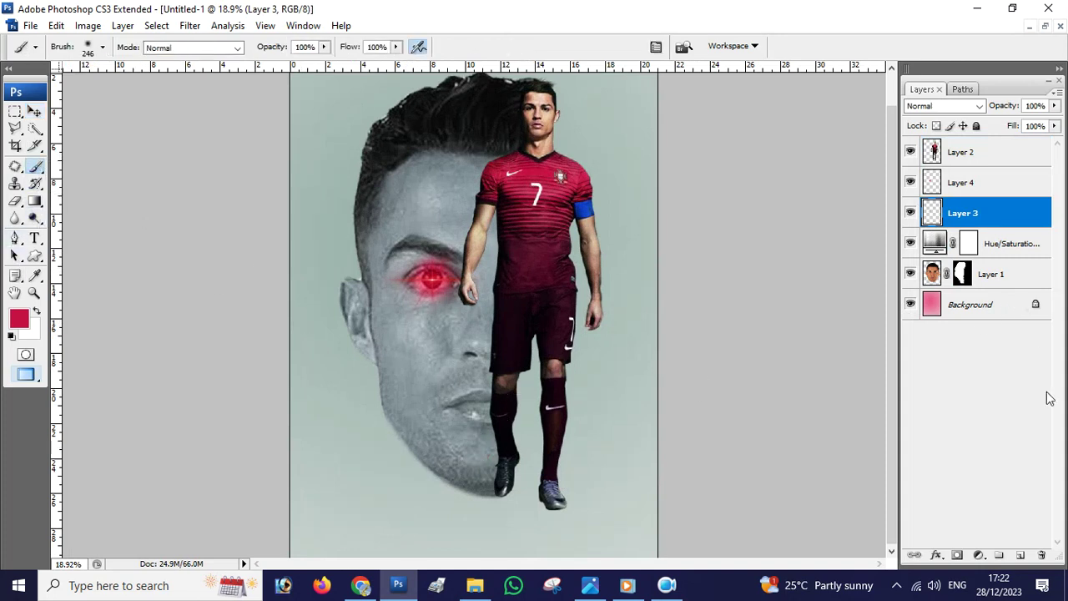
left_click(1020, 555)
Step: Move Layer 4 beneath Layer 3 and rename it shadow
left_click_drag(960, 181, 972, 257)
double_click(968, 243)
type("shad")
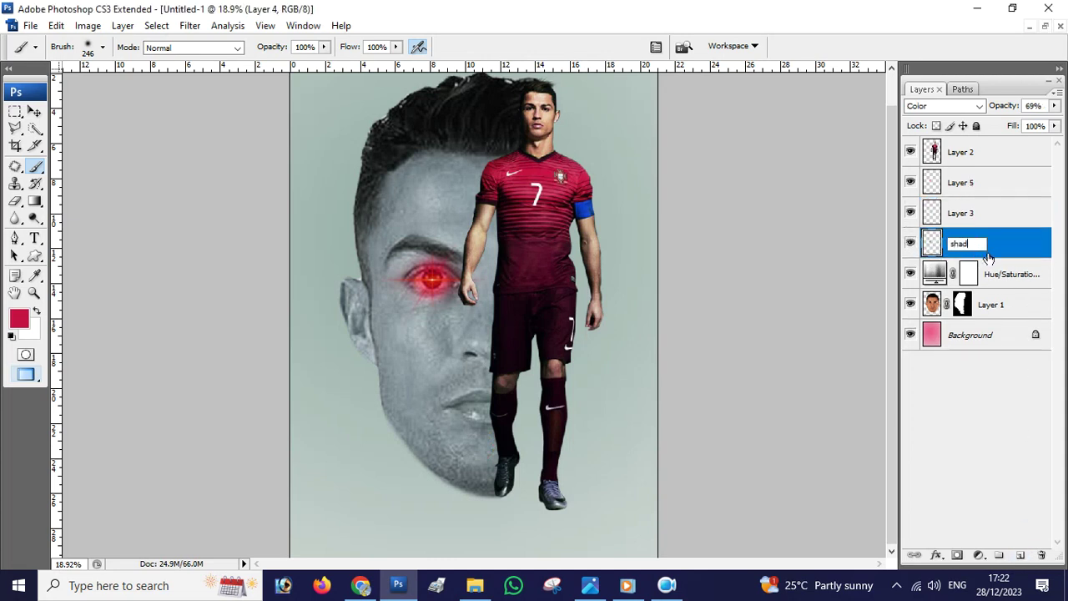
type("ow")
key("Return")
Step: Select the full-body player cut-out on the canvas with the Move tool
key("v")
right_click(549, 364)
left_click(560, 354)
left_click(499, 481)
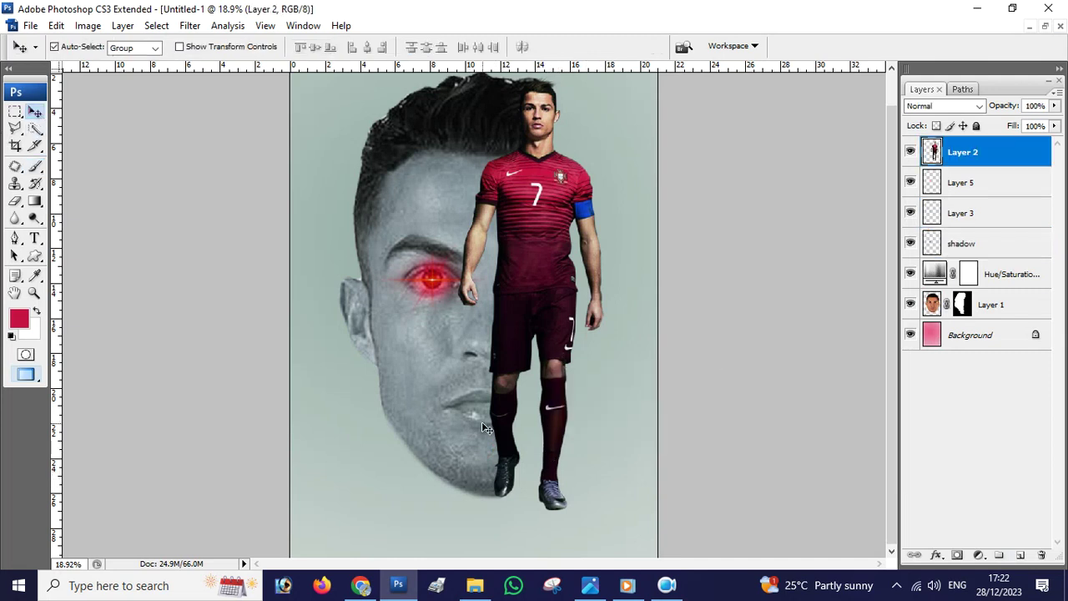
Step: Rename the shadow layer above the Hue/Saturation adjustment as light
left_click(976, 253)
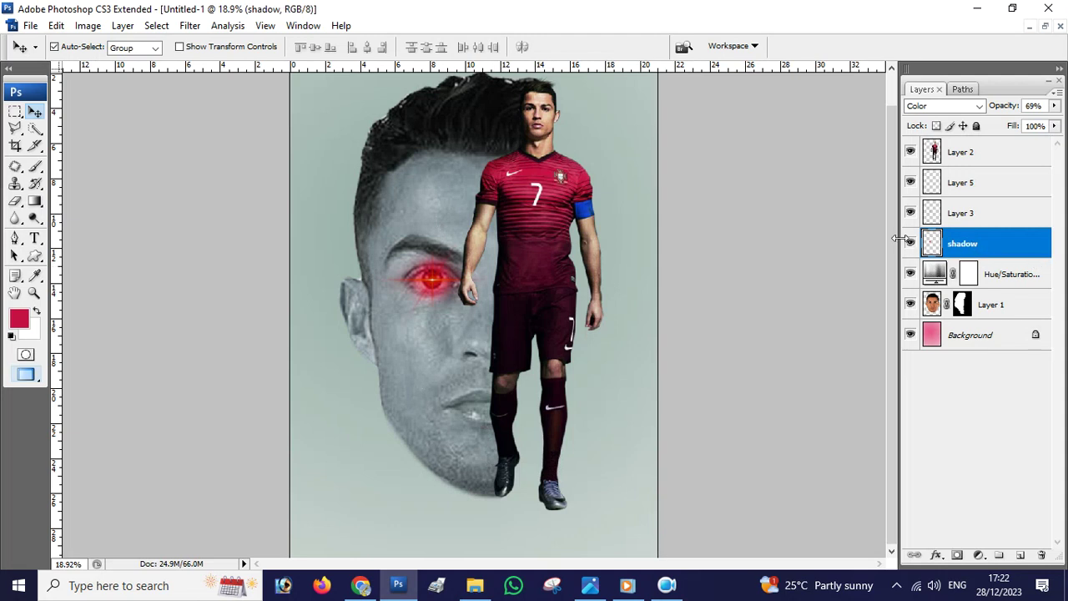
double_click(965, 244)
key("BackSpace")
type("lig")
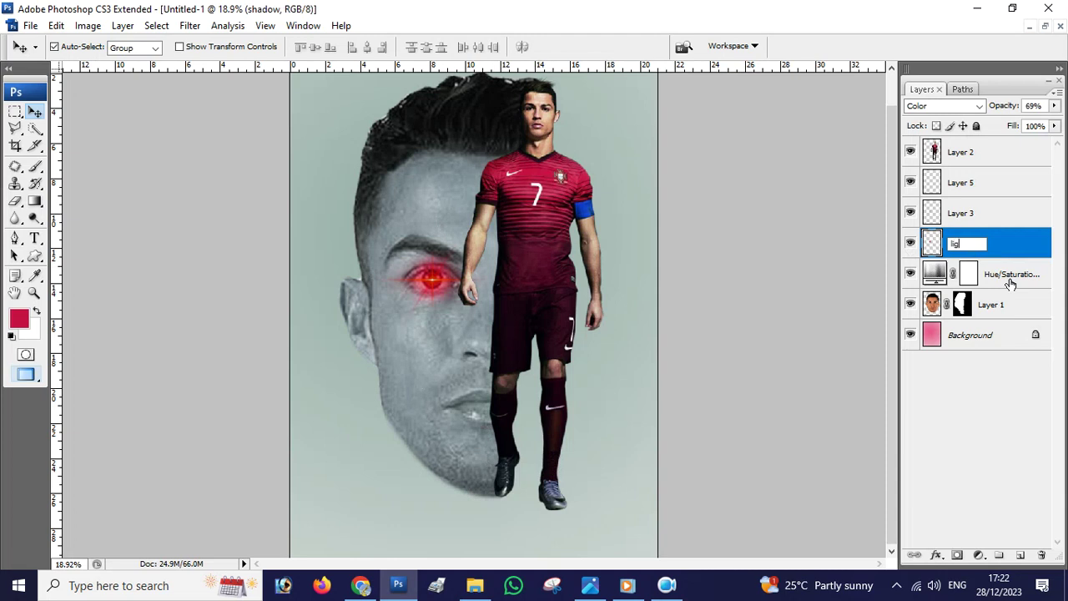
type("ht")
key("Return")
Step: Check what Layer 3 and Layer 5 contain by toggling their visibility, and rename Layer 5 as shadow
left_click(911, 213)
left_click(911, 213)
left_click(910, 183)
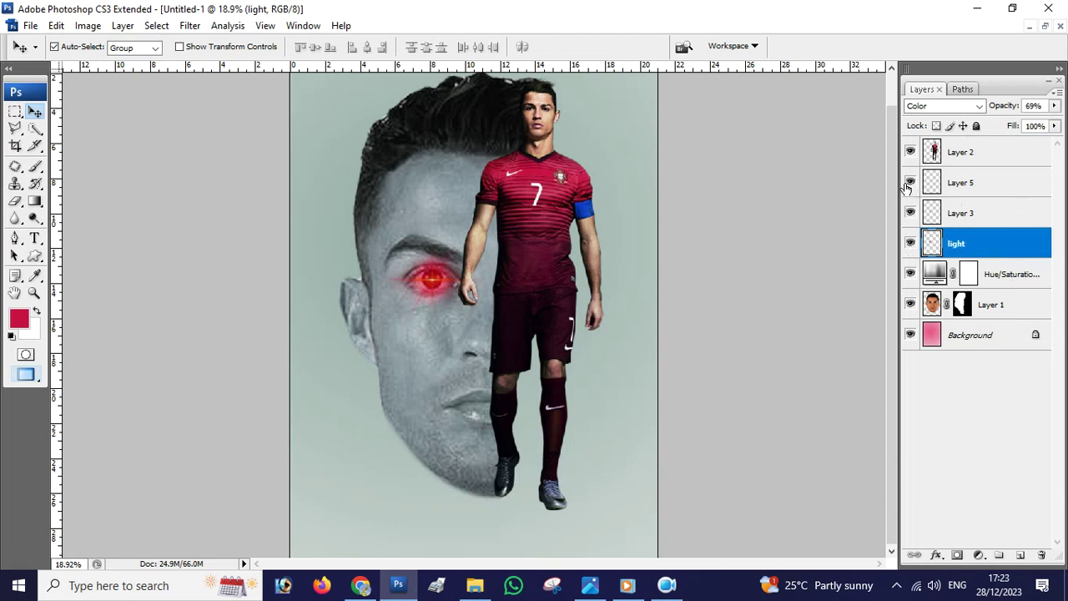
double_click(971, 182)
type("sha")
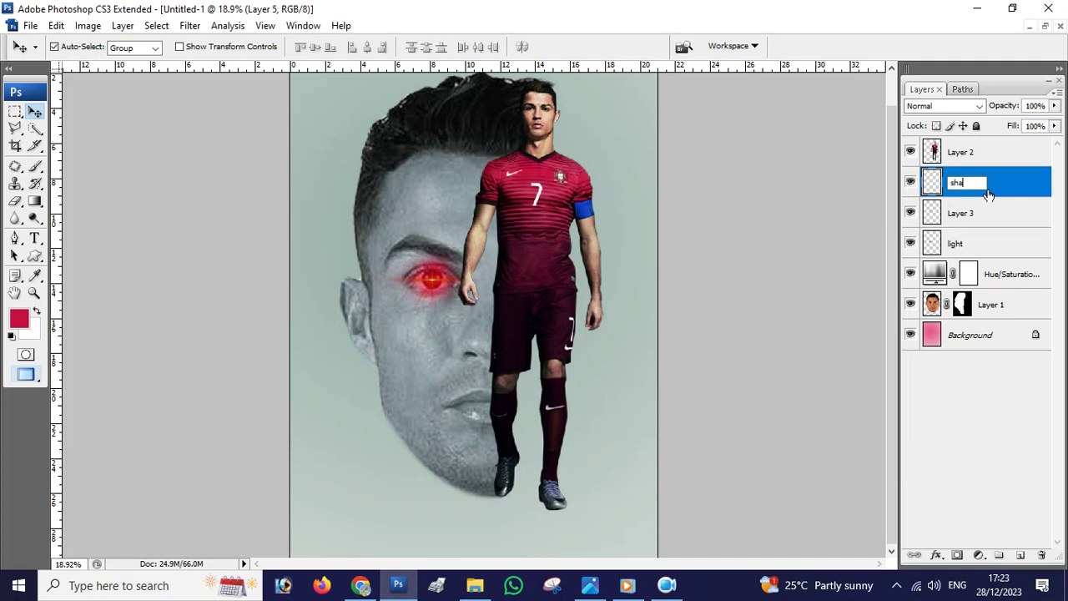
type("dow")
key("Return")
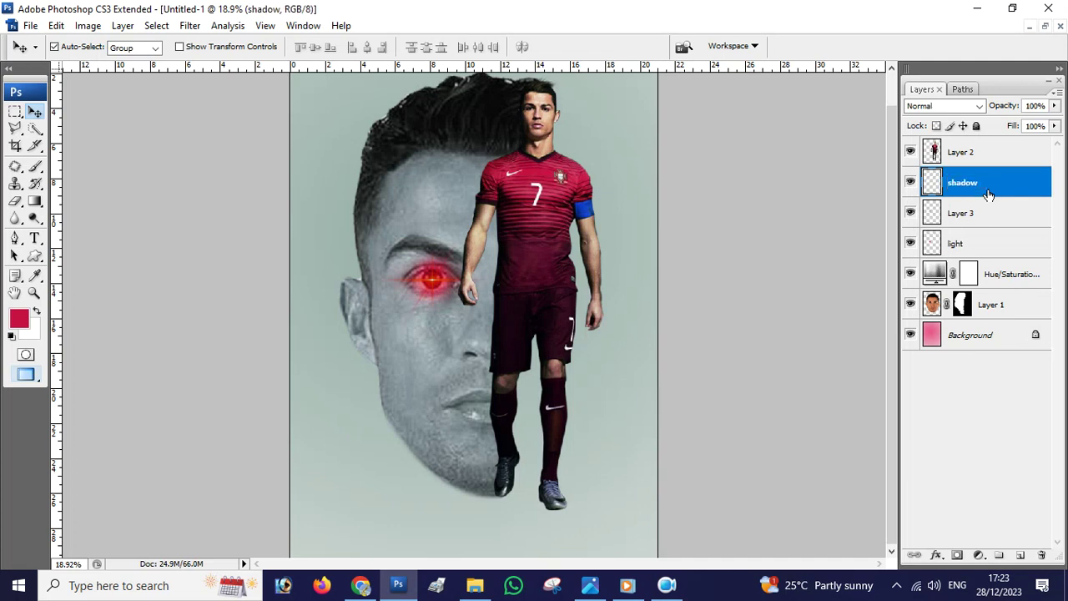
Step: Switch to the Brush tool and set the foreground colour to black (000000)
left_click(34, 165)
right_click(55, 171)
right_click(549, 219)
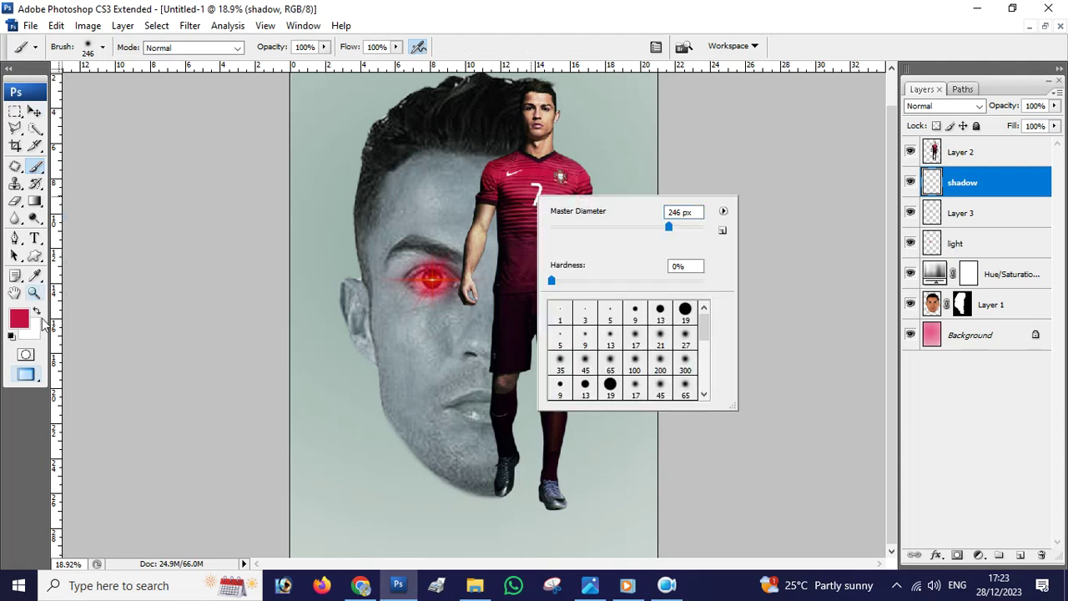
left_click(19, 317)
left_click(18, 318)
left_click_drag(818, 317, 913, 480)
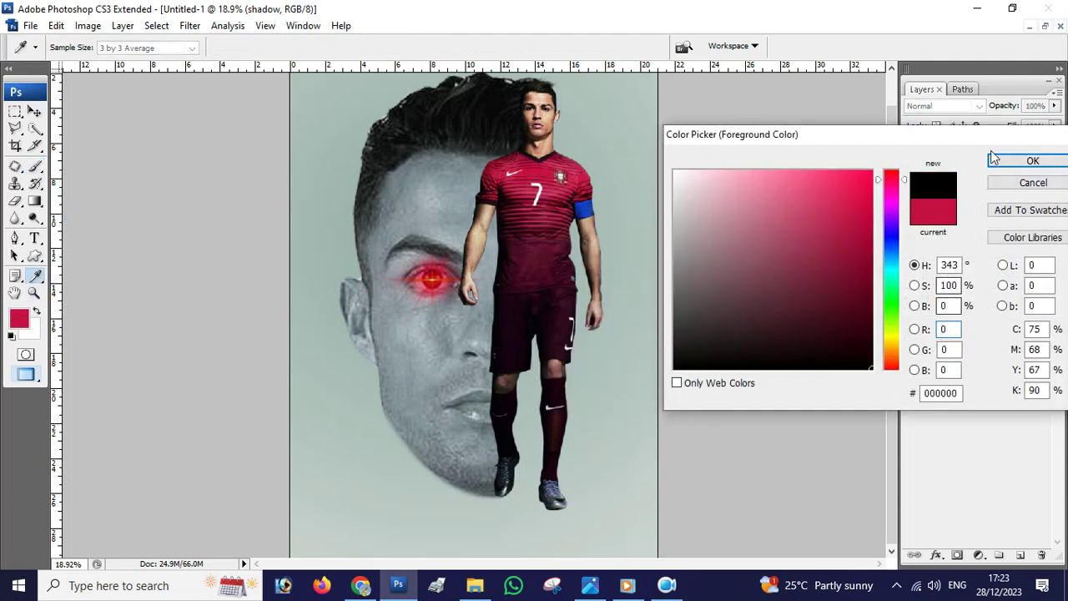
left_click(1032, 160)
Step: Set the soft brush diameter to 813 px and paint a black spot over the lower face on the shadow layer
right_click(565, 244)
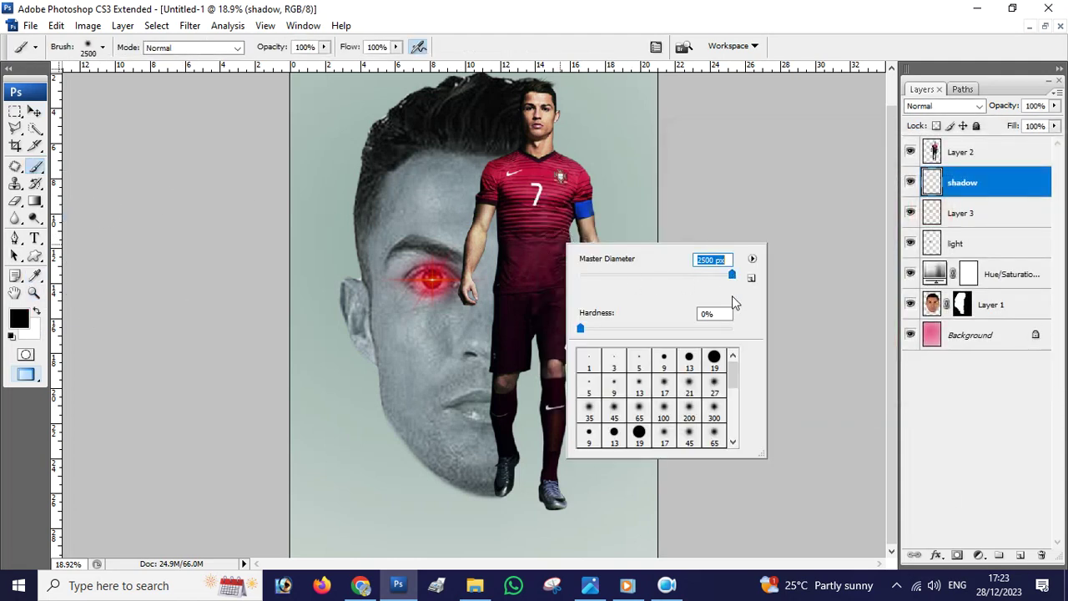
left_click_drag(698, 275, 722, 275)
left_click(477, 382)
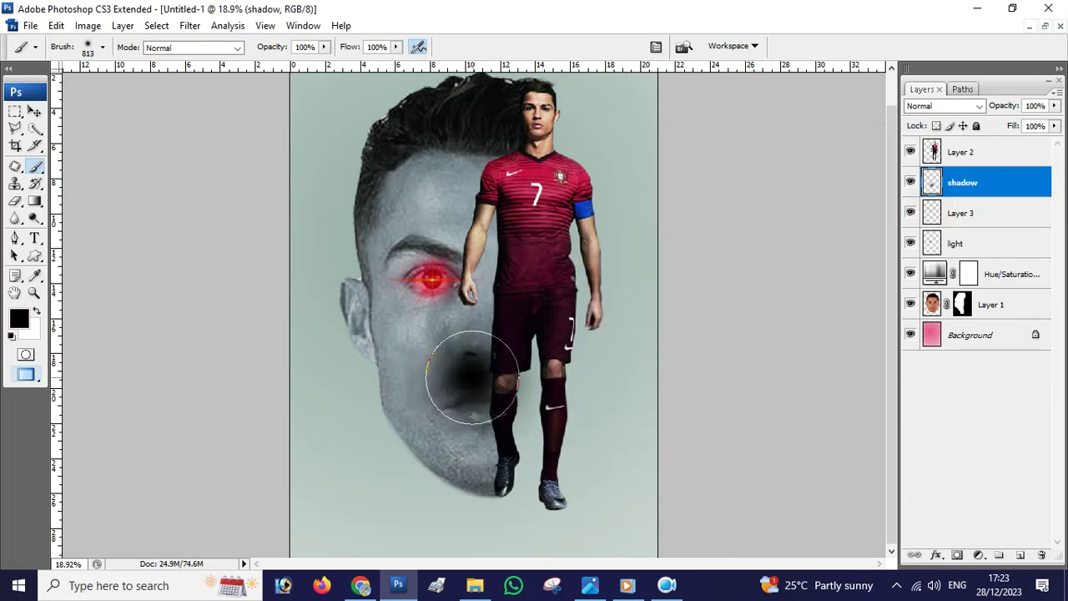
left_click(453, 371)
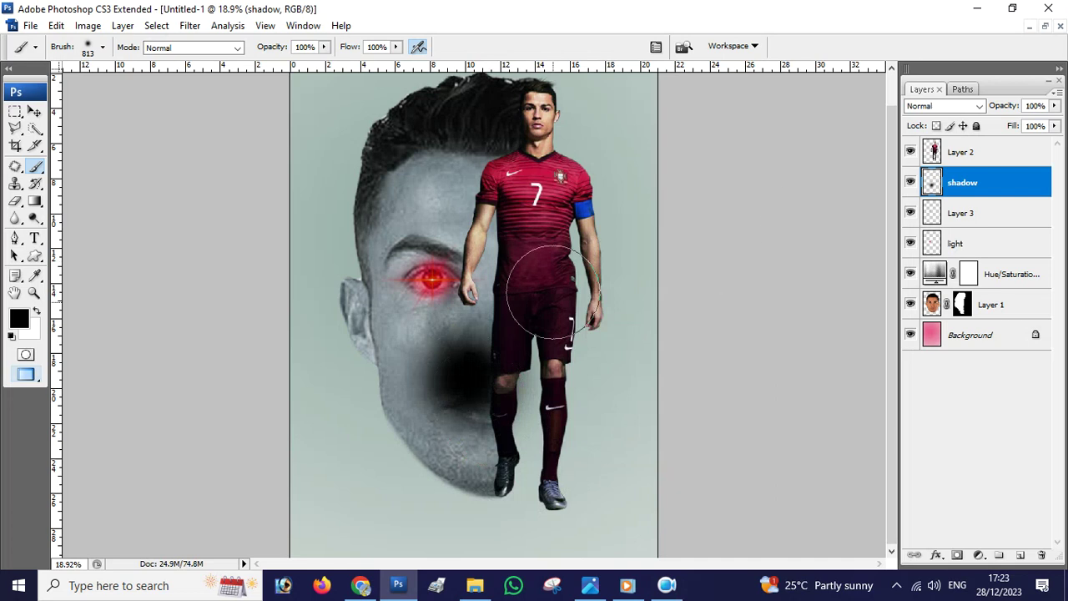
Step: Flatten the black spot into a thin ground shadow and place it beneath the player's front shoe with Free Transform
key("ctrl+t")
left_click_drag(468, 275, 564, 513)
left_click_drag(649, 519, 619, 525)
key("Return")
key("b")
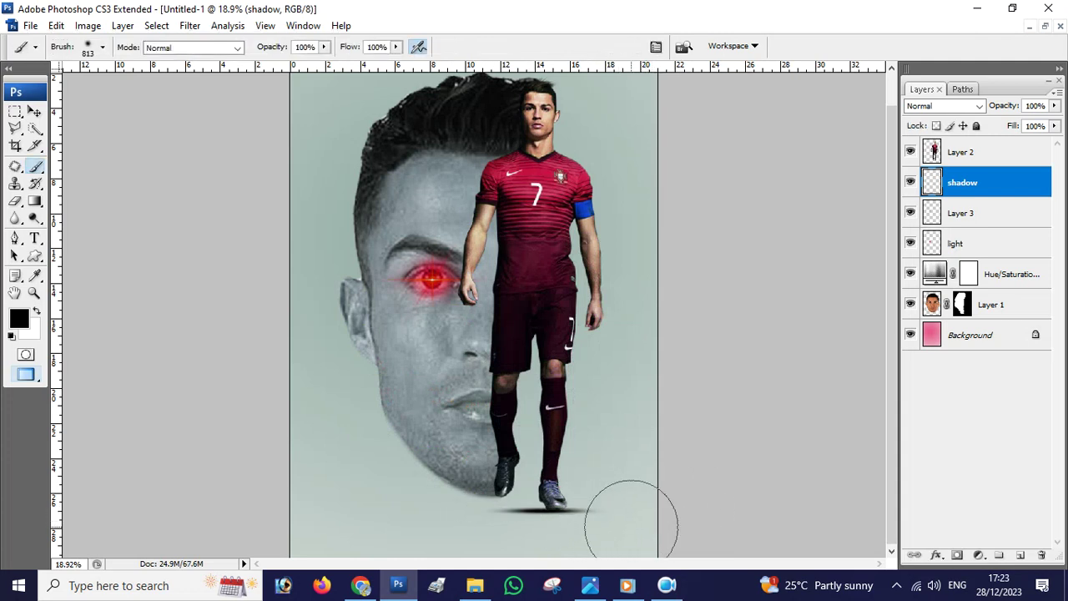
Step: Nudge the front shoe's shadow slightly down with the Move tool and set the layer's opacity to 43%
key("v")
key("Down")
key("Down")
key("Down")
key("Down")
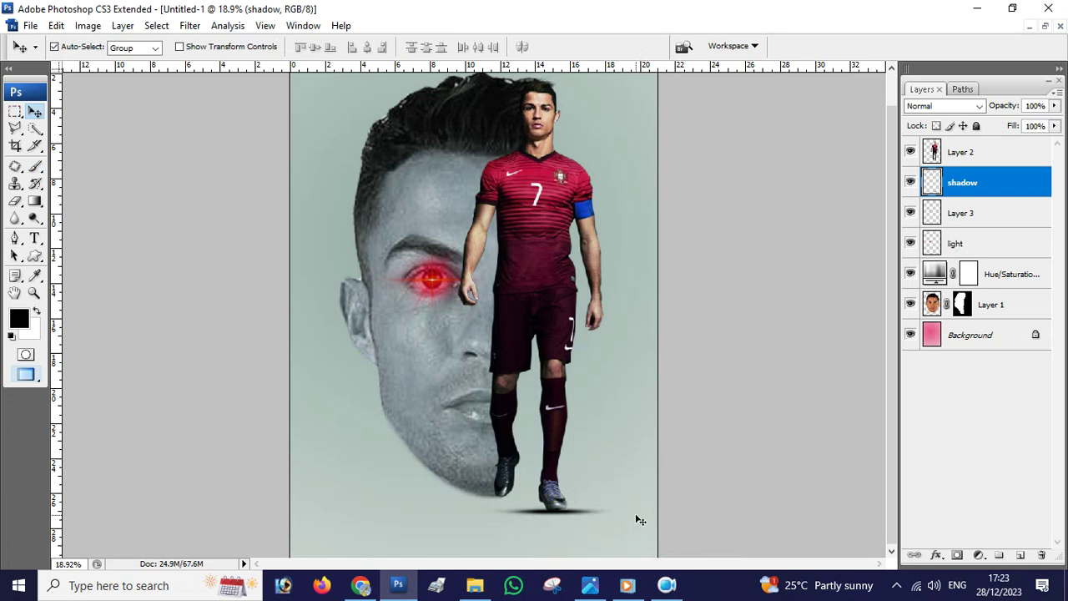
key("Down")
key("Down")
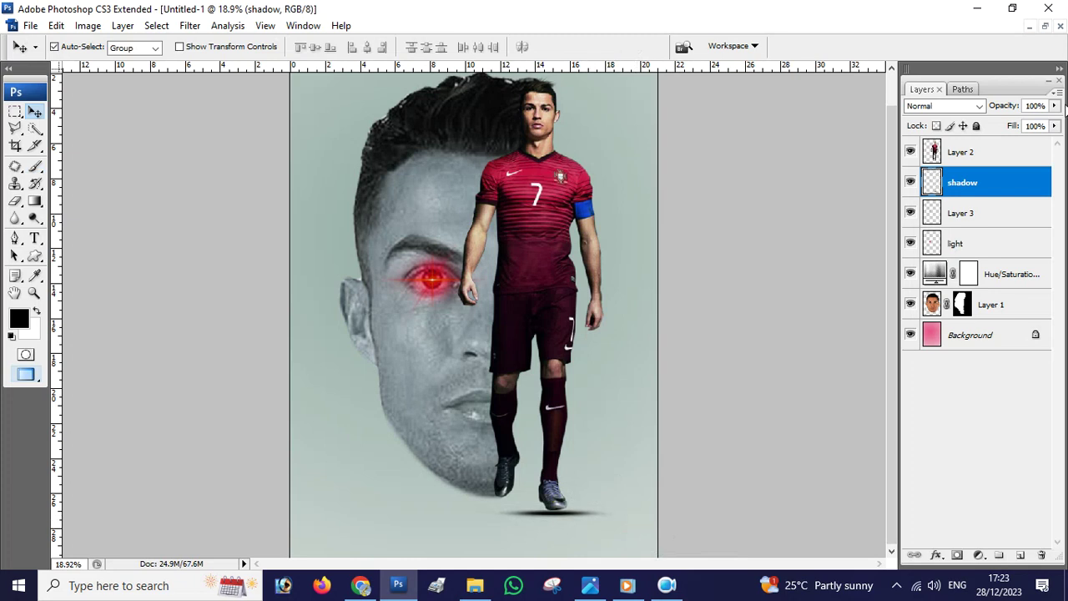
left_click_drag(1055, 109, 1011, 123)
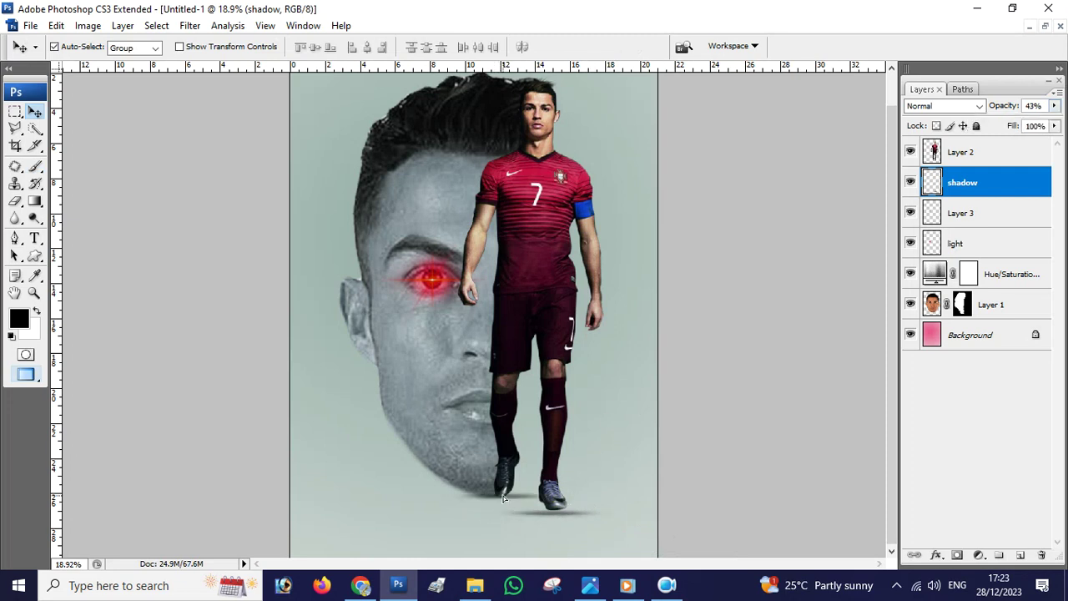
Step: Duplicate the shadow layer and position the copy beneath the player's rear shoe
key("ctrl+j")
key("ctrl+t")
left_click_drag(578, 499, 520, 508)
key("Return")
key("ctrl+t")
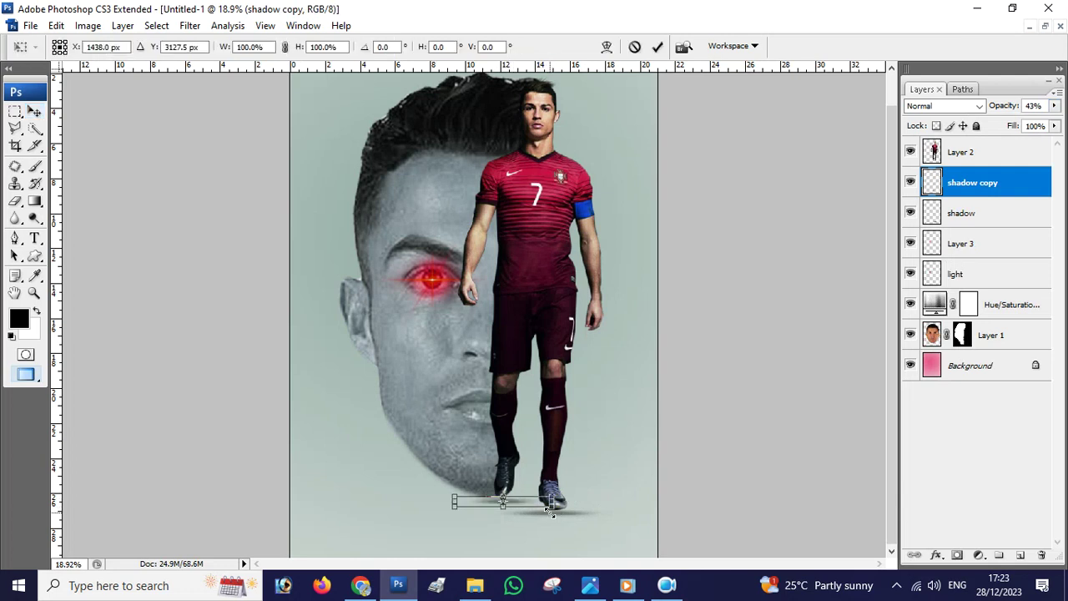
key("Return")
key("ctrl+t")
key("Return")
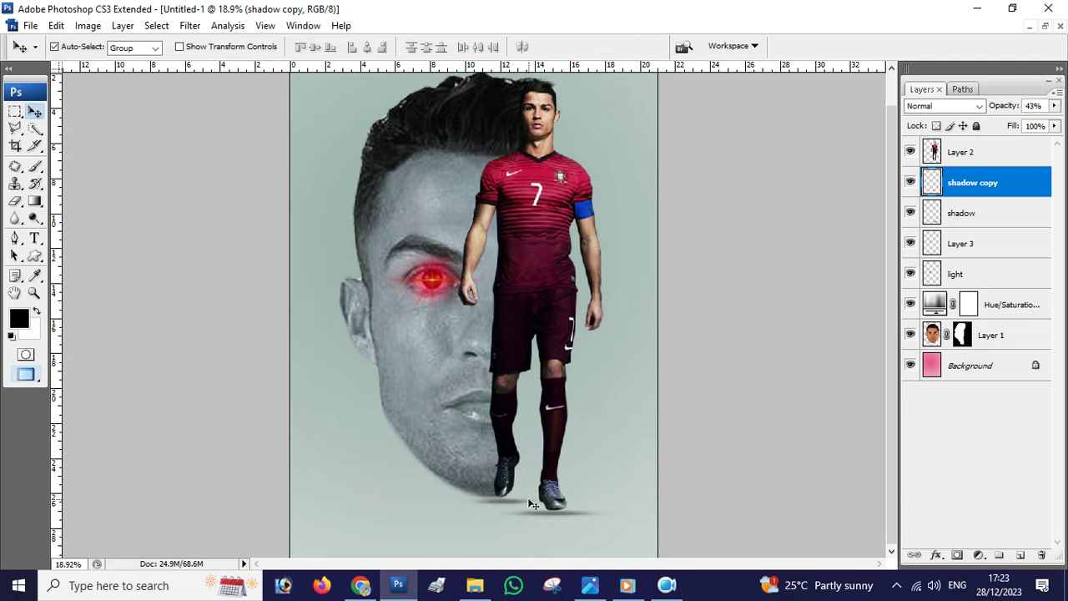
Step: Duplicate shadow copy, enlarge the duplicate to 287.2% and place it on the ground beneath the big face's chin
key("ctrl+j")
key("ctrl+y")
key("ctrl+t")
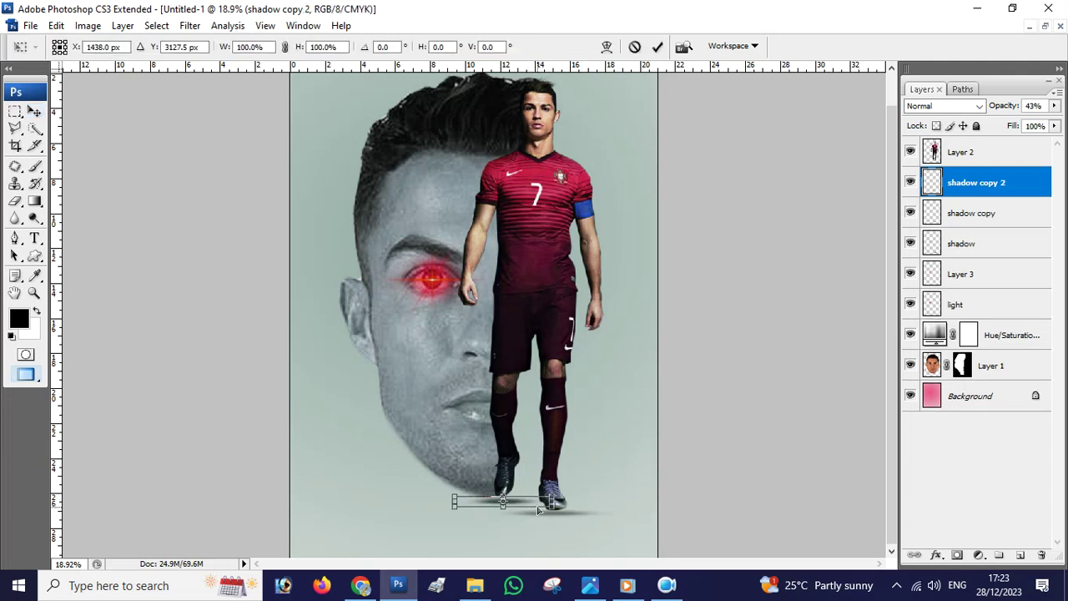
left_click_drag(551, 507, 648, 541)
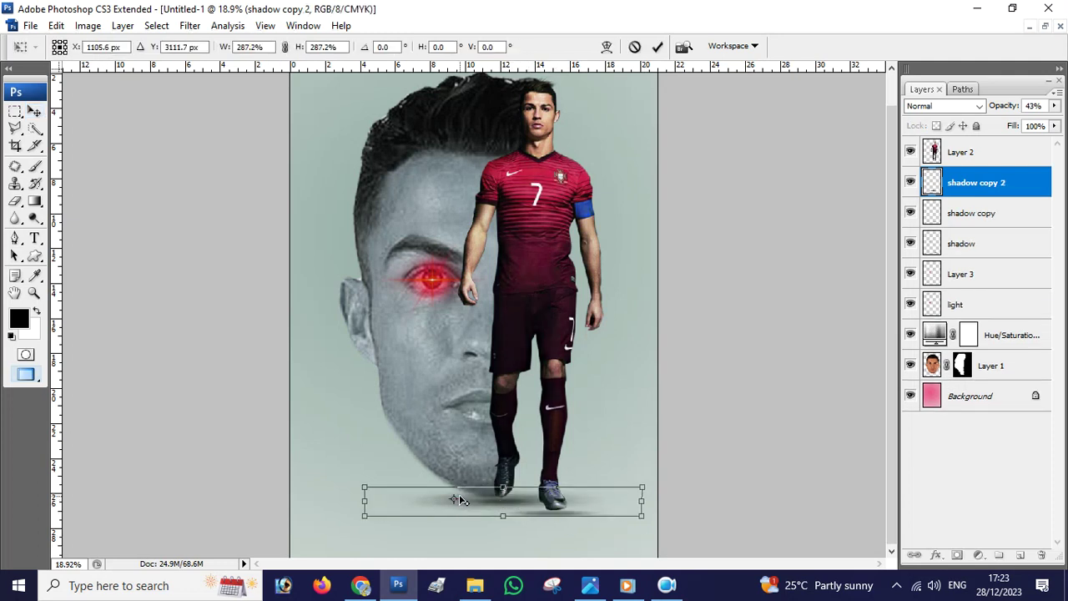
left_click_drag(517, 503, 472, 494)
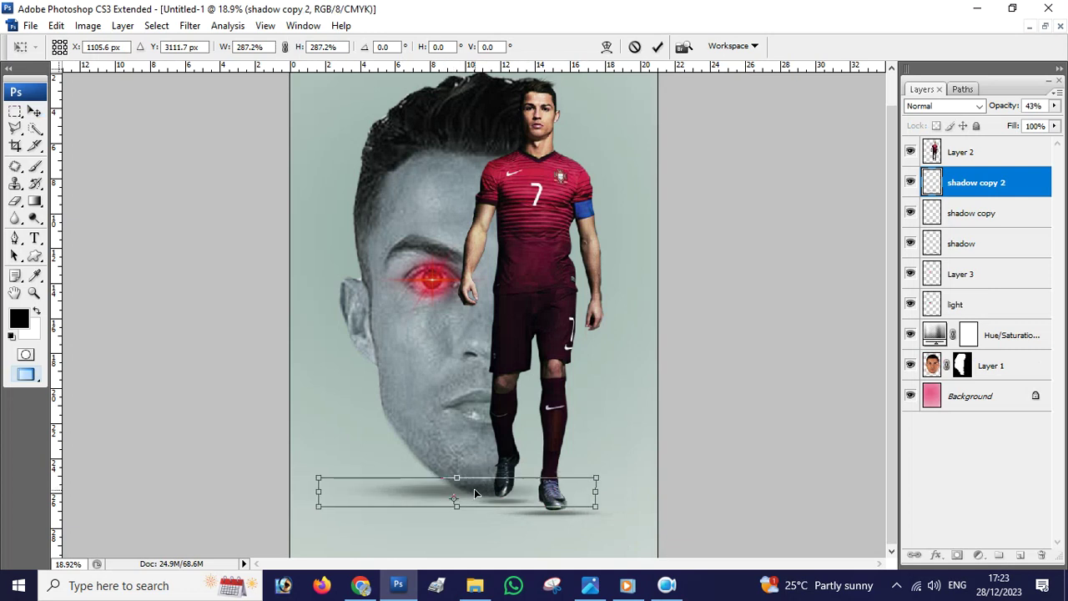
key("Return")
left_click_drag(462, 498, 468, 499)
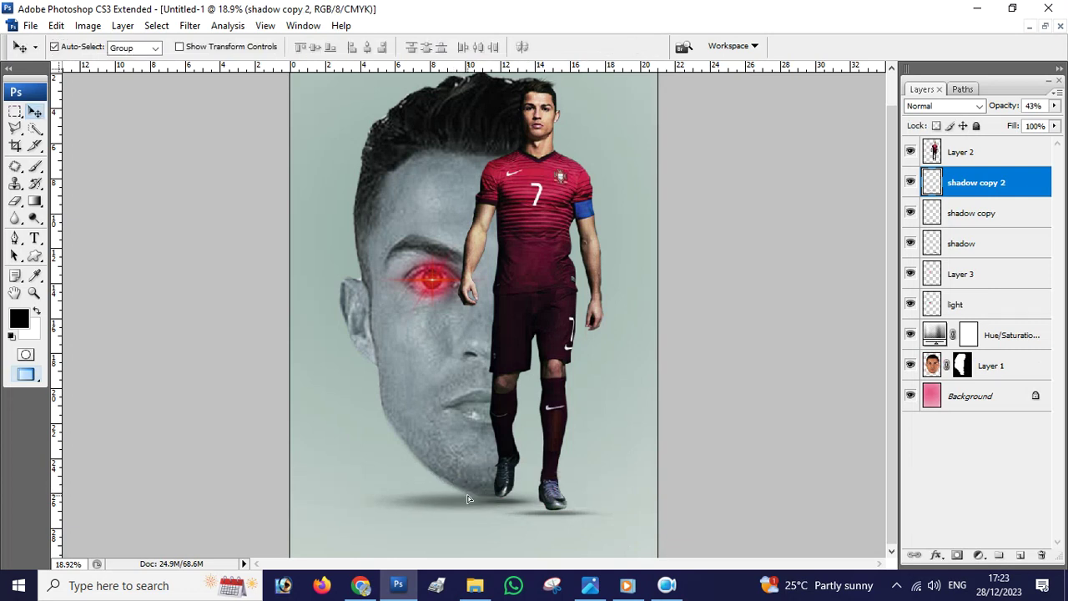
Step: Duplicate the player's Layer 2 and make the original Layer 2 underneath the active layer
right_click(553, 212)
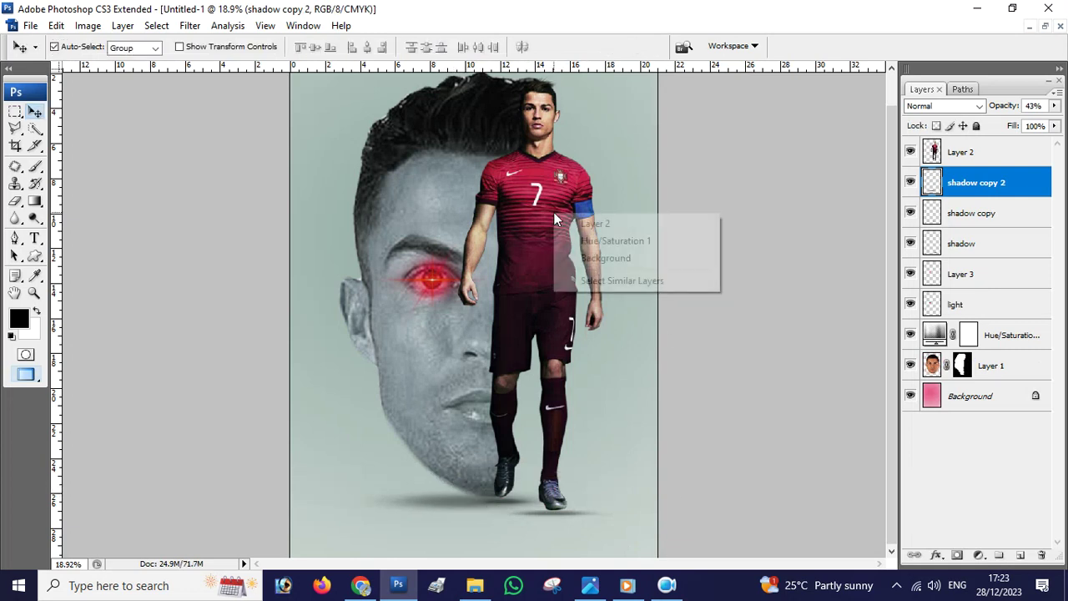
left_click(576, 225)
key("ctrl+j")
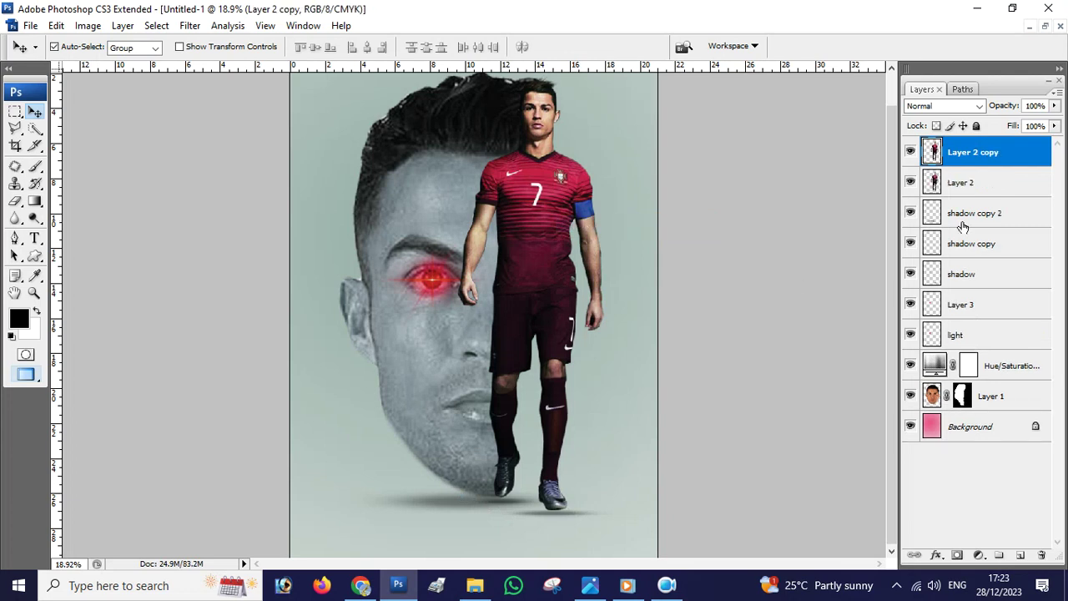
left_click(970, 184)
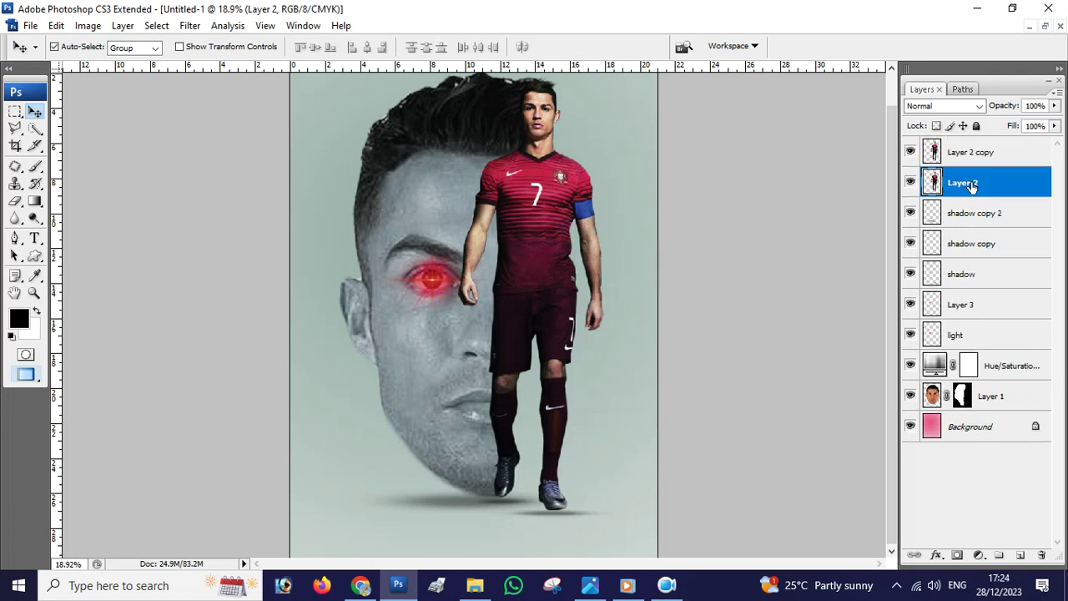
double_click(978, 182)
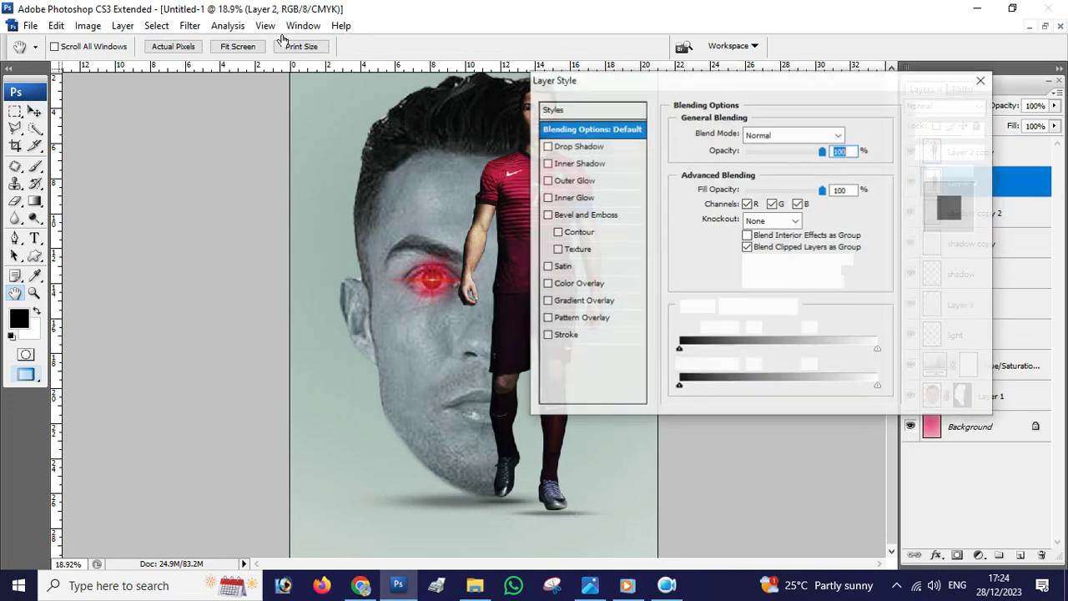
key("Escape")
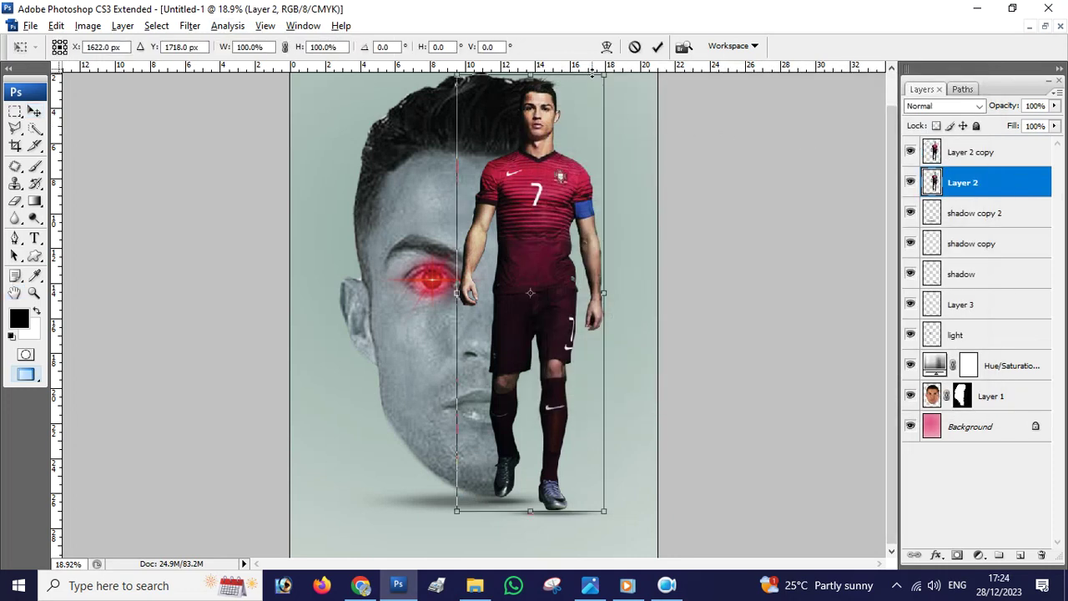
Step: Shift Layer 2 about 80 px to the left behind the player's copy
key("shift+Left")
key("shift+Left")
key("shift+Left")
key("shift+Left")
key("shift+Left")
key("shift+Left")
key("shift+Left")
key("shift+Left")
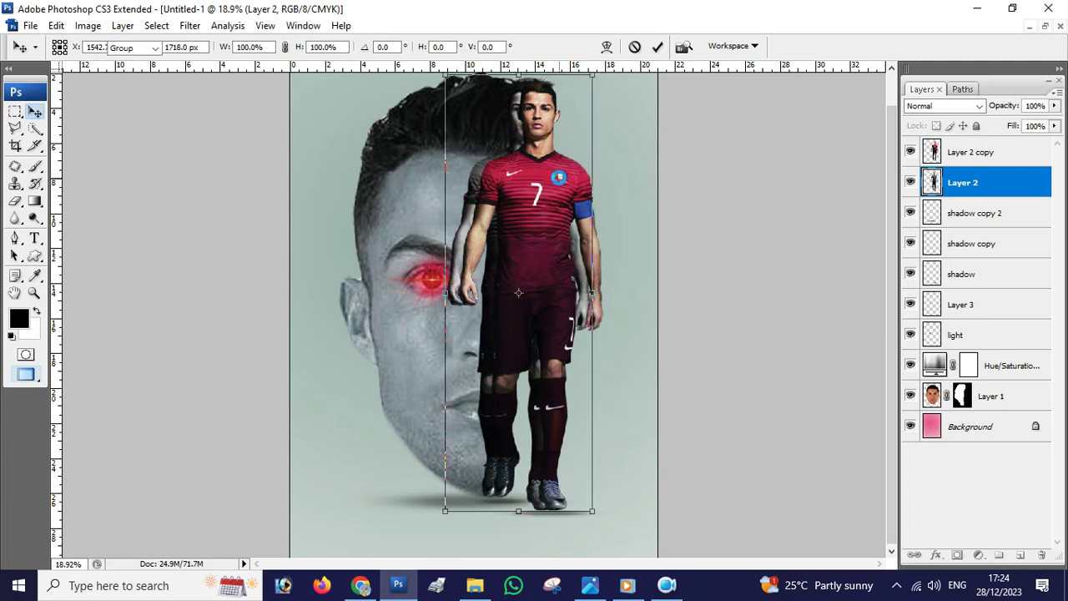
key("Return")
Step: Apply a Gaussian Blur with a 77.7-pixel radius to Layer 2
left_click(189, 25)
mouse_move(200, 183)
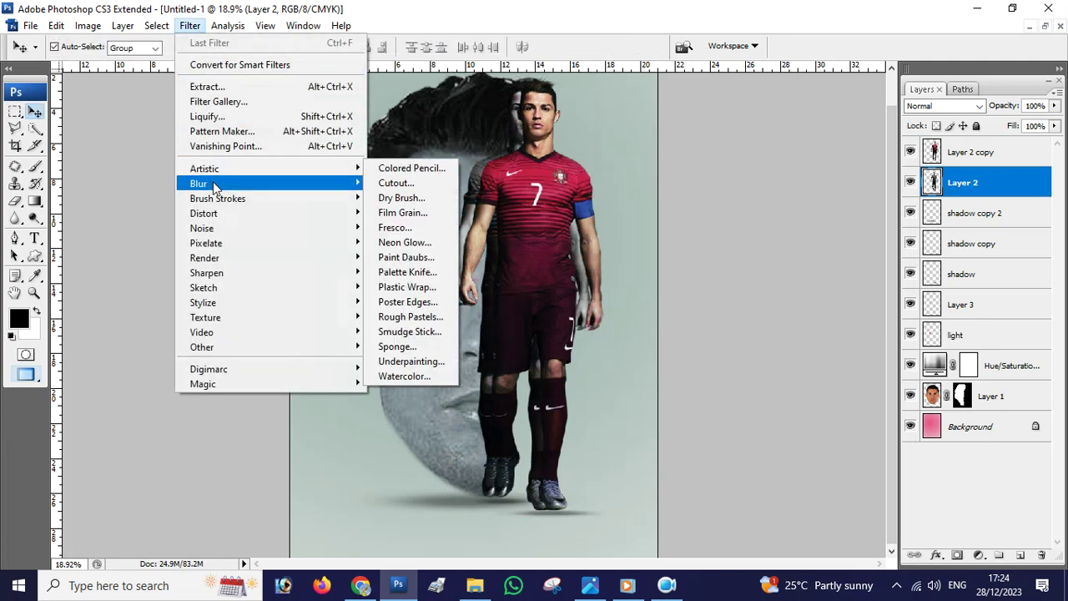
left_click(402, 243)
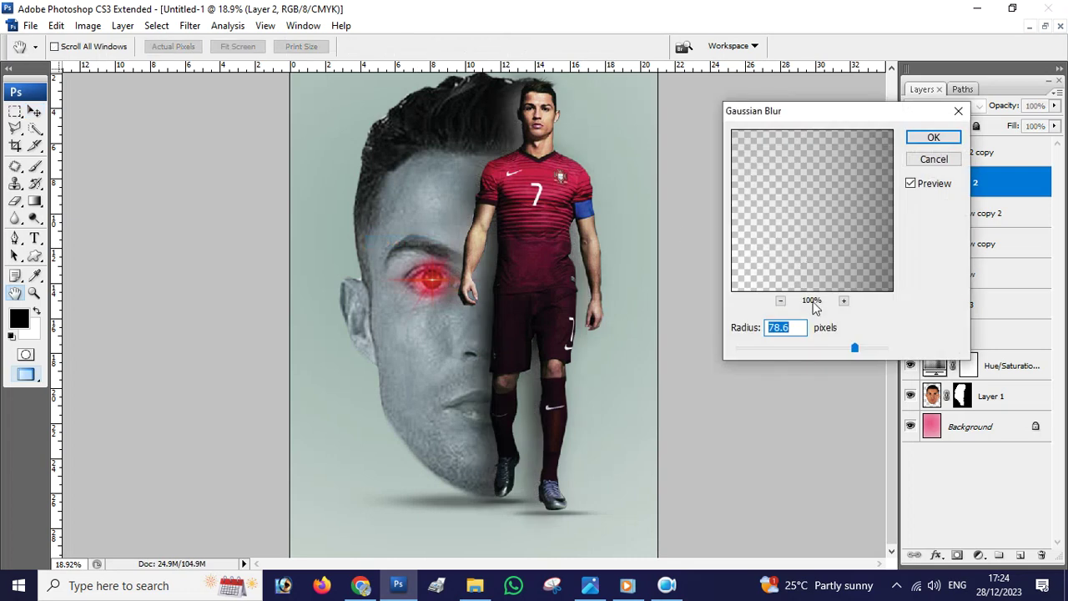
mouse_move(837, 354)
left_mouse_down()
mouse_move(816, 359)
mouse_move(853, 347)
left_mouse_up()
left_click(934, 137)
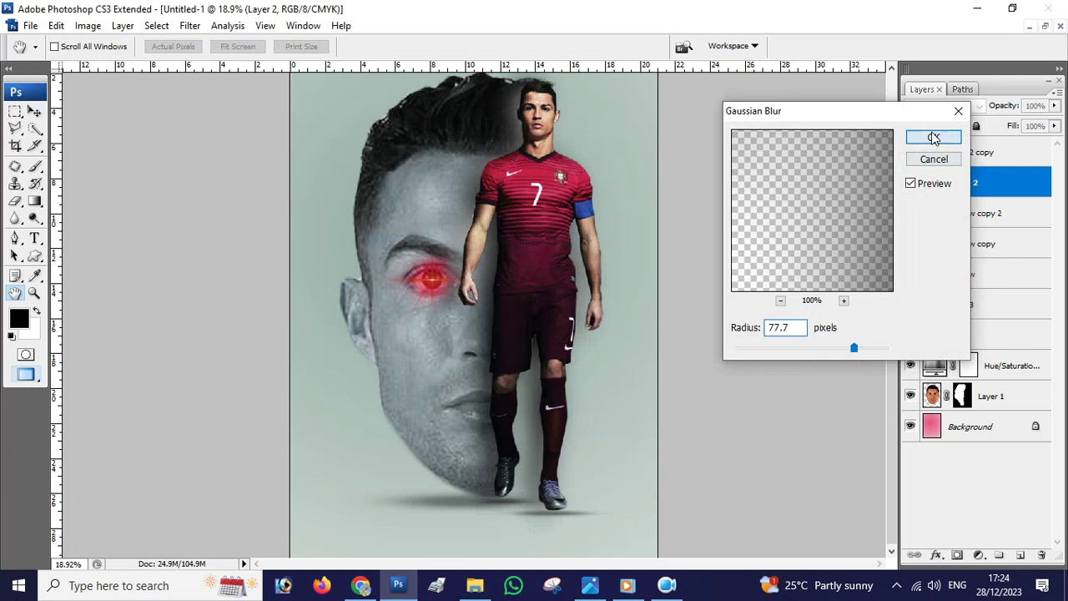
Step: Nudge the blurred Layer 2 a little further left, leaving the sharp player copy in place
mouse_move(525, 195)
left_mouse_down()
mouse_move(518, 204)
mouse_move(534, 198)
left_mouse_up()
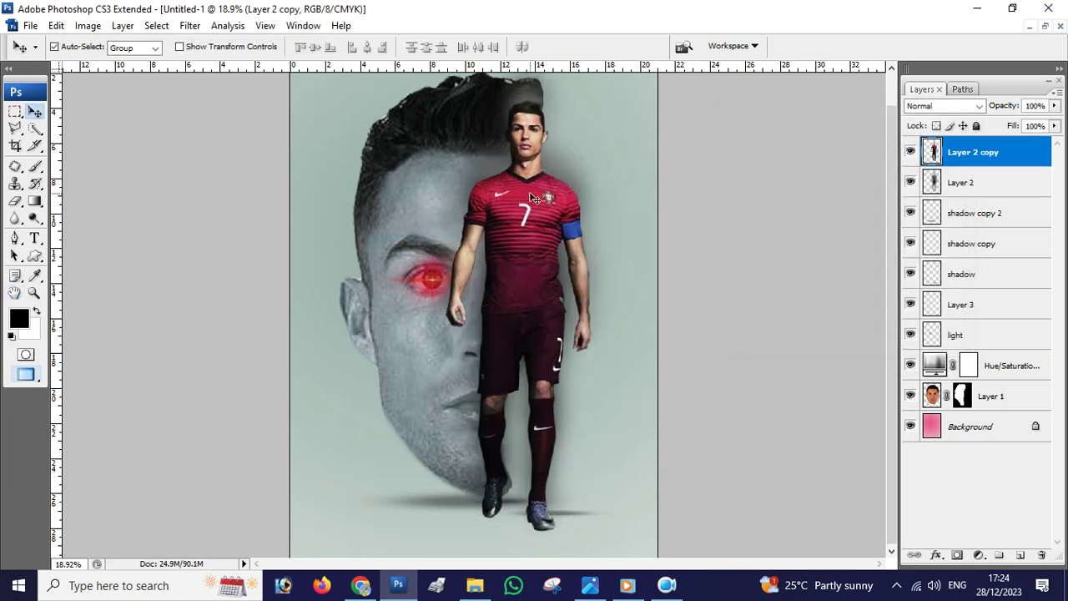
left_click(933, 184)
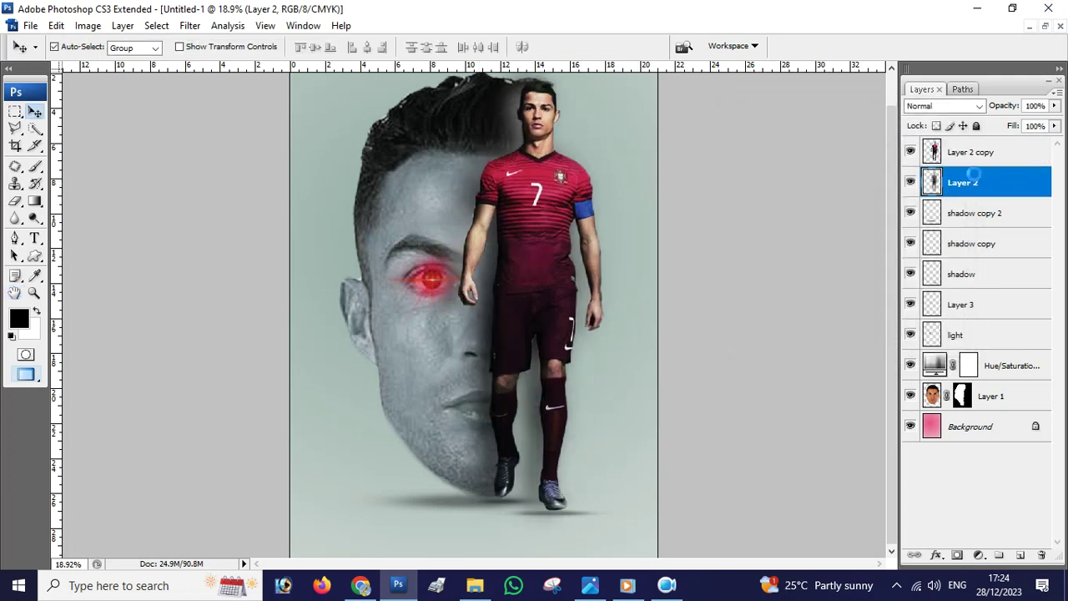
key("Left")
key("Left")
key("Left")
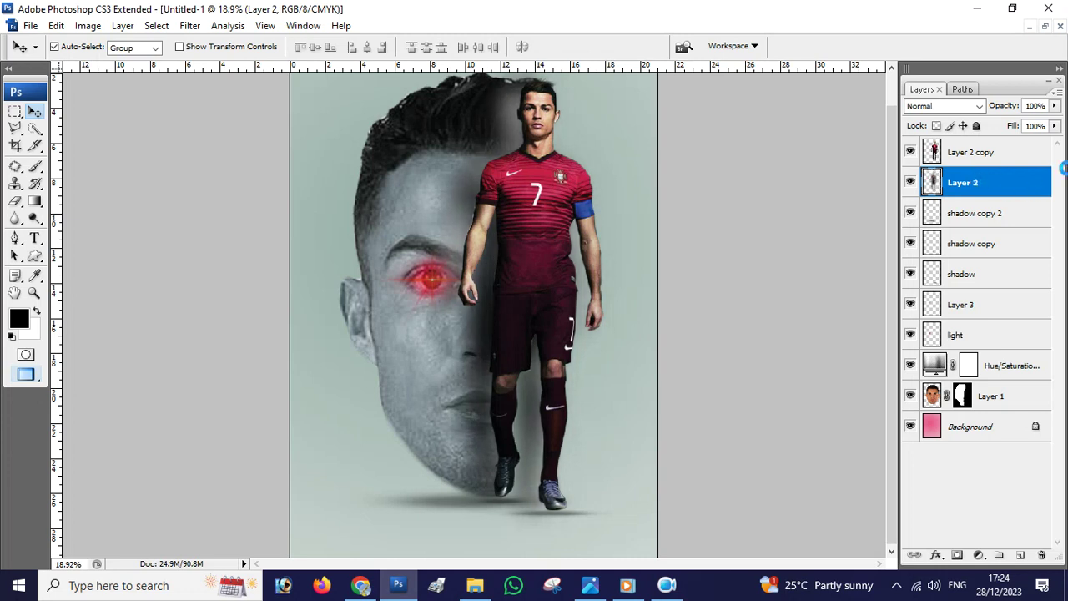
Step: Set the opacity of the blurred Layer 2 to 86%
left_click(1054, 105)
left_click_drag(1046, 122, 1032, 124)
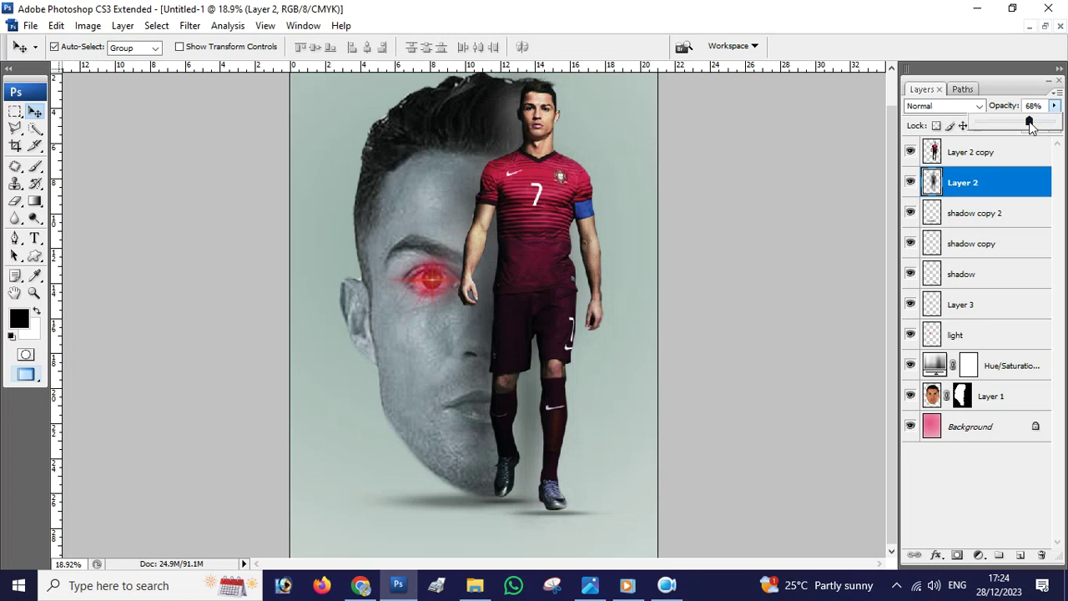
left_click_drag(1032, 124, 1039, 125)
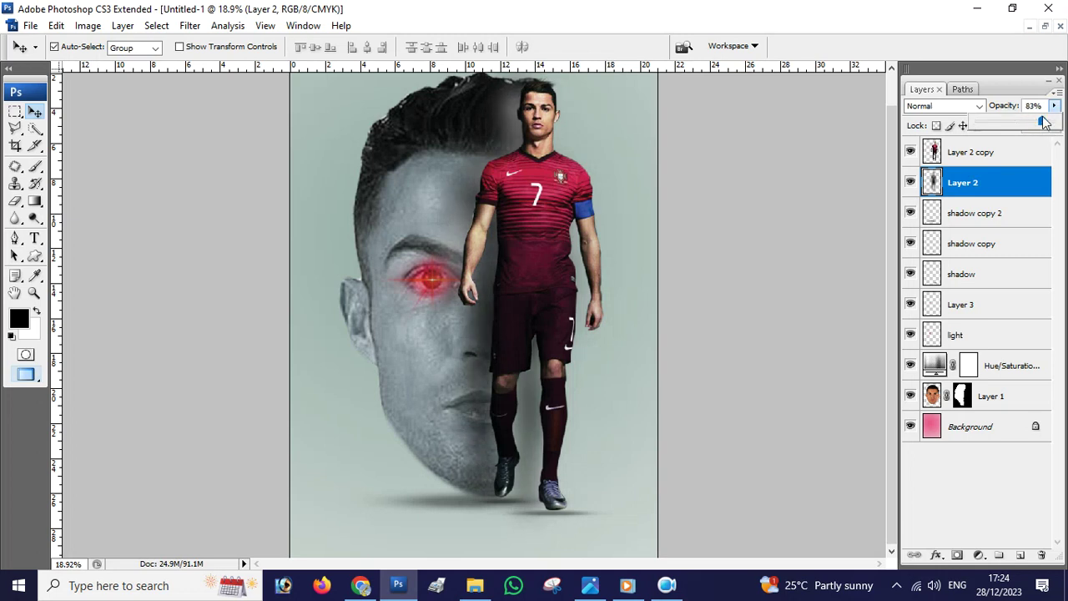
left_click(979, 111)
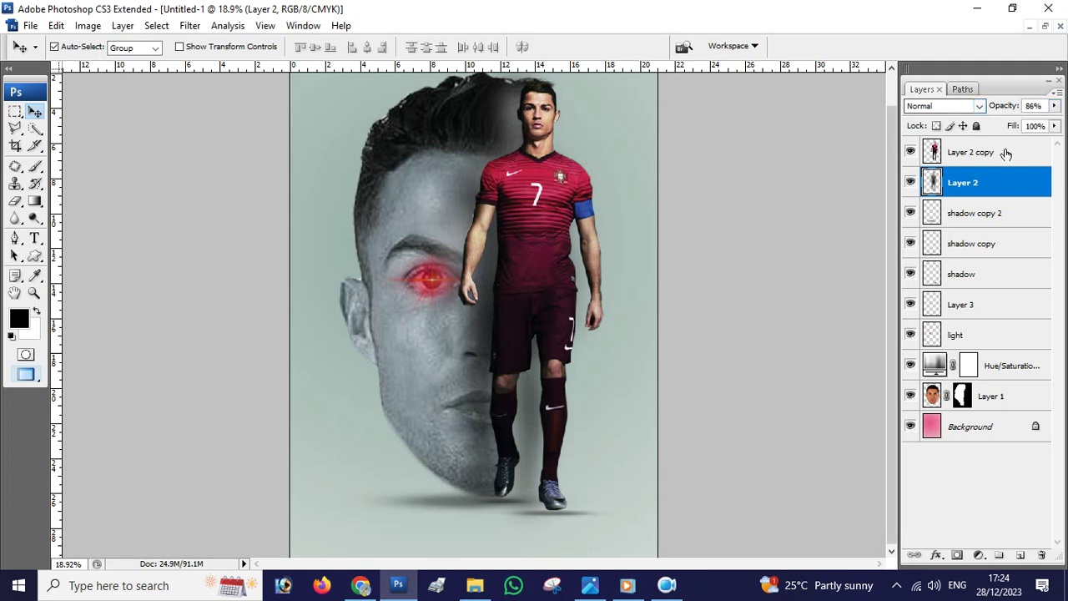
Step: Review the whole poster page and switch to the photo viewer showing Thanks For Watching.JPG
scroll(698, 249, "down", 3)
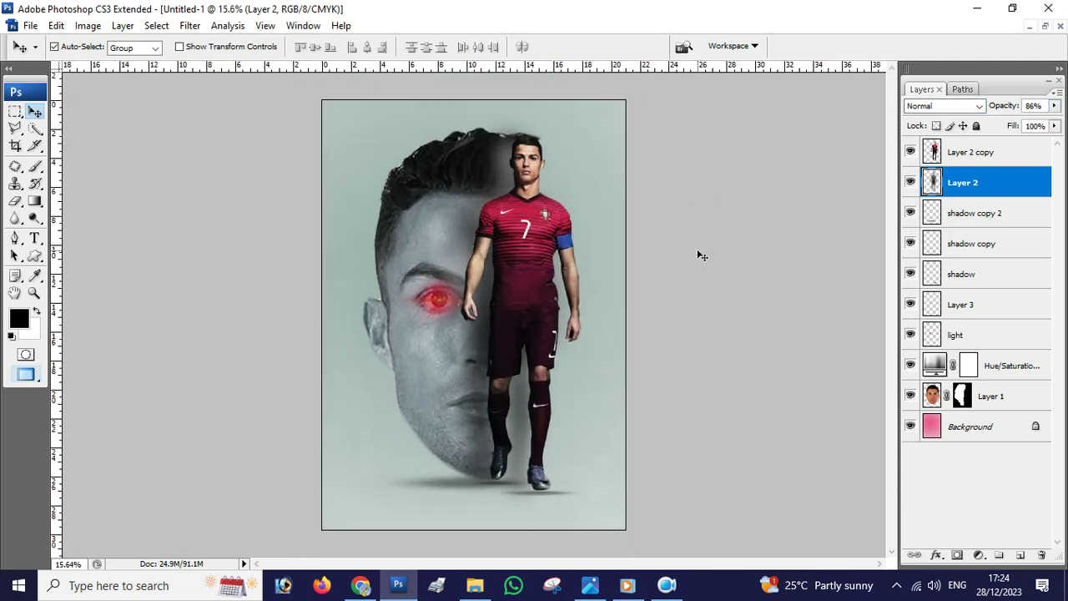
left_click(593, 586)
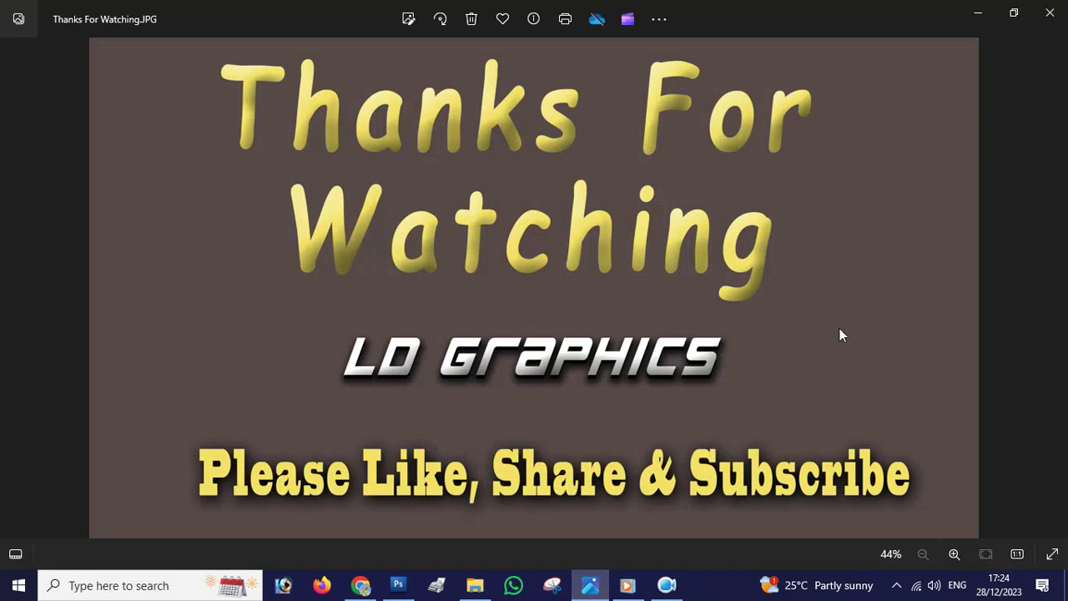